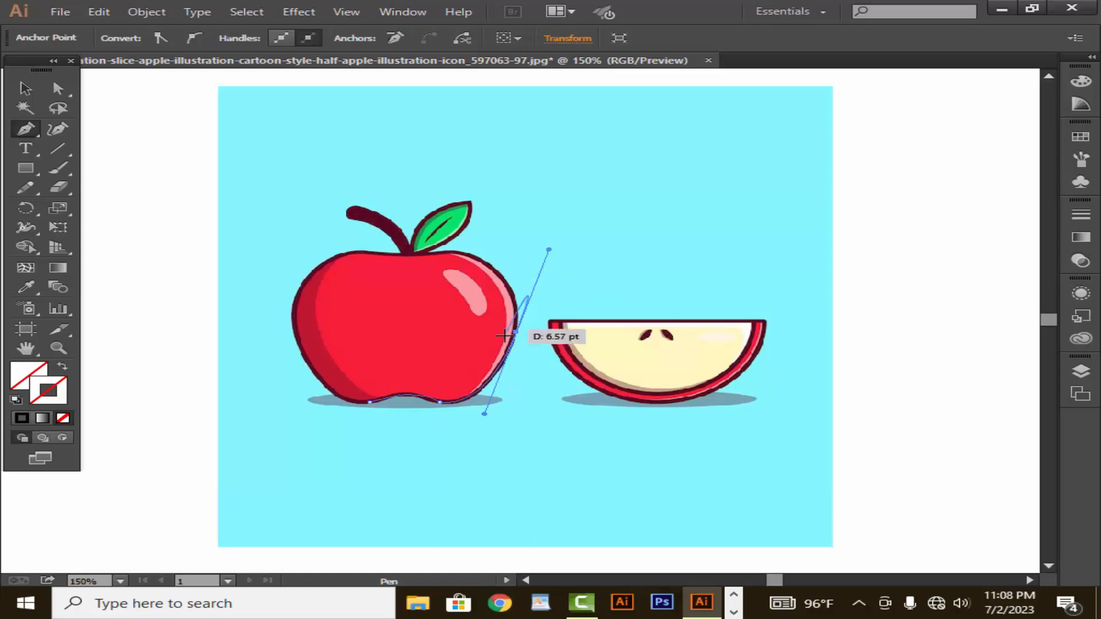
# Trace the red apple body's outline as a closed Pen tool path, continuing up the right side, across the top and down the left side
pyautogui.click(516, 332)
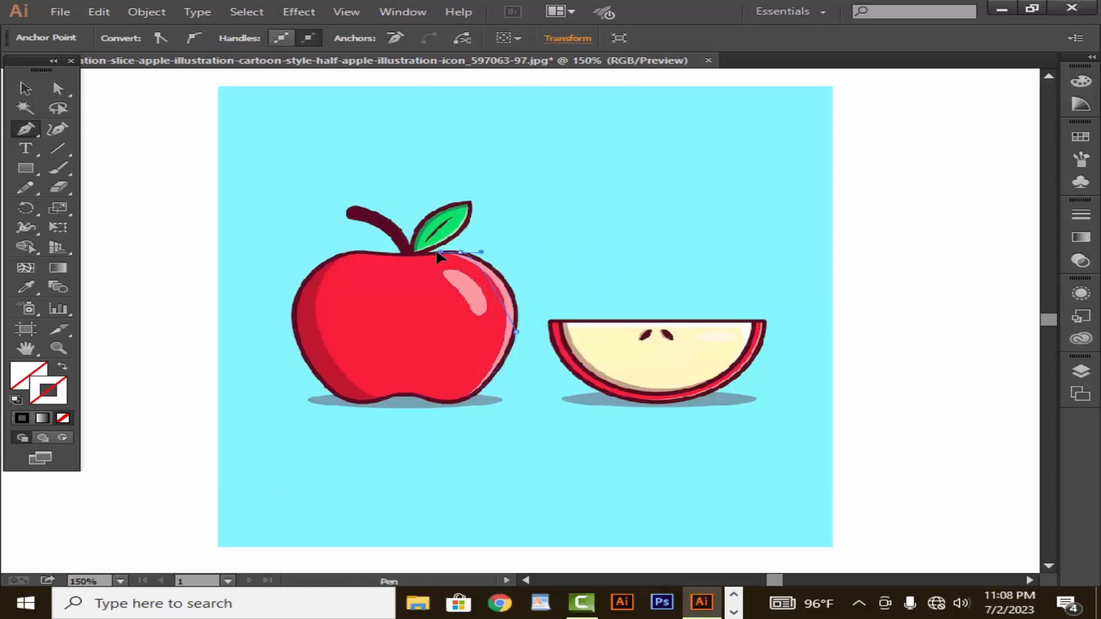
pyautogui.moveTo(460, 252); pyautogui.dragTo(355, 251)
pyautogui.click(460, 252)
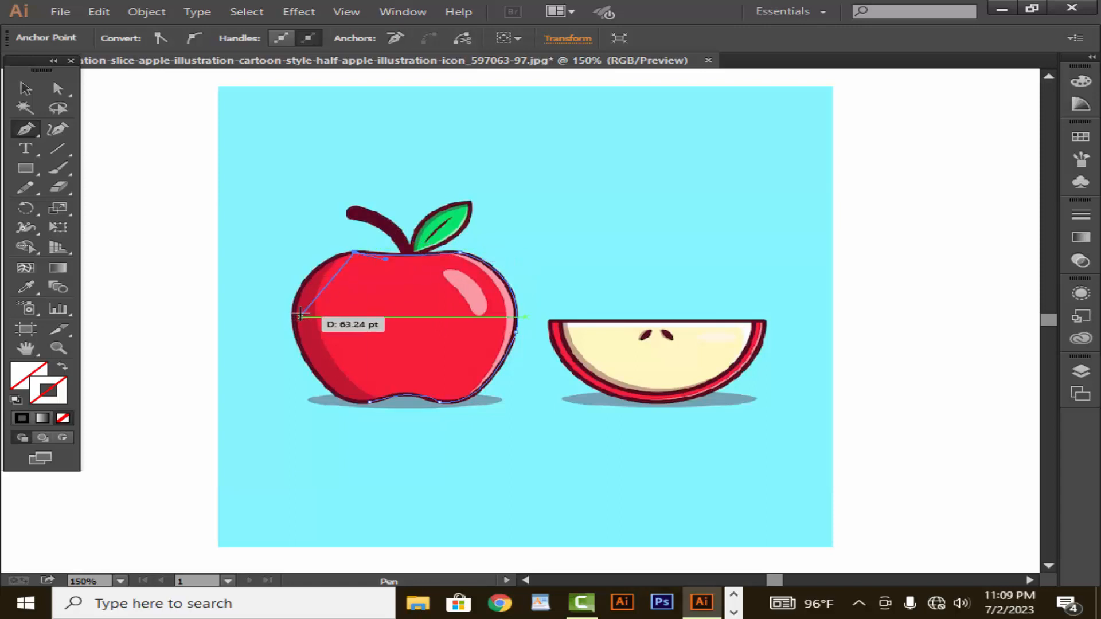
pyautogui.moveTo(293, 316); pyautogui.dragTo(283, 358)
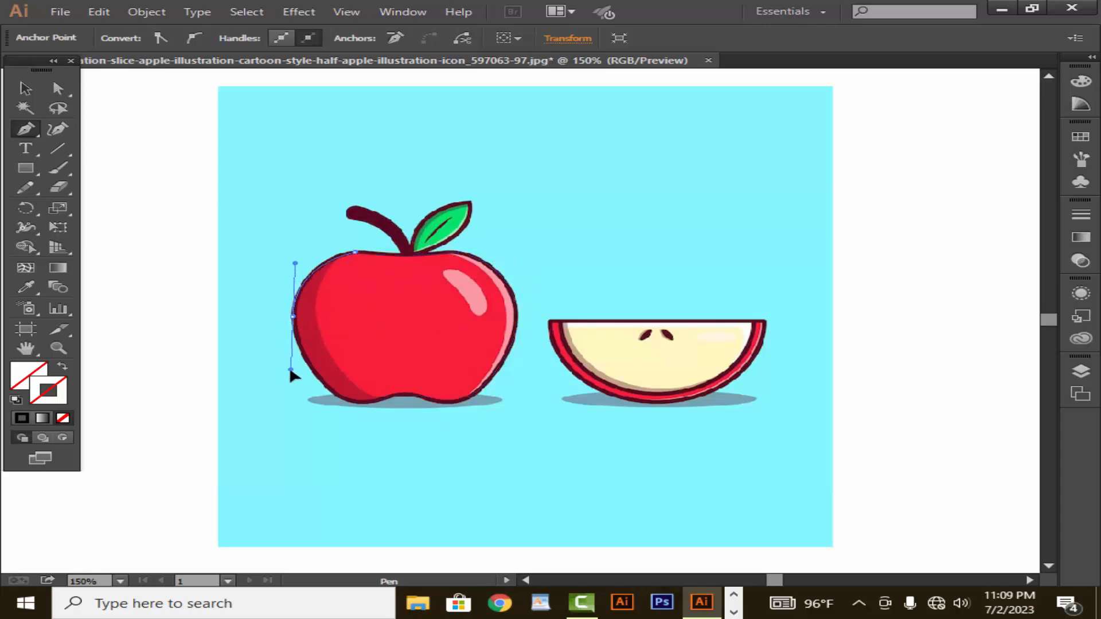
pyautogui.click(292, 316)
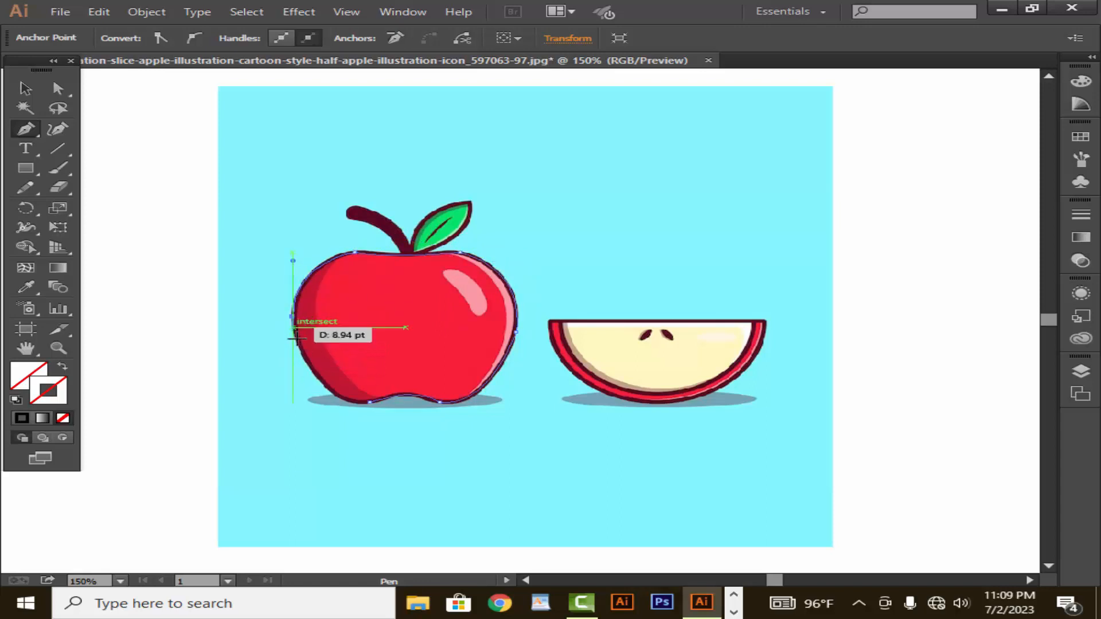
pyautogui.moveTo(332, 388); pyautogui.dragTo(399, 408)
pyautogui.click(331, 389)
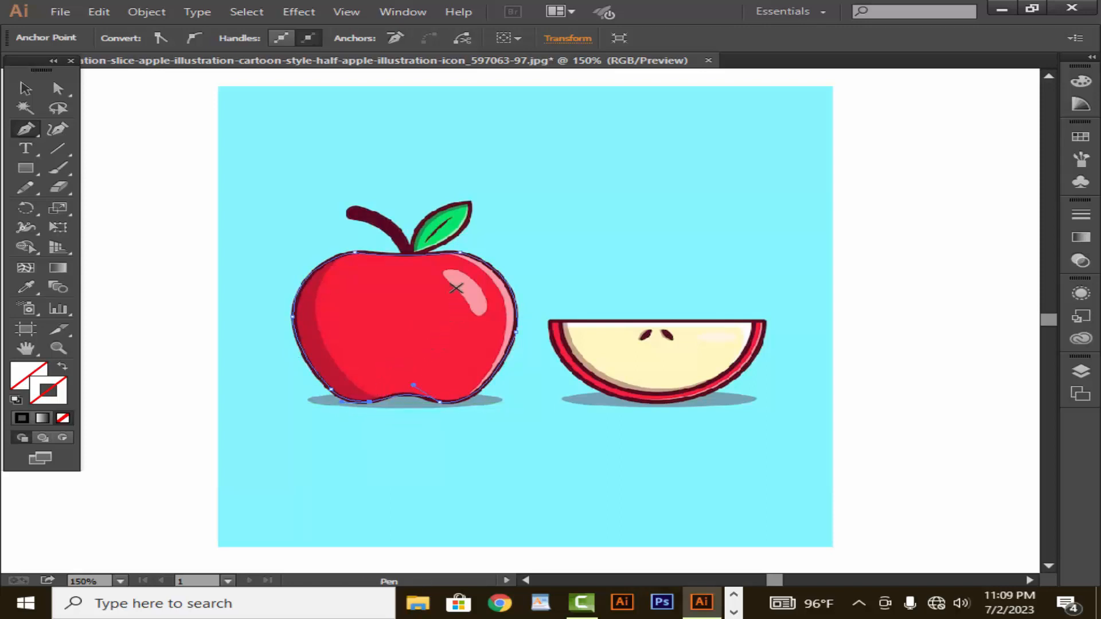
# Trace the small pink highlight on the apple's upper right as a closed curved path with the Pen tool
pyautogui.click(448, 272)
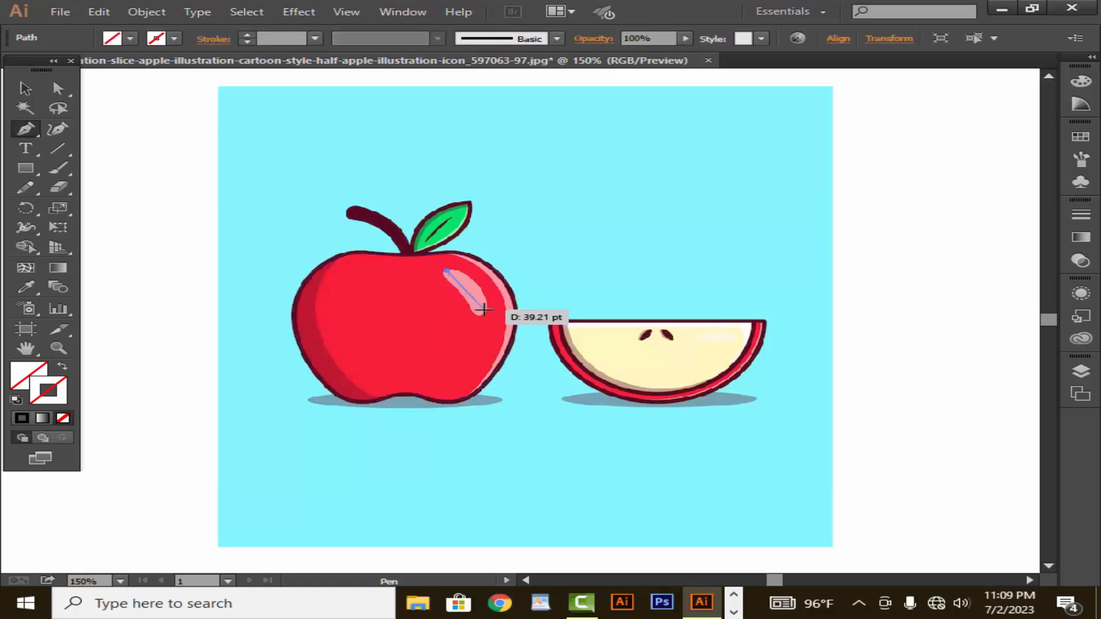
pyautogui.moveTo(483, 312); pyautogui.dragTo(472, 338)
pyautogui.hotkey('ctrl', 'z')
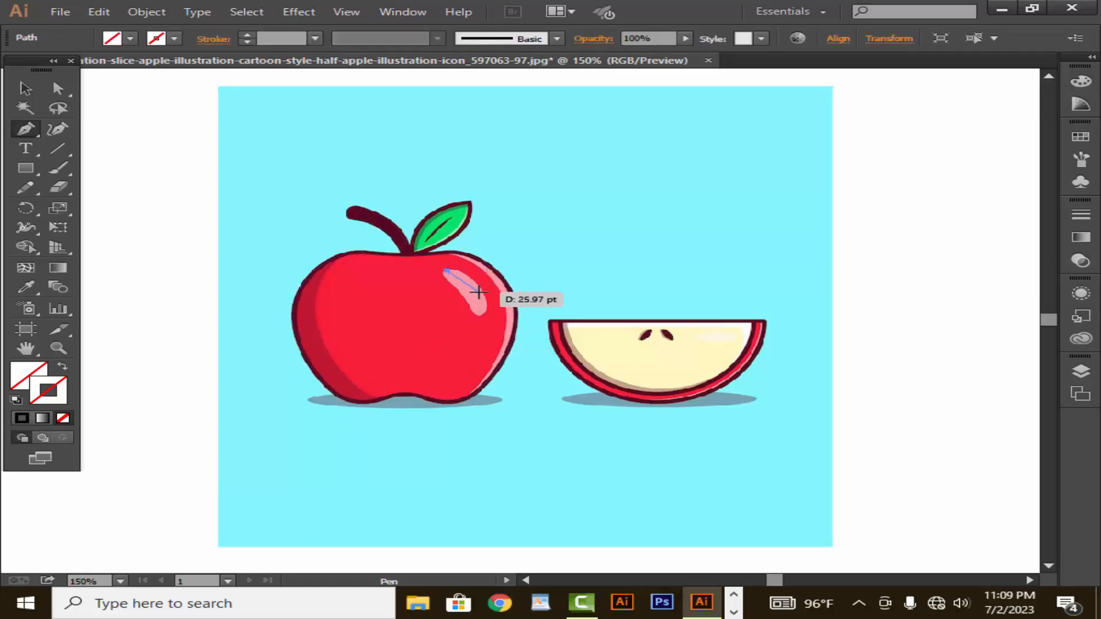
pyautogui.moveTo(479, 286); pyautogui.dragTo(495, 305)
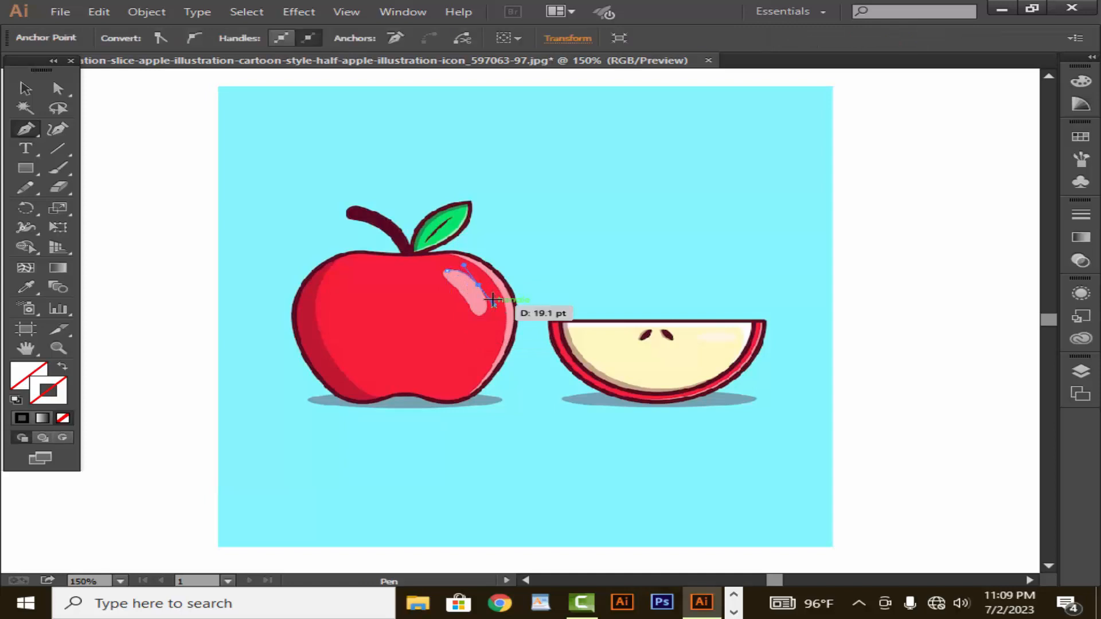
pyautogui.click(478, 286)
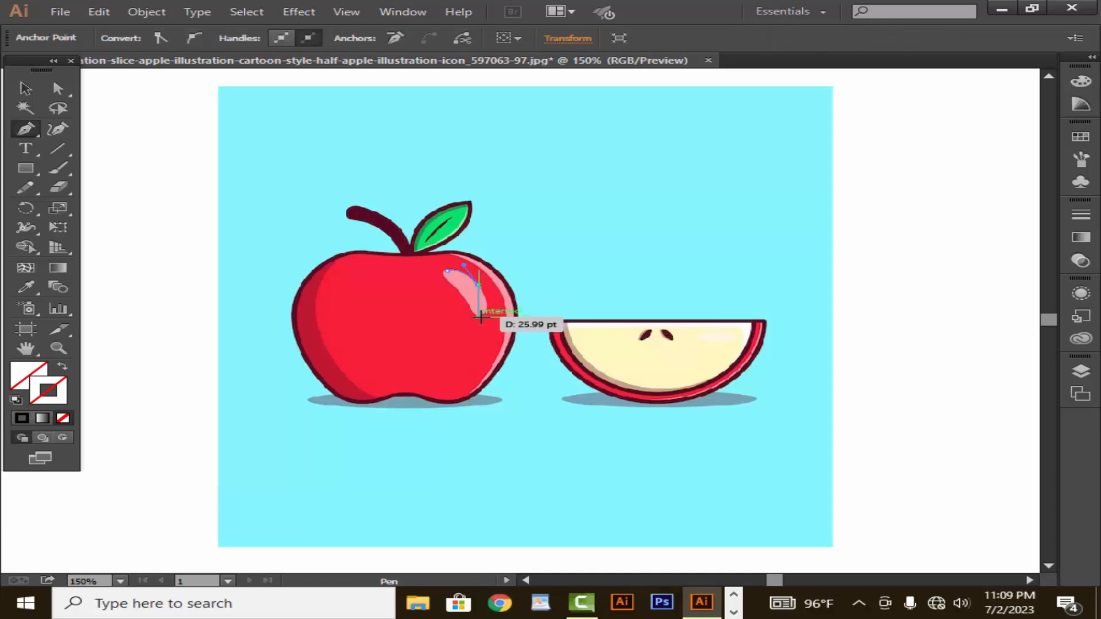
pyautogui.click(486, 314)
pyautogui.moveTo(460, 324); pyautogui.dragTo(460, 324)
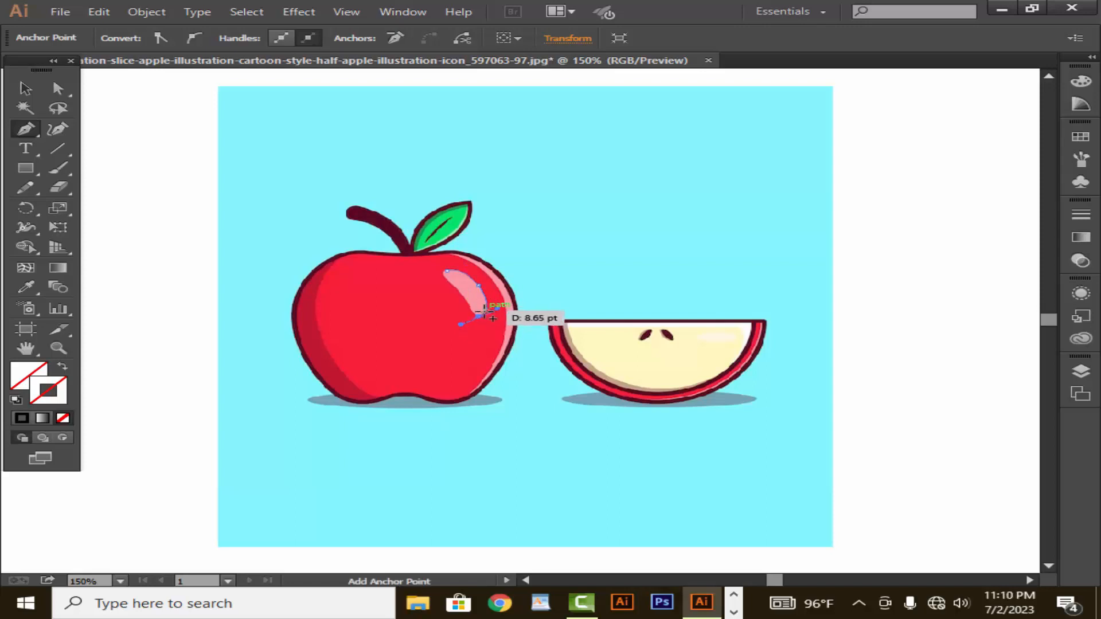
pyautogui.click(478, 316)
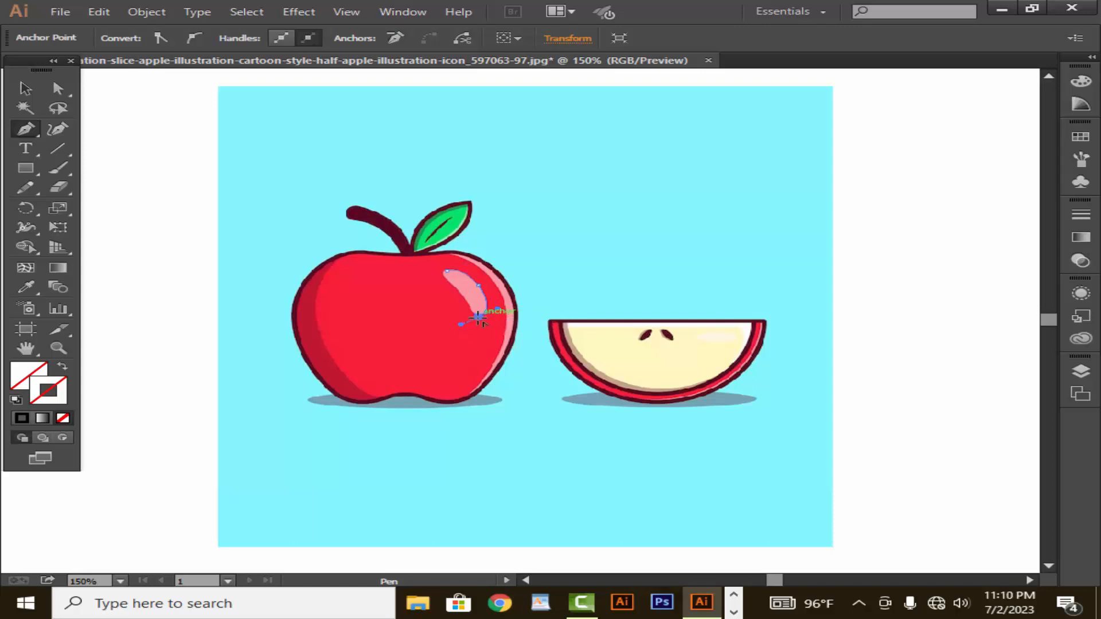
pyautogui.click(447, 273)
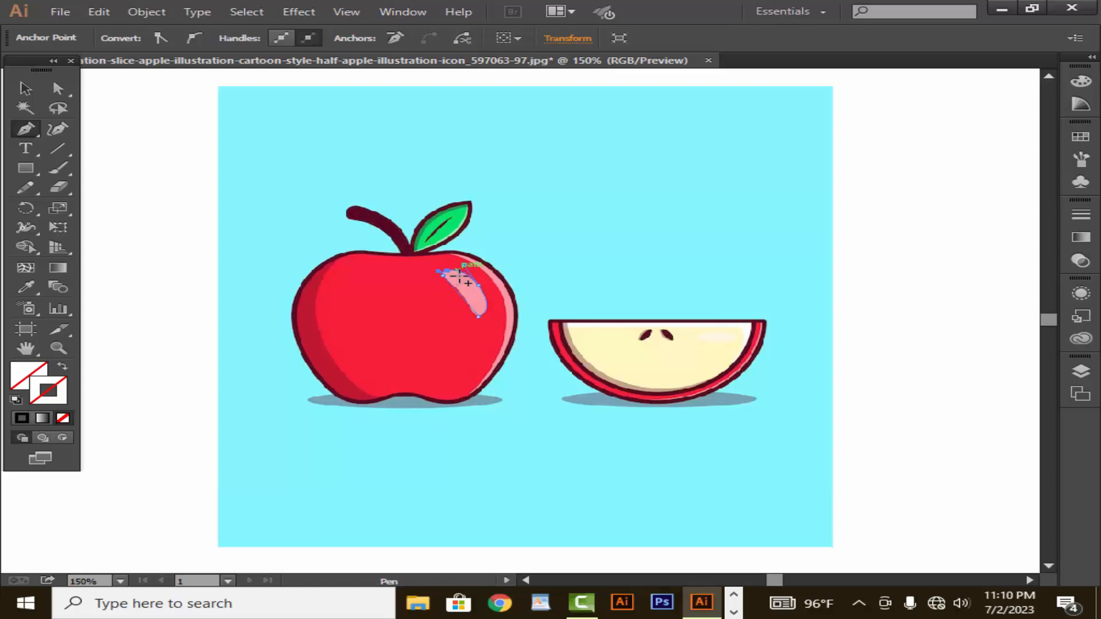
# Trace the thin pink crescent highlight along the apple's right edge as a closed path with the Pen tool
pyautogui.click(471, 389)
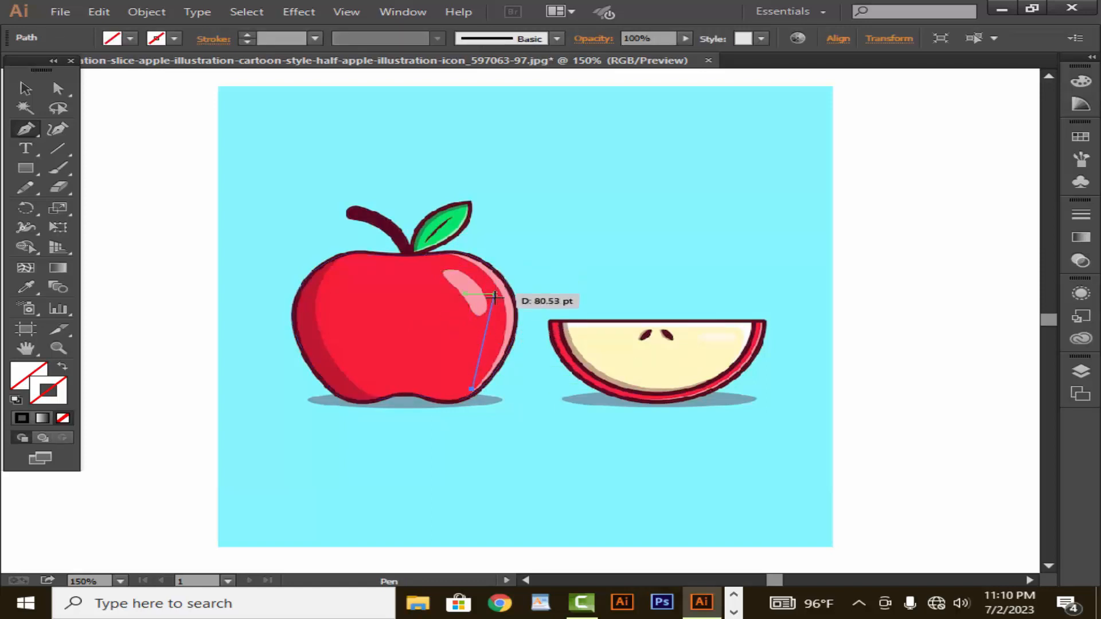
pyautogui.moveTo(508, 325); pyautogui.dragTo(505, 311)
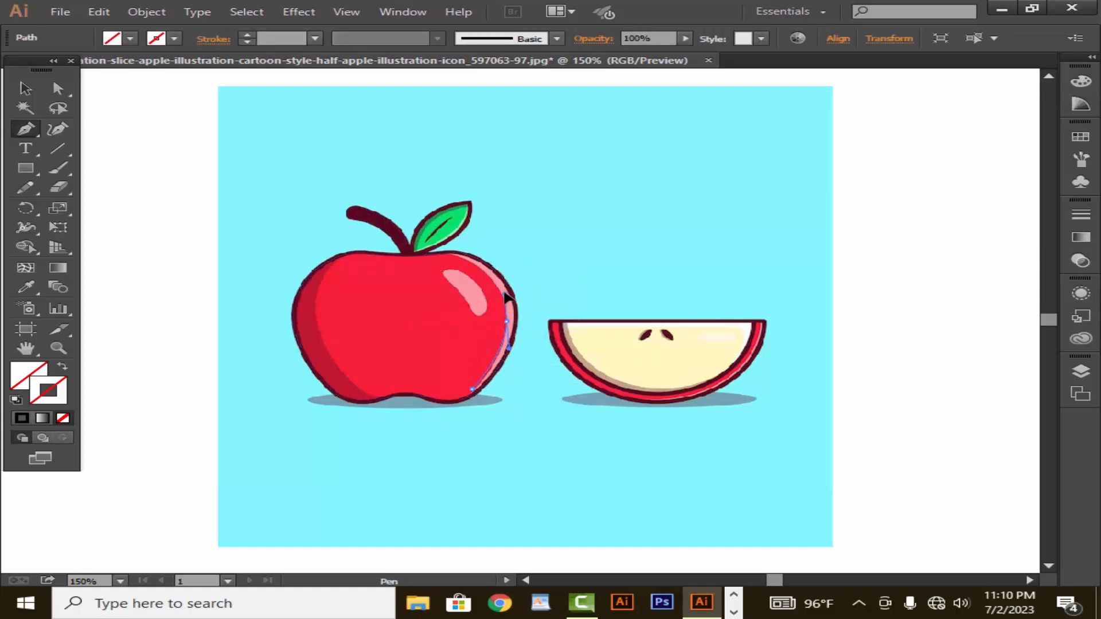
pyautogui.click(507, 282)
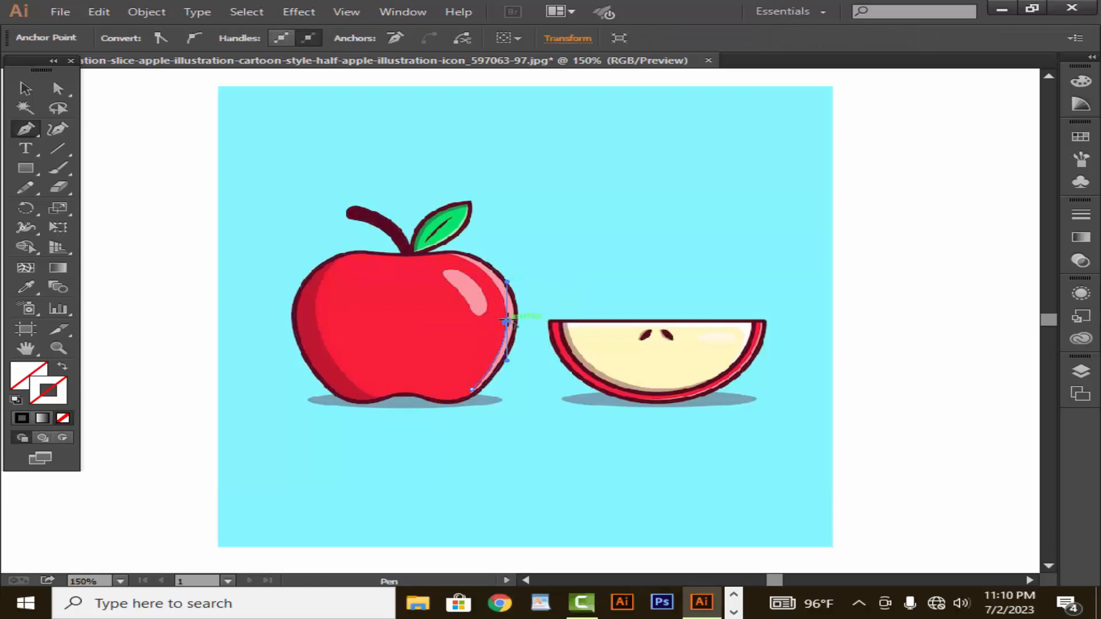
pyautogui.moveTo(451, 252); pyautogui.dragTo(381, 224)
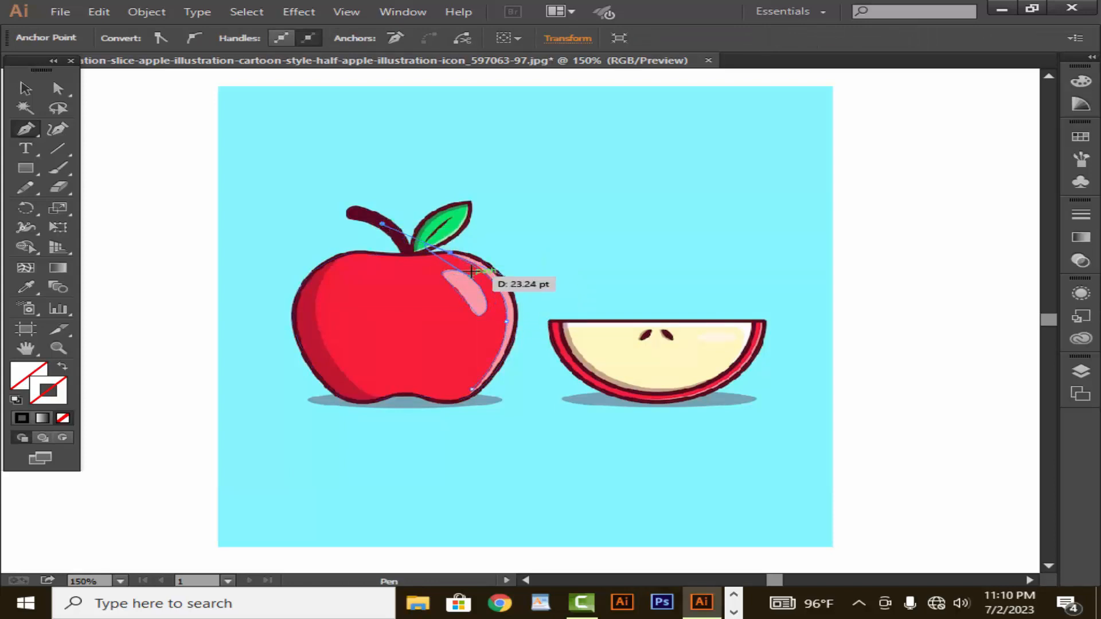
pyautogui.click(451, 253)
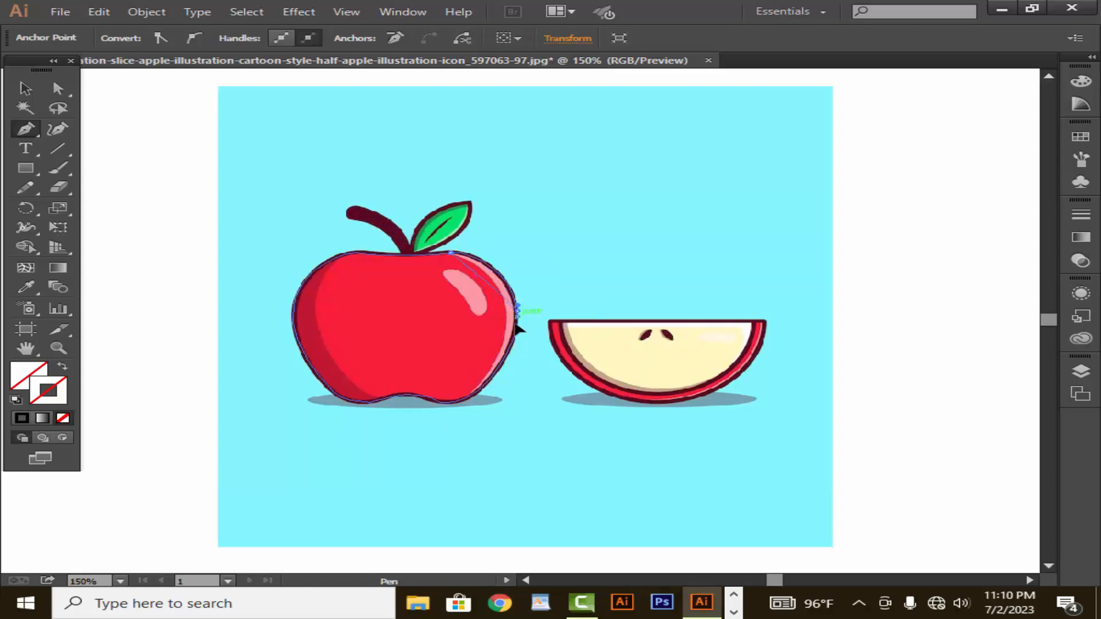
pyautogui.moveTo(516, 309); pyautogui.dragTo(535, 365)
pyautogui.click(516, 310)
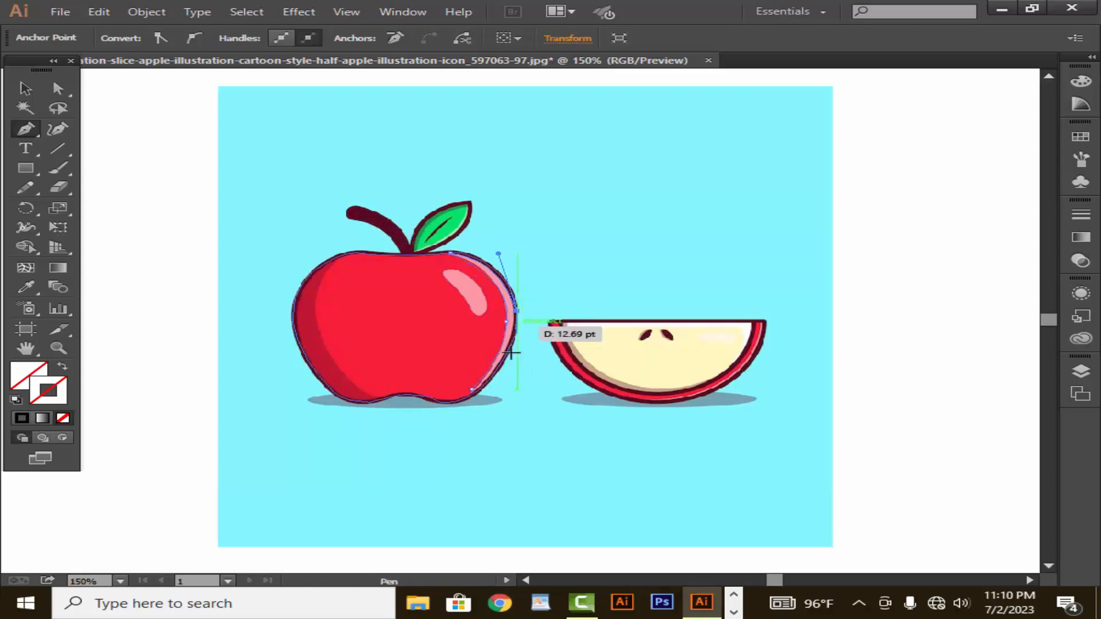
pyautogui.moveTo(471, 390); pyautogui.dragTo(423, 407)
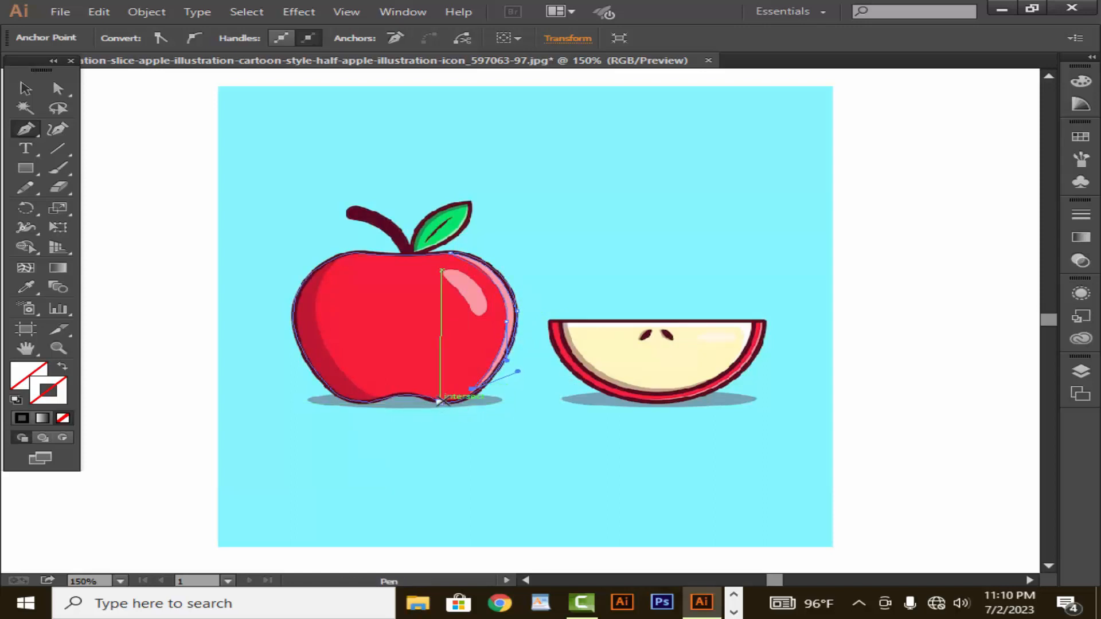
# Trace the dark red shading area along the apple's left side as a closed path with the Pen tool
pyautogui.click(333, 259)
pyautogui.moveTo(301, 348); pyautogui.dragTo(332, 410)
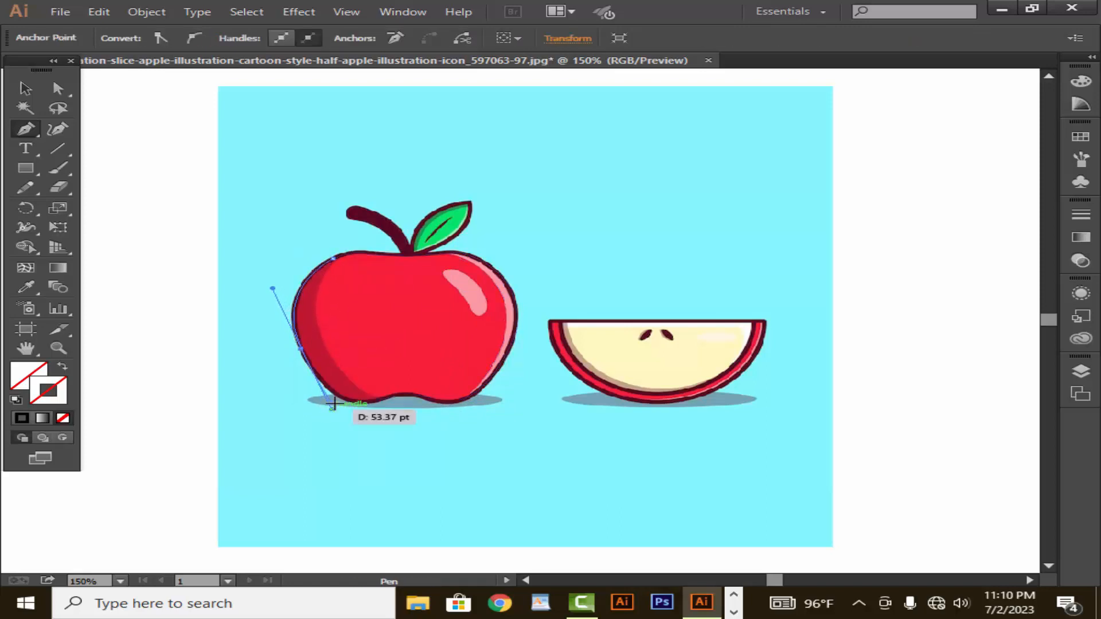
pyautogui.click(301, 348)
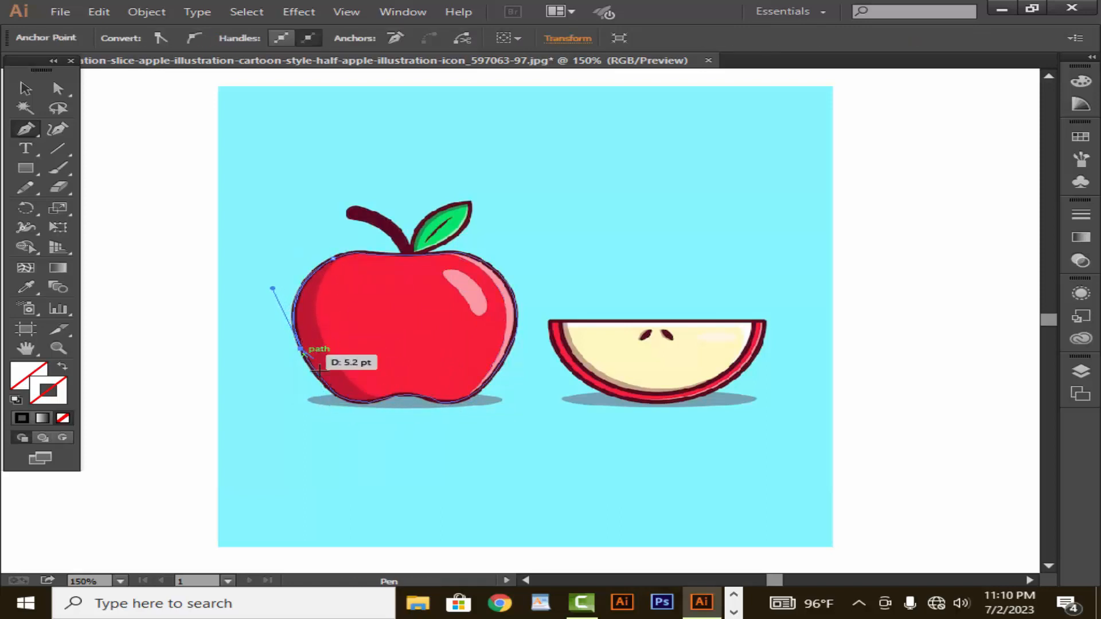
pyautogui.moveTo(351, 402); pyautogui.dragTo(411, 394)
pyautogui.click(351, 400)
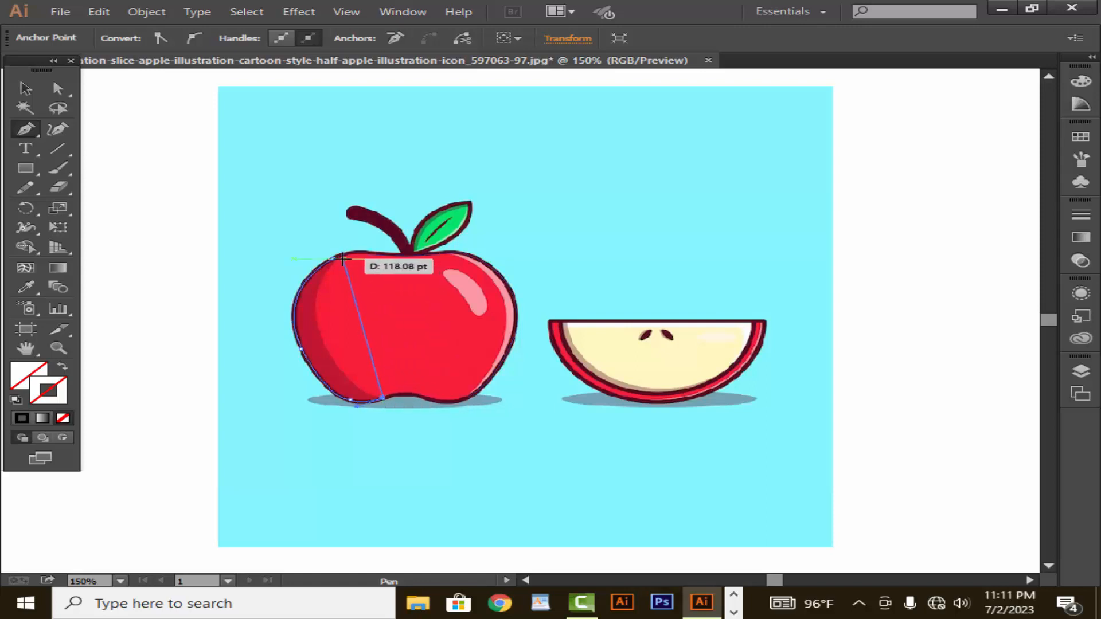
pyautogui.moveTo(332, 258); pyautogui.dragTo(393, 149)
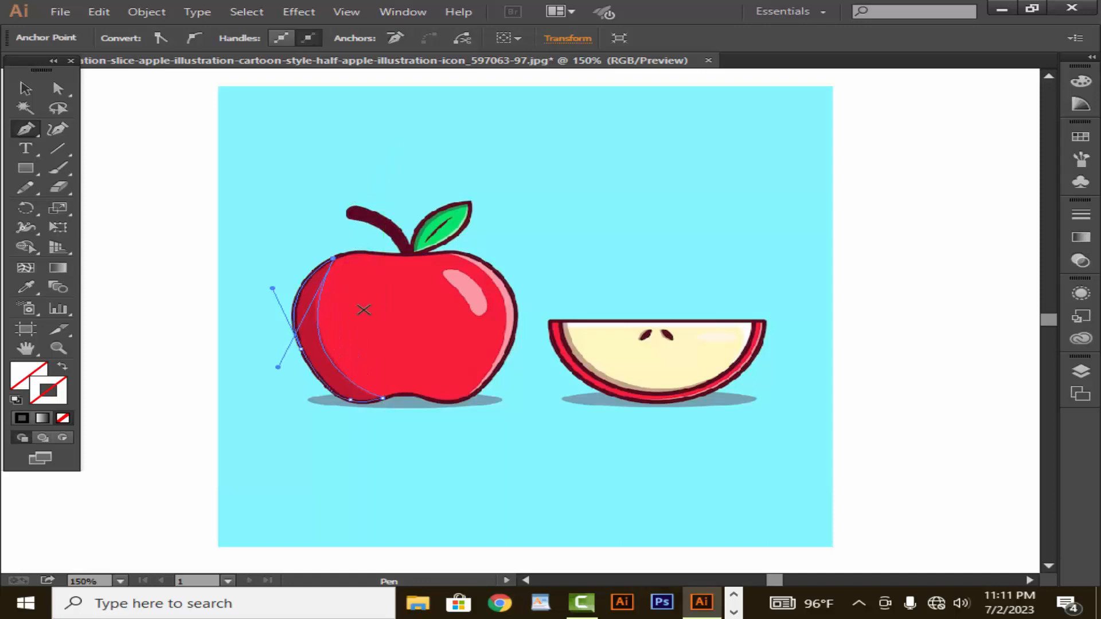
# Trace the apple's curved brown stem with the Pen tool, from its base around the tip and back
pyautogui.click(406, 253)
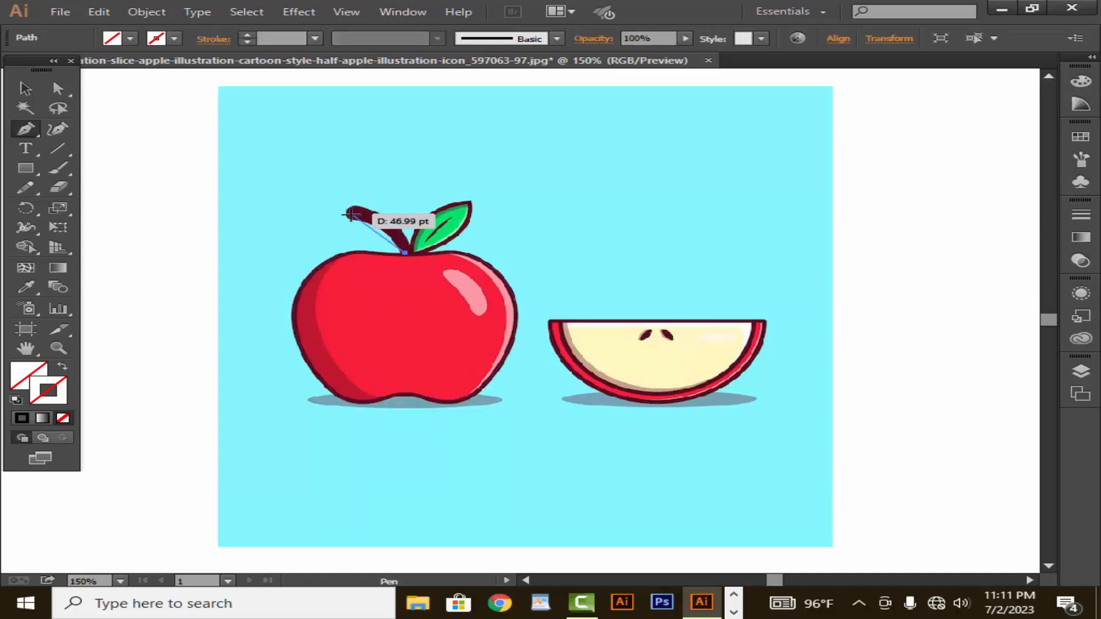
pyautogui.moveTo(353, 219); pyautogui.dragTo(382, 202)
pyautogui.moveTo(410, 242); pyautogui.dragTo(431, 277)
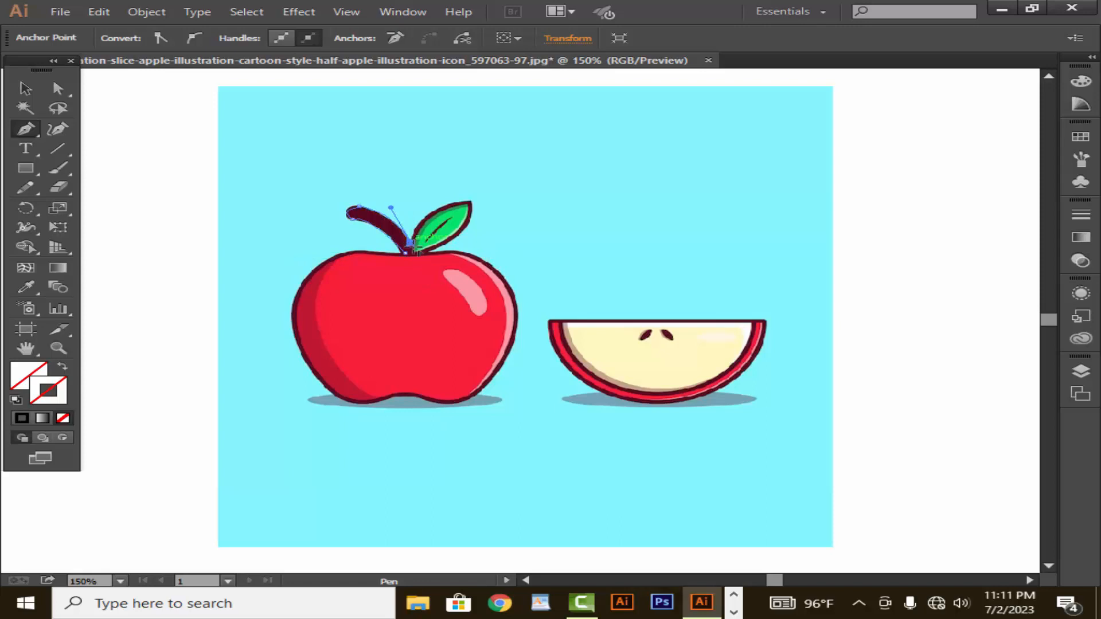
# Trace the green leaf's outline as a closed path with the Pen tool, from its base to the tip and back
pyautogui.click(415, 254)
pyautogui.moveTo(470, 203); pyautogui.dragTo(343, 279)
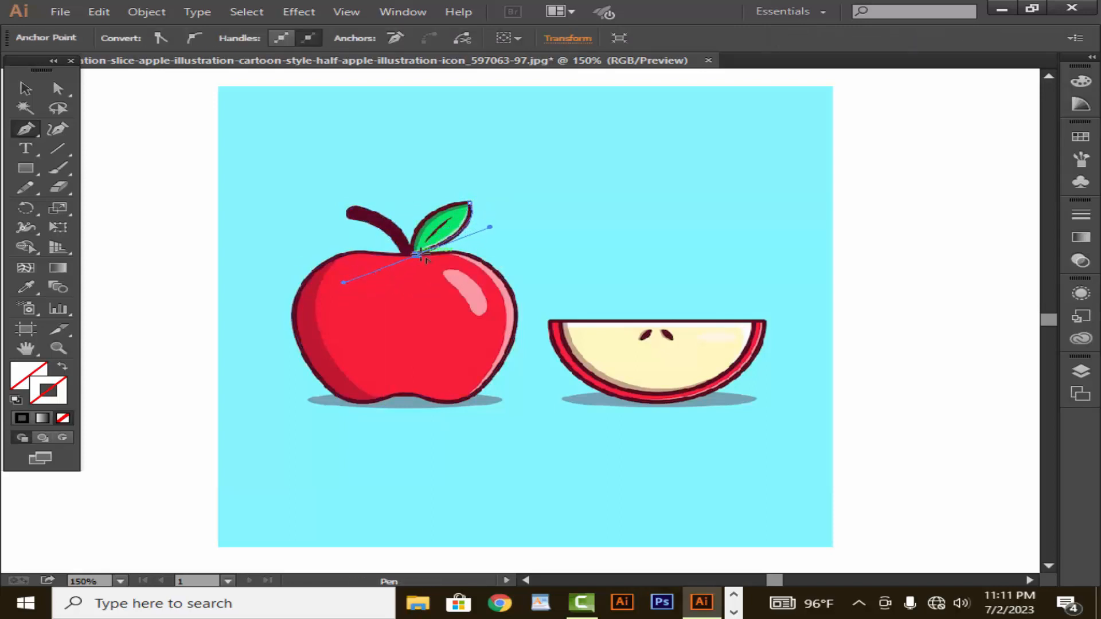
pyautogui.moveTo(420, 255); pyautogui.dragTo(419, 233)
pyautogui.moveTo(470, 201); pyautogui.dragTo(490, 227)
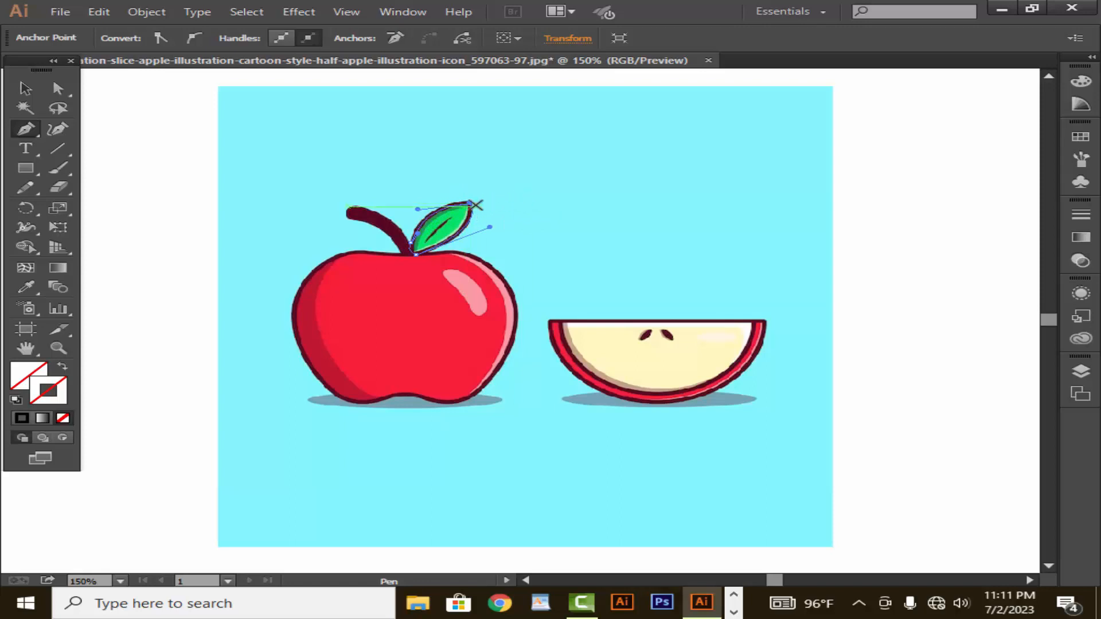
# Trace the dark vein in the middle of the leaf with the Pen tool
pyautogui.click(451, 219)
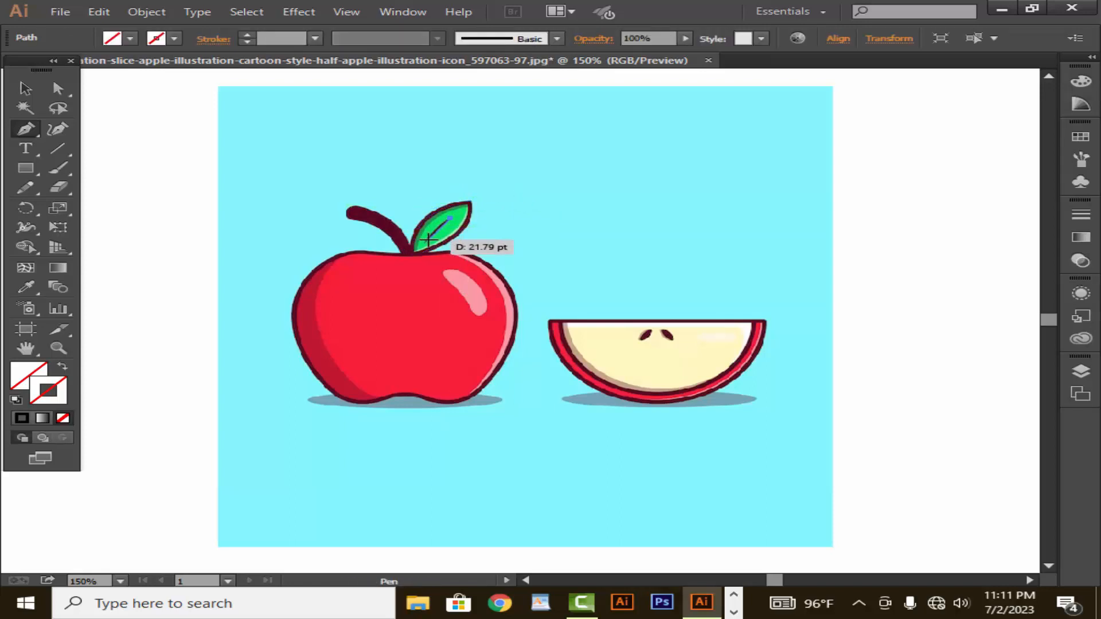
pyautogui.click(428, 240)
pyautogui.moveTo(427, 245); pyautogui.dragTo(430, 250)
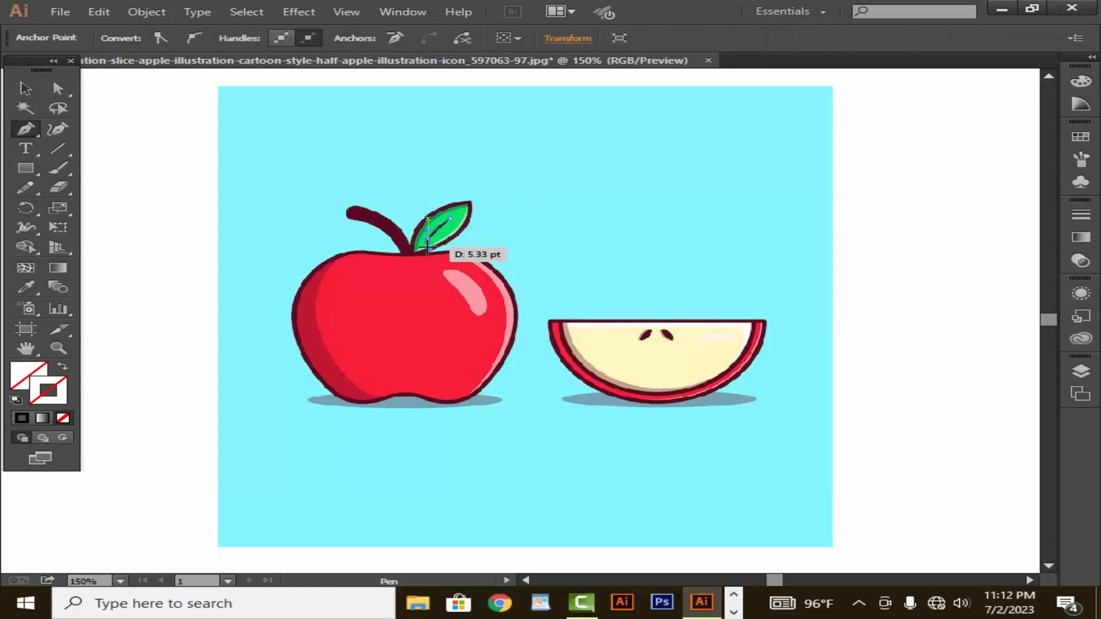
pyautogui.click(454, 219)
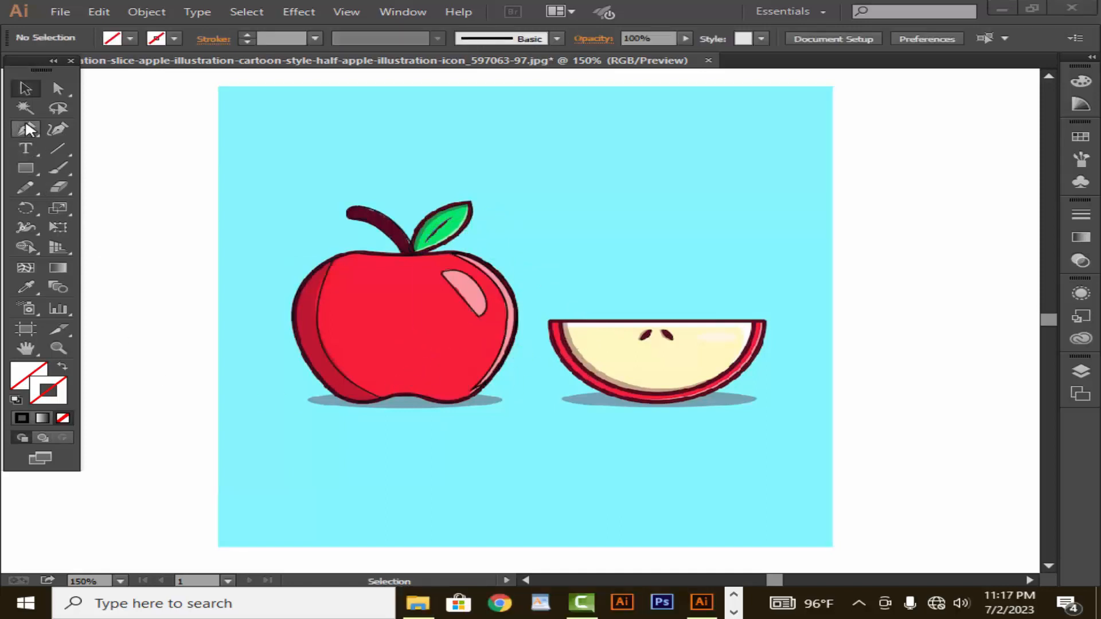
# Trace the grey ground shadow beneath the whole apple with the Pen tool, along its lower curve and back under the apple
pyautogui.press('p')
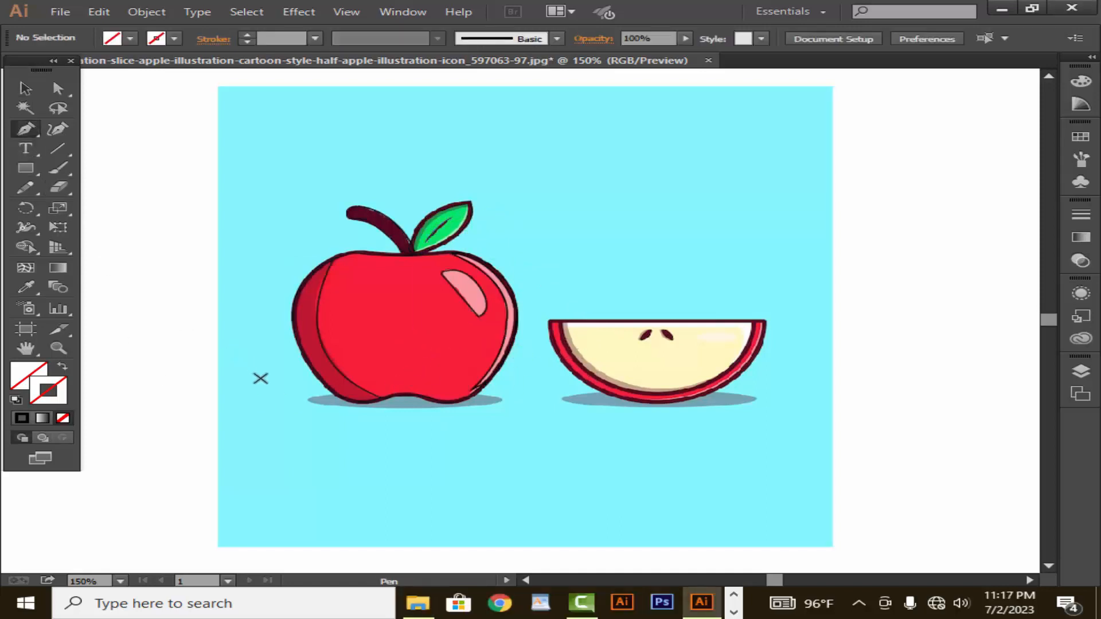
pyautogui.moveTo(334, 394)
pyautogui.mouseDown()
pyautogui.moveTo(410, 418)
pyautogui.moveTo(326, 403)
pyautogui.mouseUp()
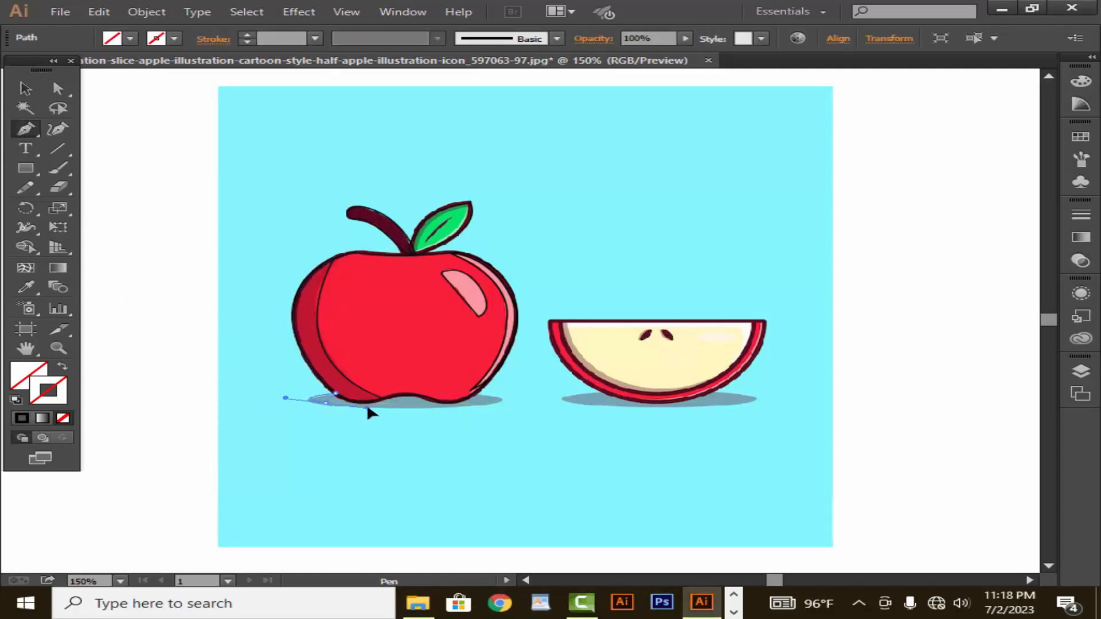
pyautogui.keyDown('alt'); pyautogui.click(328, 404); pyautogui.keyUp('alt')
pyautogui.moveTo(391, 409); pyautogui.dragTo(518, 395)
pyautogui.click(501, 403)
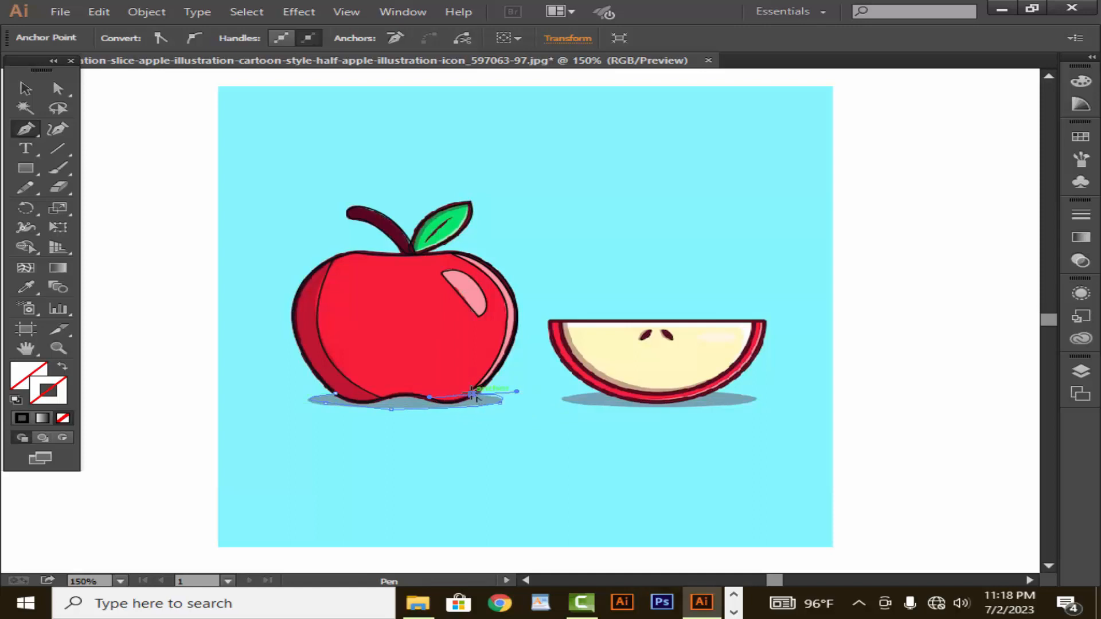
pyautogui.click(286, 397)
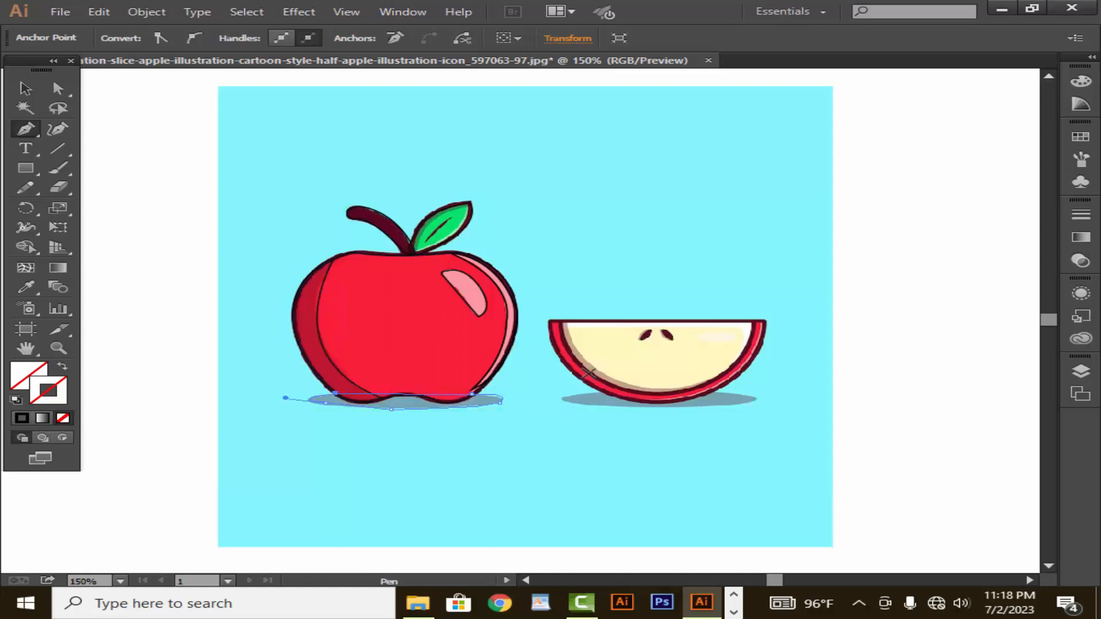
# Trace the apple slice's red rind as a closed crescent with the Pen tool, along its inner and outer curves
pyautogui.click(562, 322)
pyautogui.moveTo(648, 393); pyautogui.dragTo(736, 406)
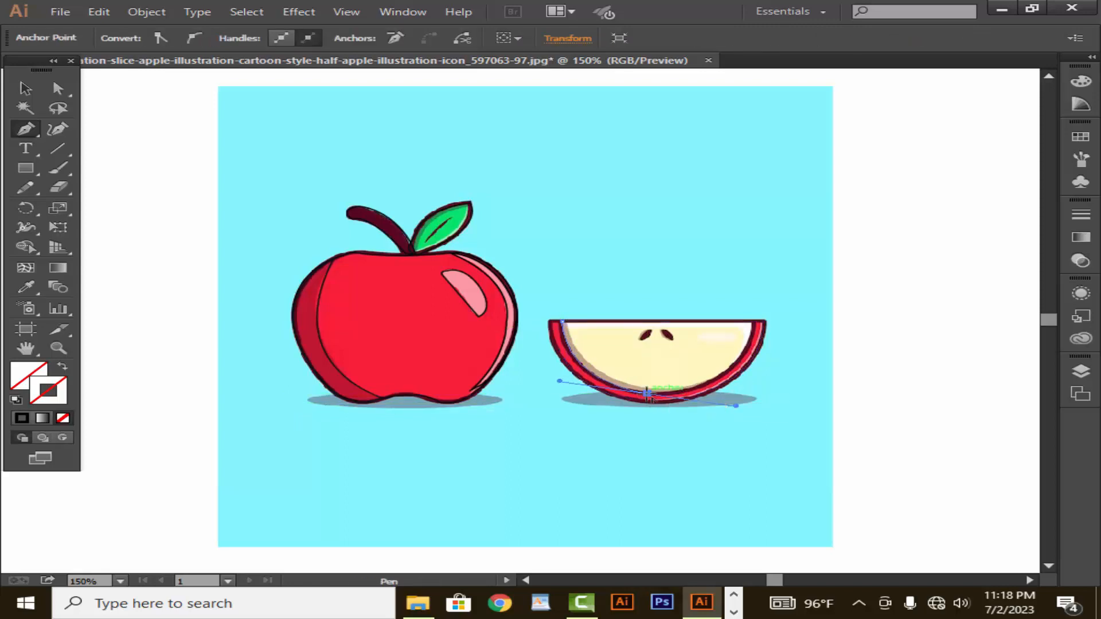
pyautogui.click(647, 393)
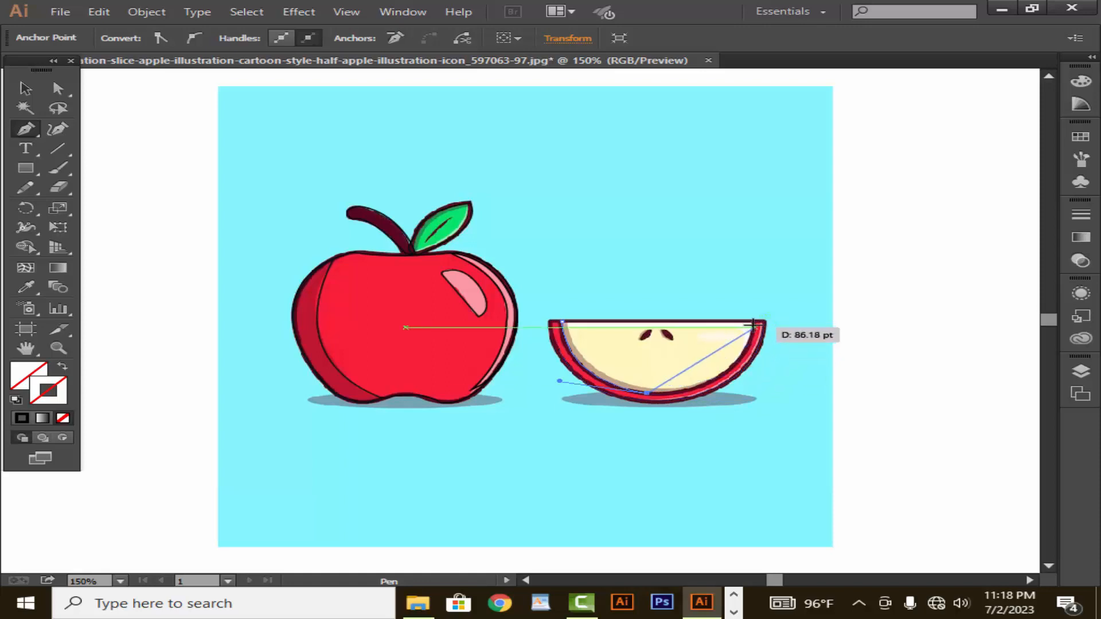
pyautogui.moveTo(753, 325); pyautogui.dragTo(759, 249)
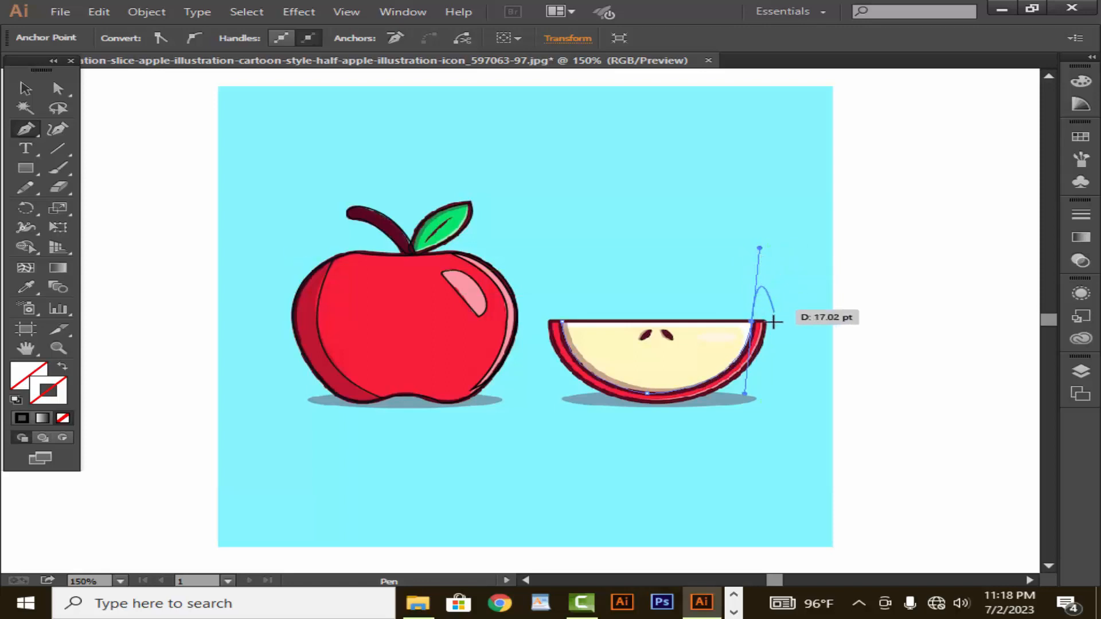
pyautogui.click(755, 323)
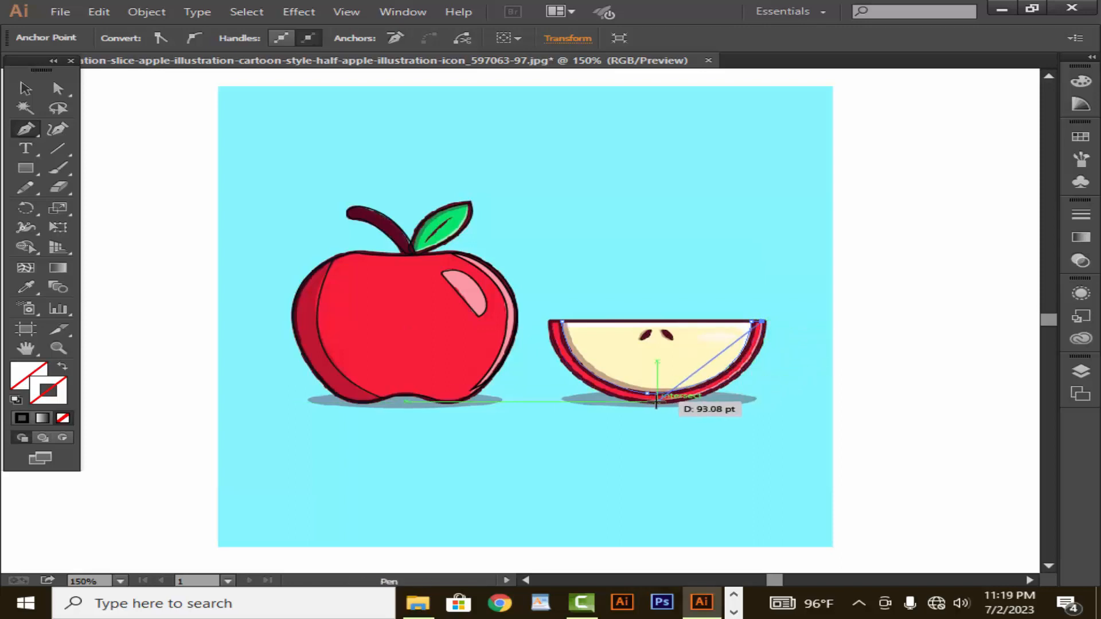
pyautogui.moveTo(656, 400); pyautogui.dragTo(530, 417)
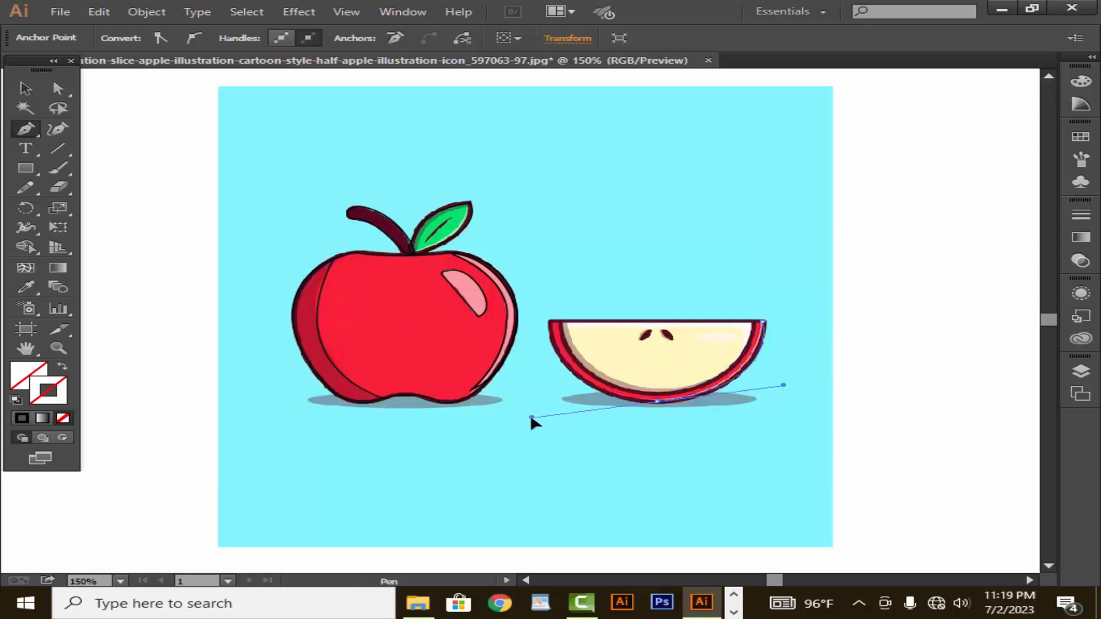
pyautogui.click(657, 401)
pyautogui.moveTo(551, 322); pyautogui.dragTo(546, 244)
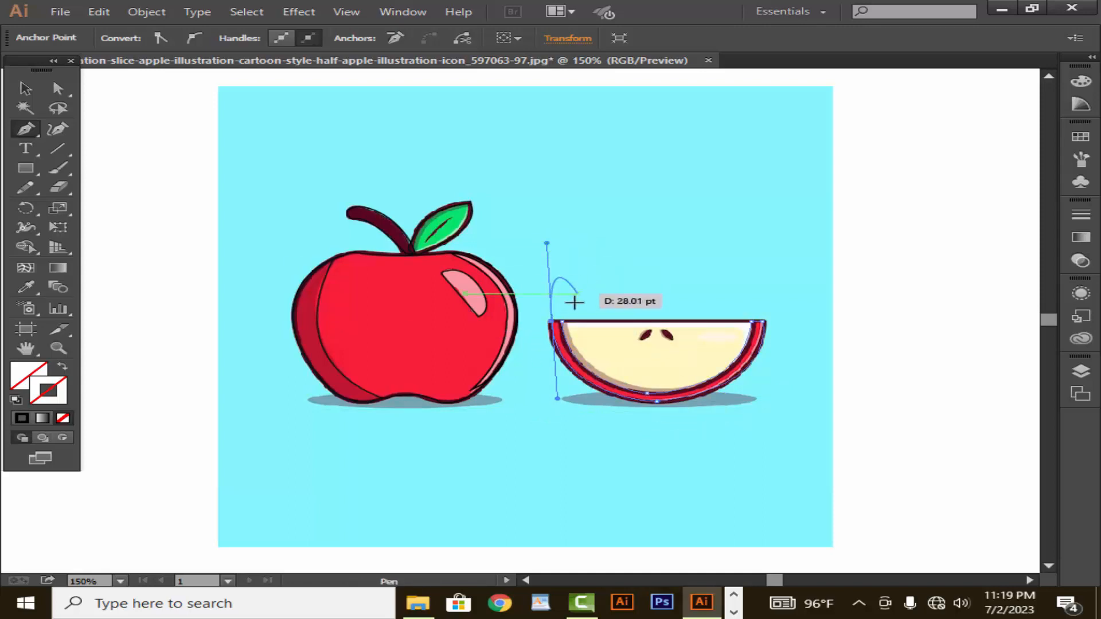
pyautogui.click(551, 320)
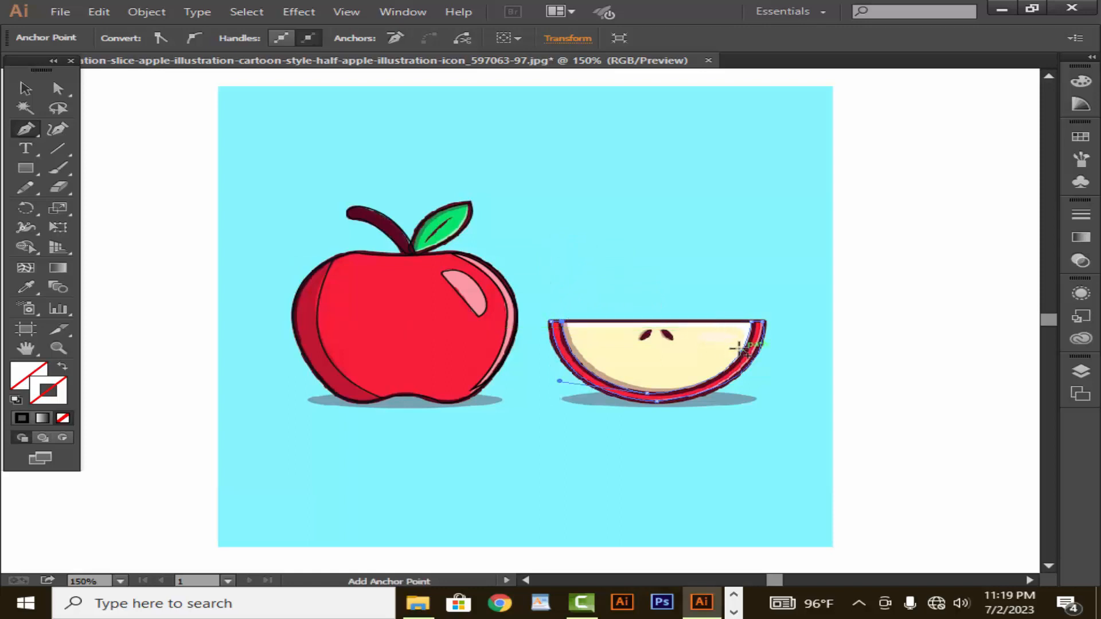
# Trace the thin brown shading along the inner curve of the slice's flesh as a closed path with the Pen tool
pyautogui.click(567, 323)
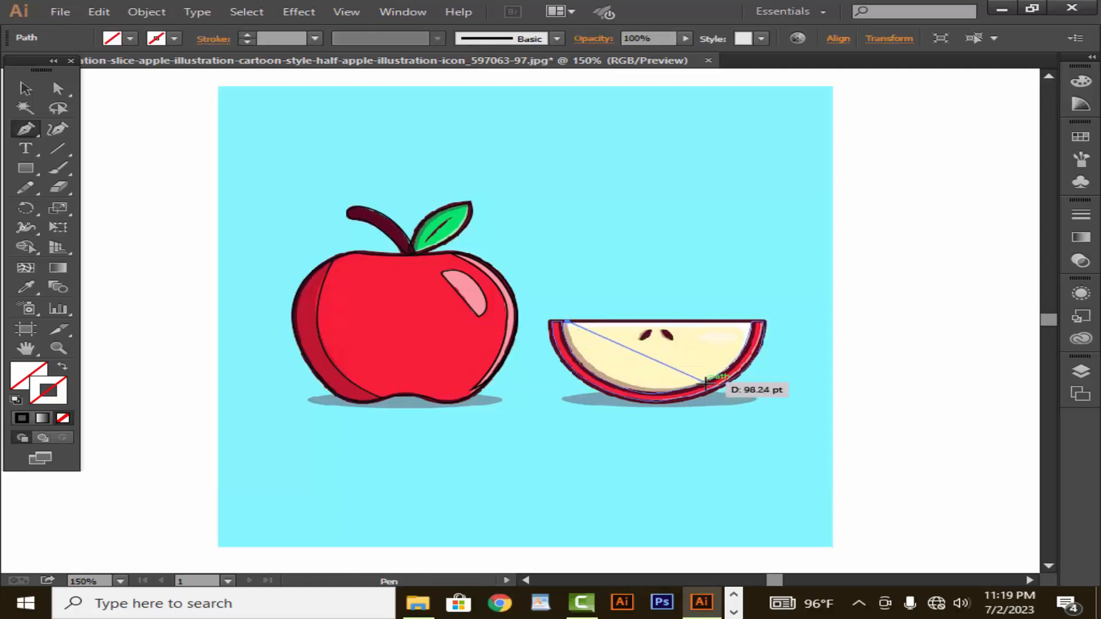
pyautogui.moveTo(708, 380); pyautogui.dragTo(834, 346)
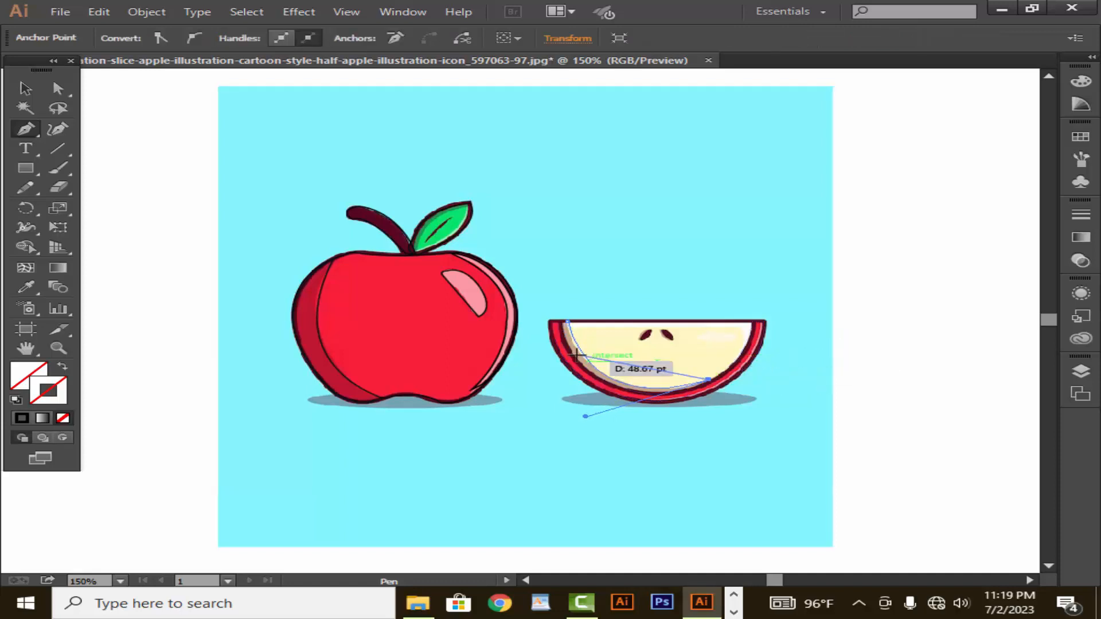
pyautogui.moveTo(559, 322); pyautogui.dragTo(531, 208)
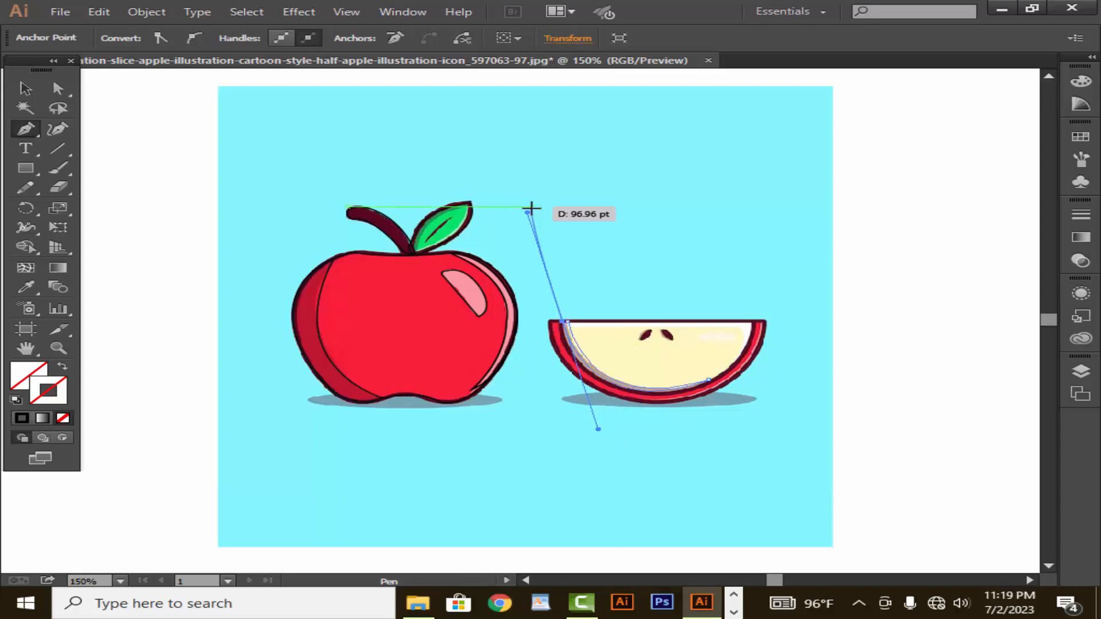
pyautogui.click(562, 321)
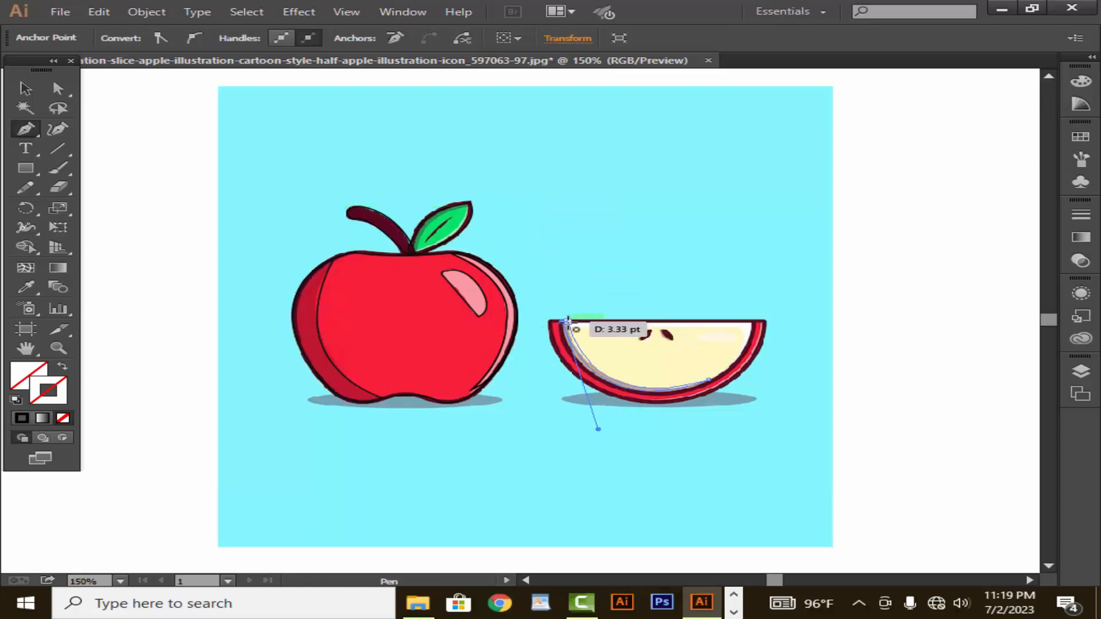
pyautogui.click(567, 321)
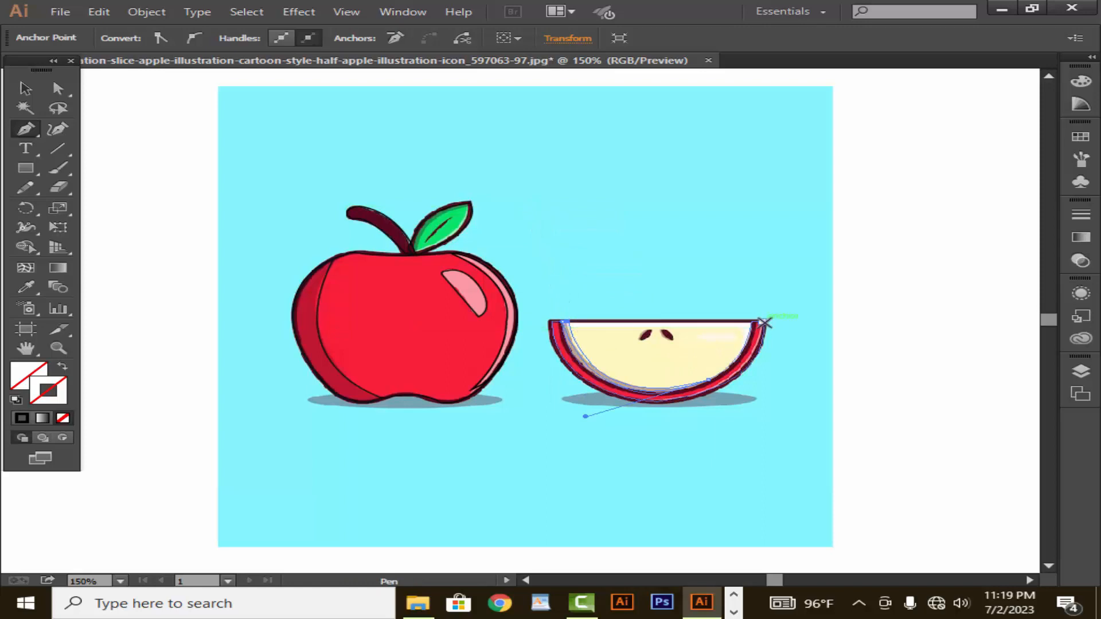
# Trace the dark strip along the slice's flat upper edge as a thin closed shape spanning its full width
pyautogui.click(761, 321)
pyautogui.moveTo(550, 320); pyautogui.dragTo(763, 316)
pyautogui.moveTo(762, 317); pyautogui.dragTo(764, 323)
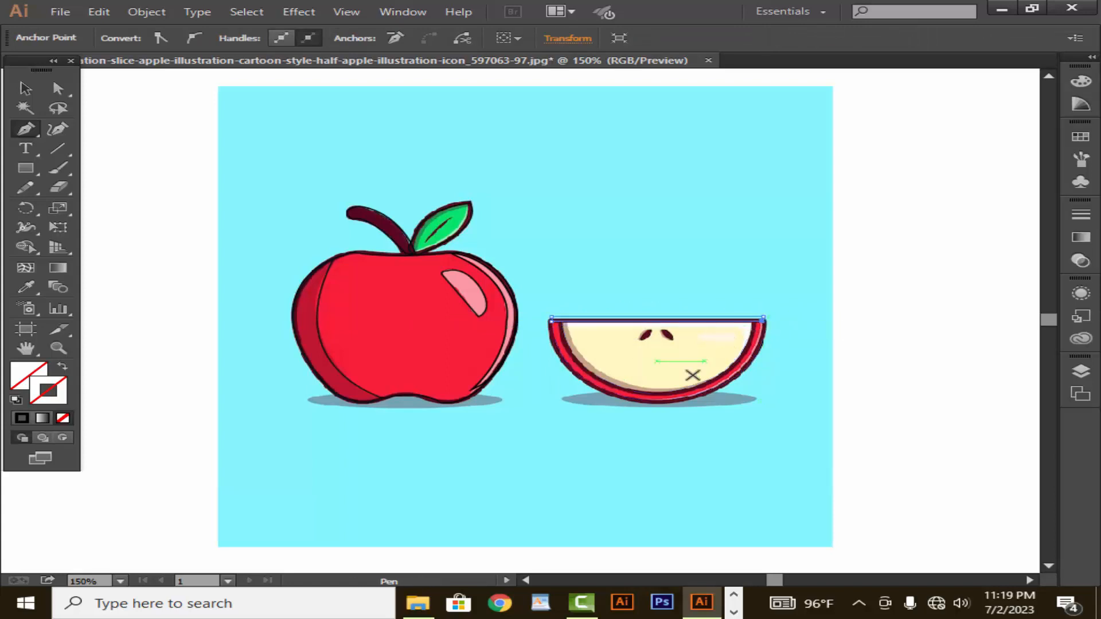
# Give the strip along the slice's upper edge a black stroke and deselect it
pyautogui.doubleClick(62, 402)
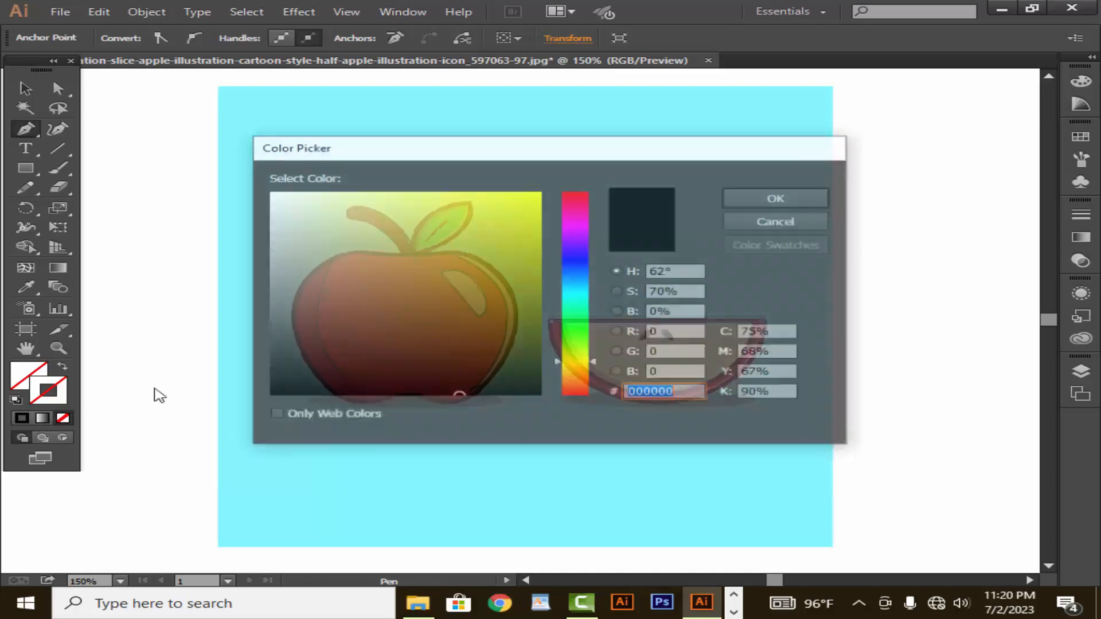
pyautogui.click(290, 386)
pyautogui.click(776, 197)
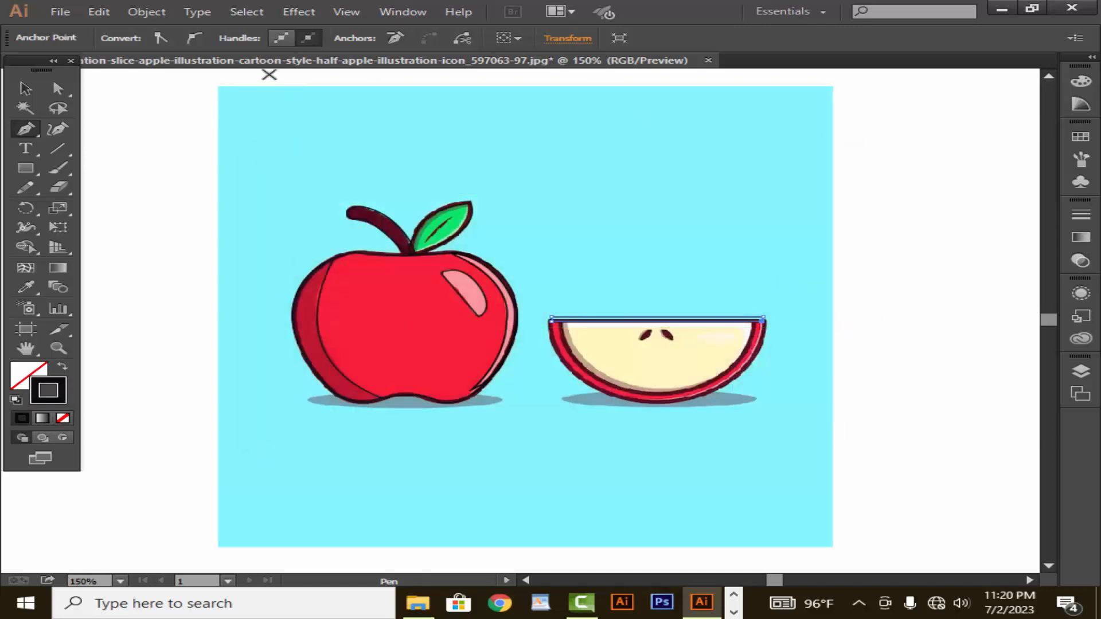
pyautogui.click(25, 88)
pyautogui.click(147, 152)
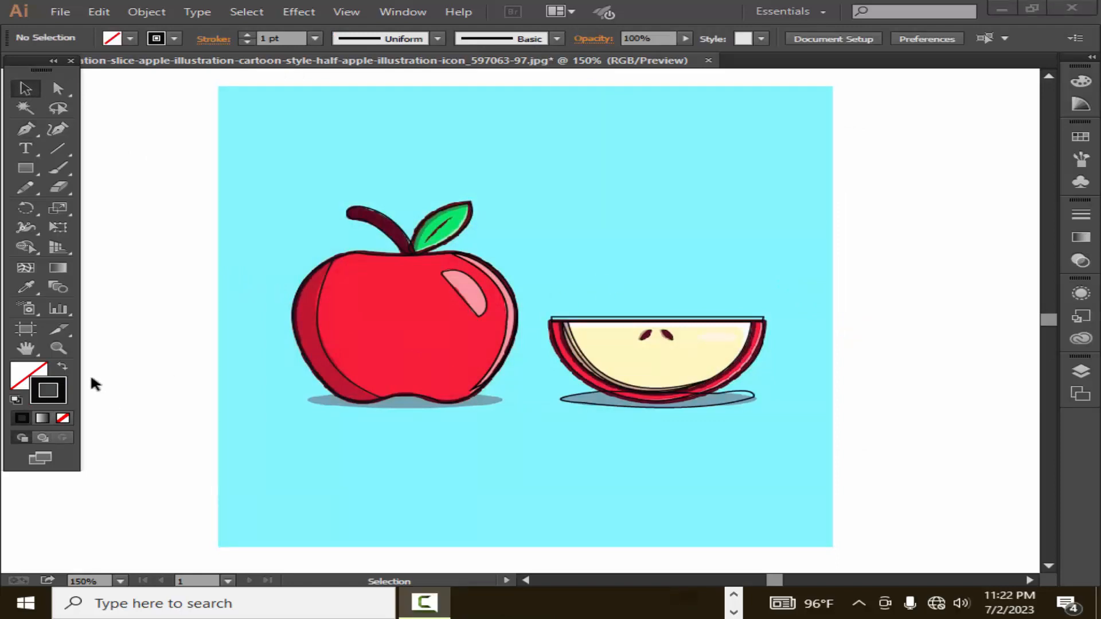
# Shrink the reference image and move it off the traced outlines to the empty area beside the apple slice
pyautogui.click(57, 348)
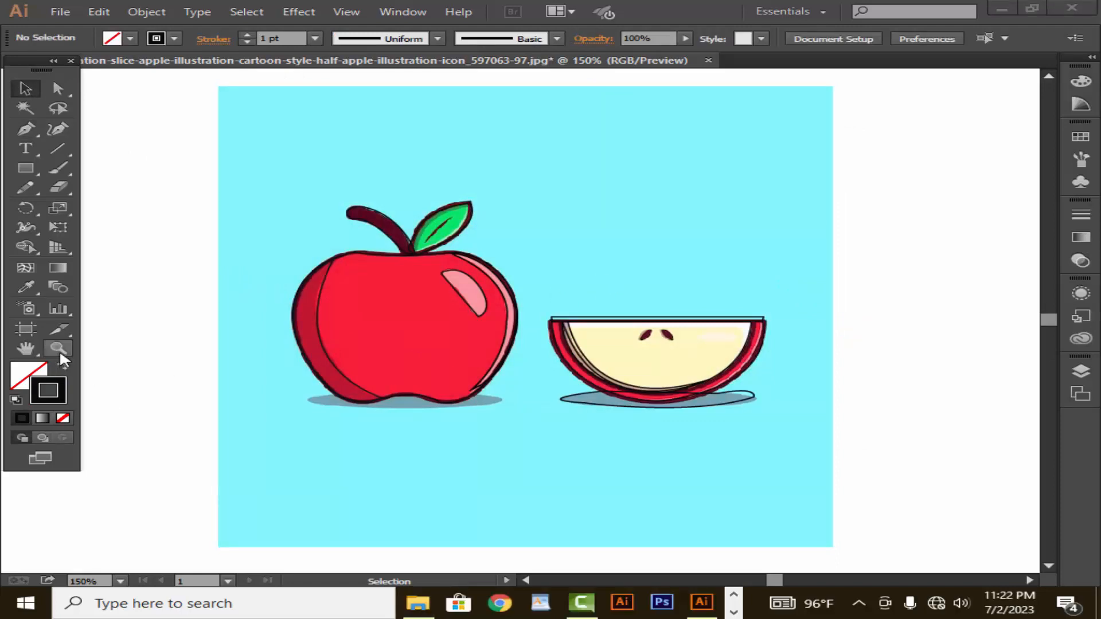
pyautogui.keyDown('alt'); pyautogui.click(400, 429); pyautogui.keyUp('alt')
pyautogui.click(26, 88)
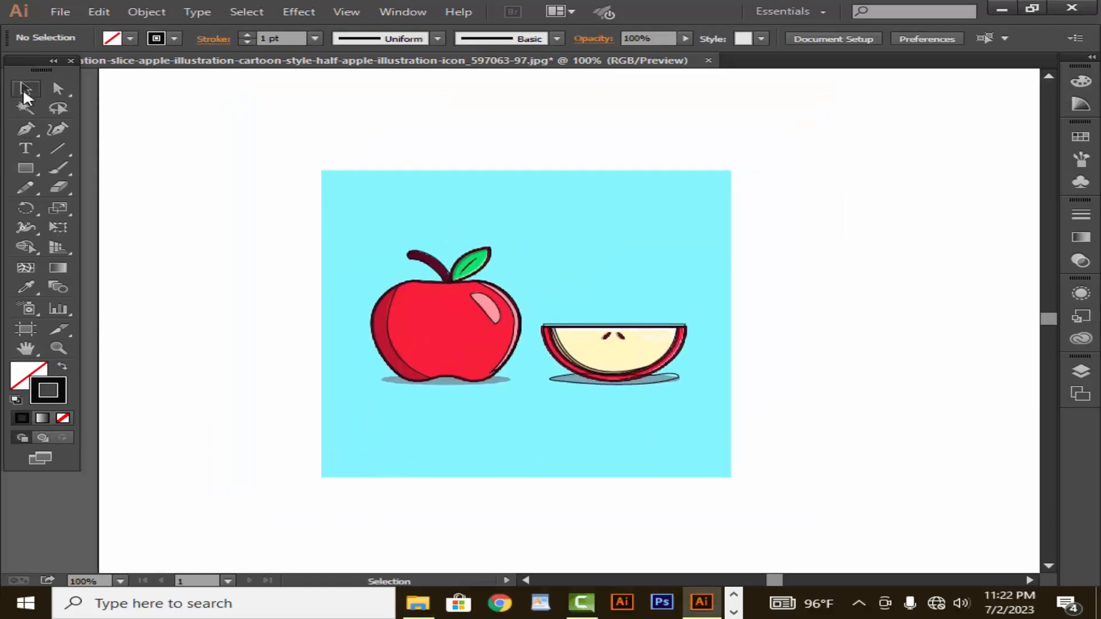
pyautogui.moveTo(547, 425); pyautogui.dragTo(438, 351)
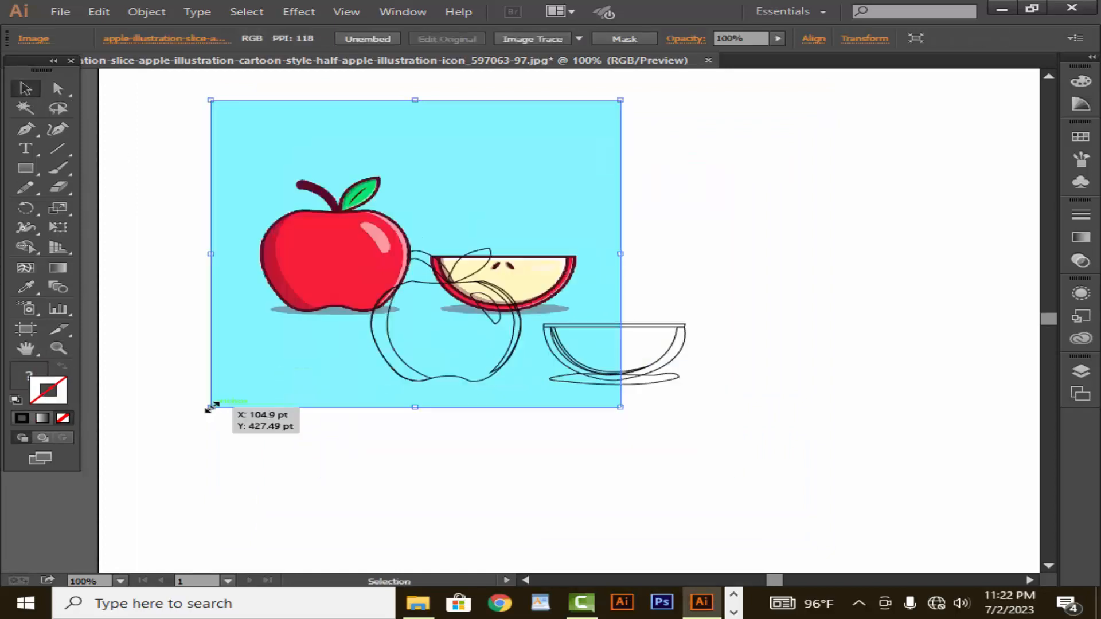
pyautogui.moveTo(211, 406); pyautogui.dragTo(328, 319)
pyautogui.moveTo(414, 258); pyautogui.dragTo(709, 260)
pyautogui.hotkey('ctrl', 'z')
pyautogui.moveTo(478, 181); pyautogui.dragTo(858, 180)
# Fill the apple's body with the bright red sampled from the reference apple using the Eyedropper
pyautogui.click(470, 380)
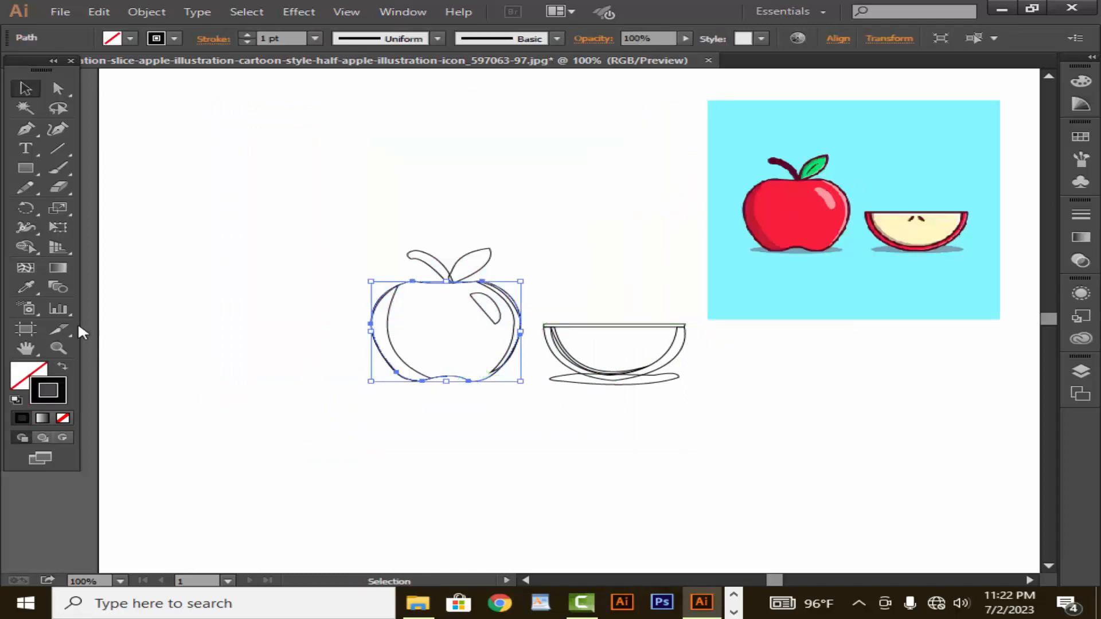
pyautogui.press('i')
pyautogui.click(771, 220)
pyautogui.click(35, 92)
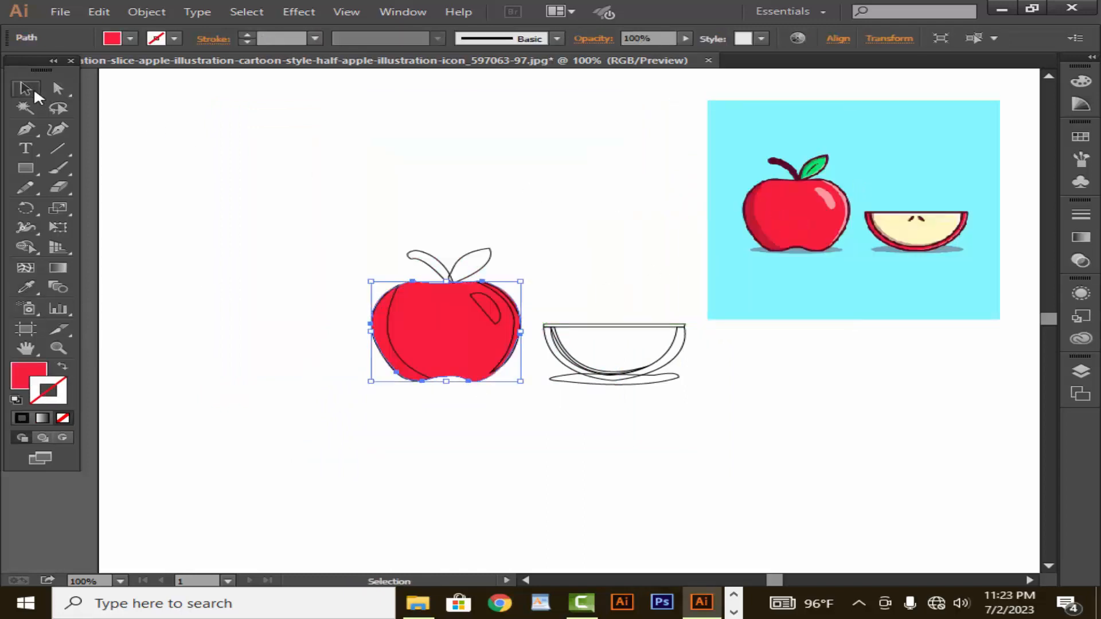
# Fill the apple's crescent-shaped side shading with the darker red sampled from the reference image
pyautogui.click(393, 354)
pyautogui.press('i')
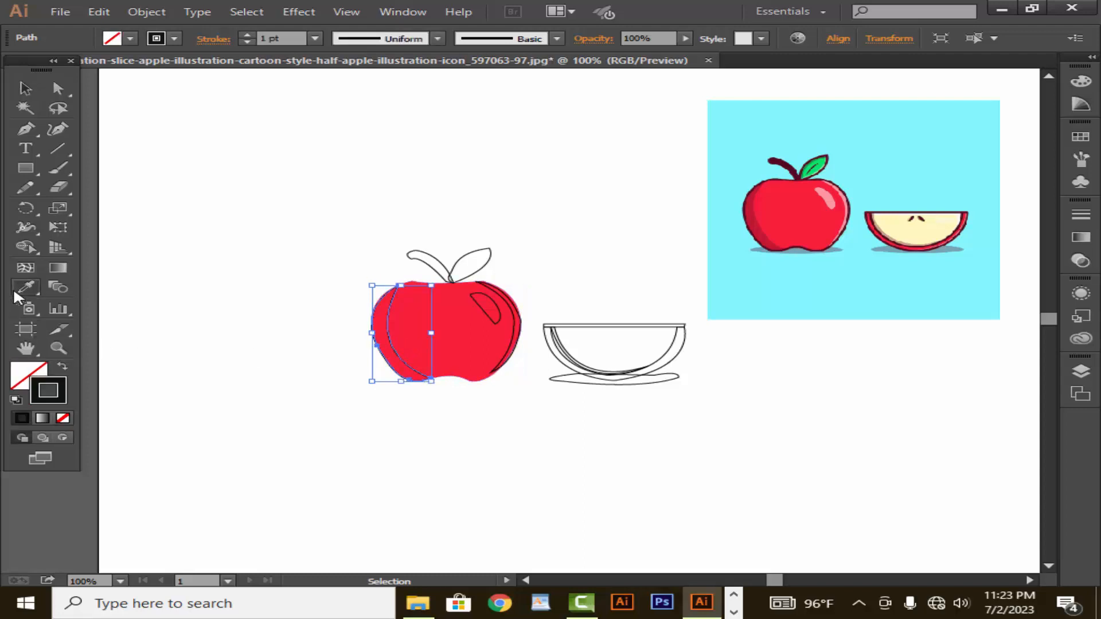
pyautogui.click(760, 231)
pyautogui.click(26, 88)
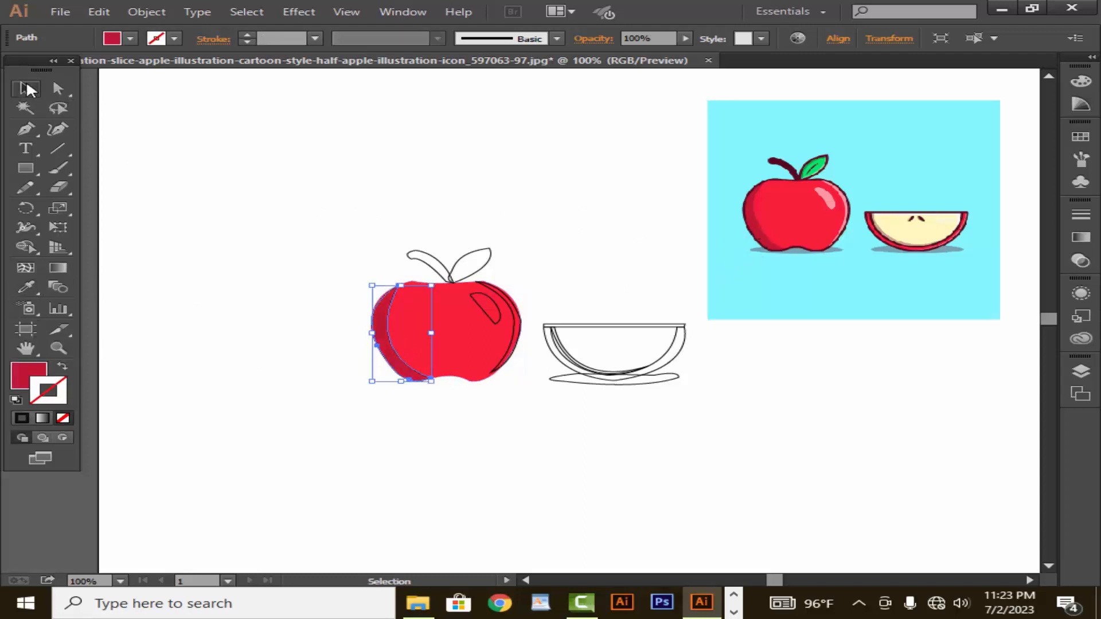
# Outline the apple's body with a black 2 pt stroke
pyautogui.click(458, 326)
pyautogui.click(245, 33)
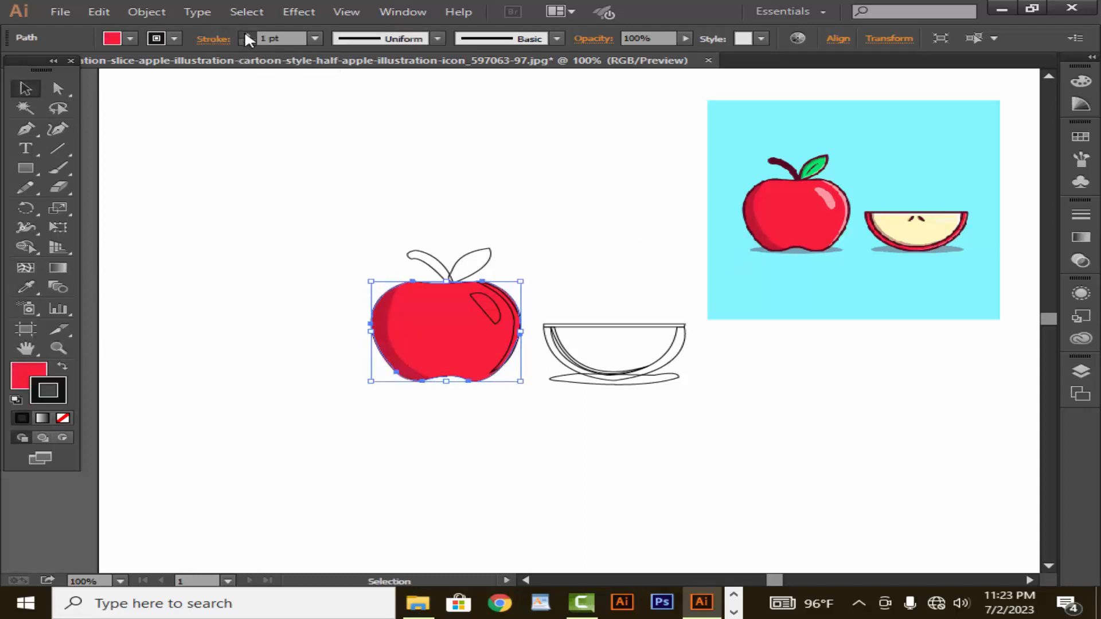
pyautogui.click(294, 154)
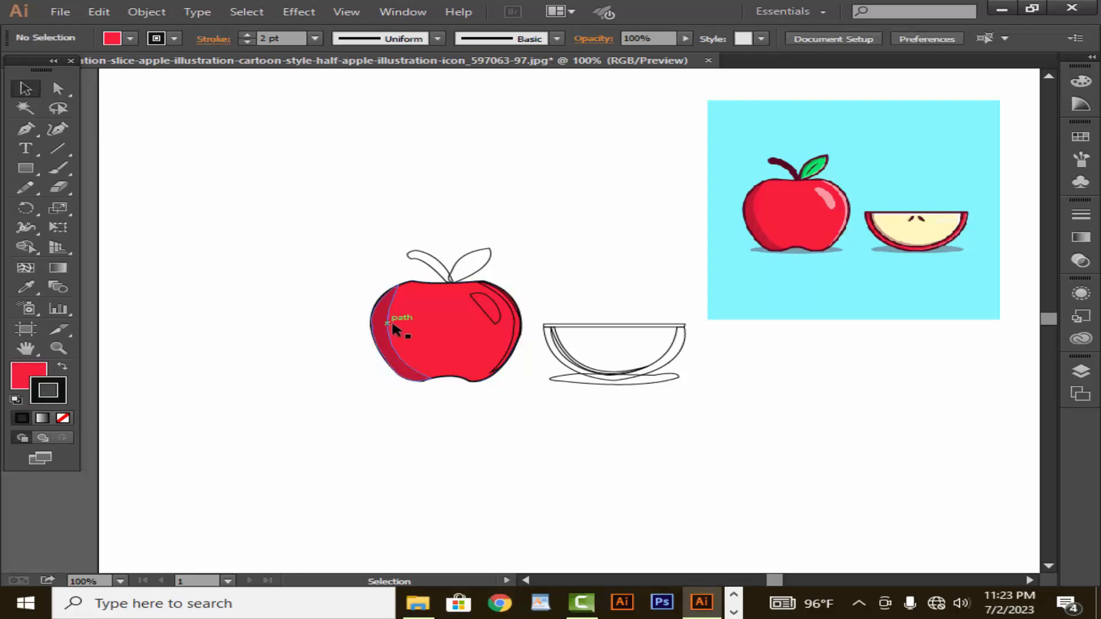
# Fill the small highlight on the apple with the pink sampled from the reference apple's highlight
pyautogui.click(489, 315)
pyautogui.click(26, 287)
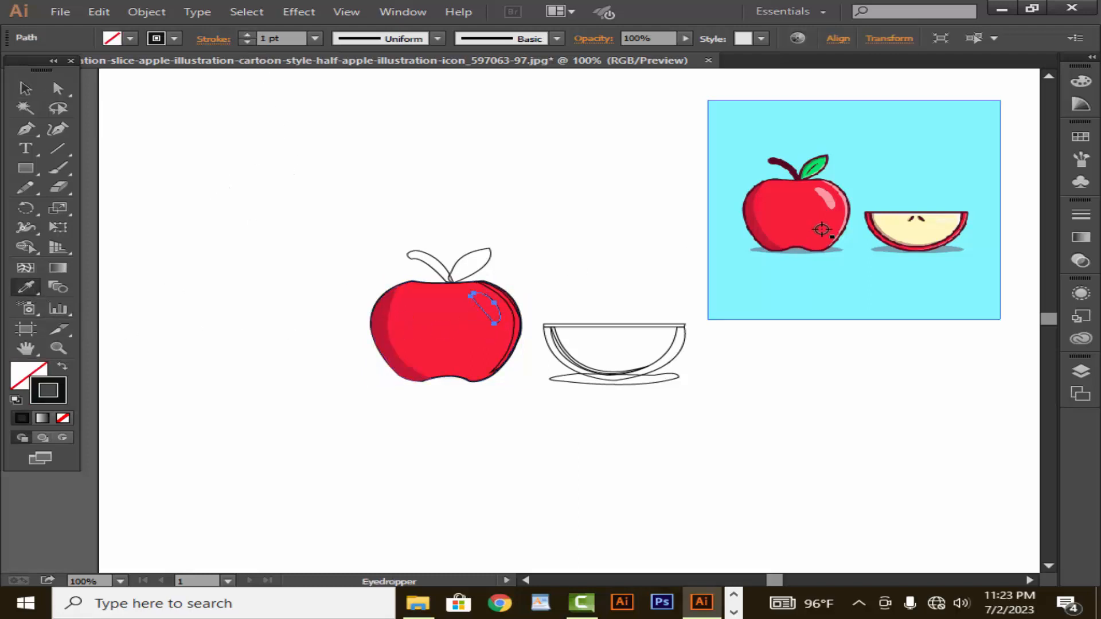
pyautogui.click(831, 200)
pyautogui.click(25, 88)
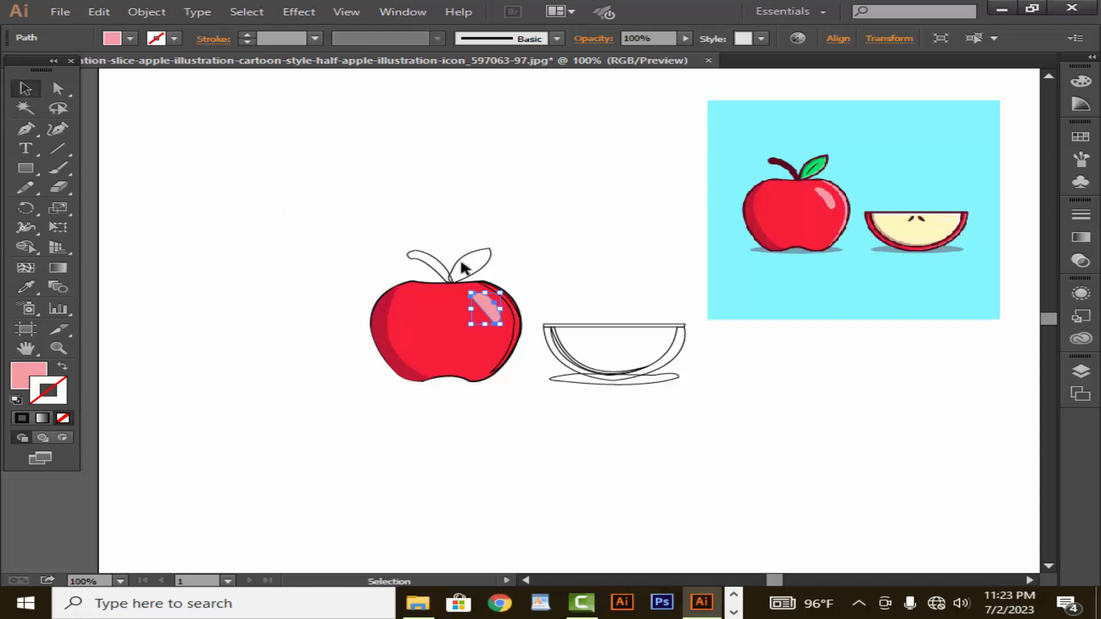
# Fill the thin highlight along the apple's outer edge with the pink of the small highlight
pyautogui.click(515, 304)
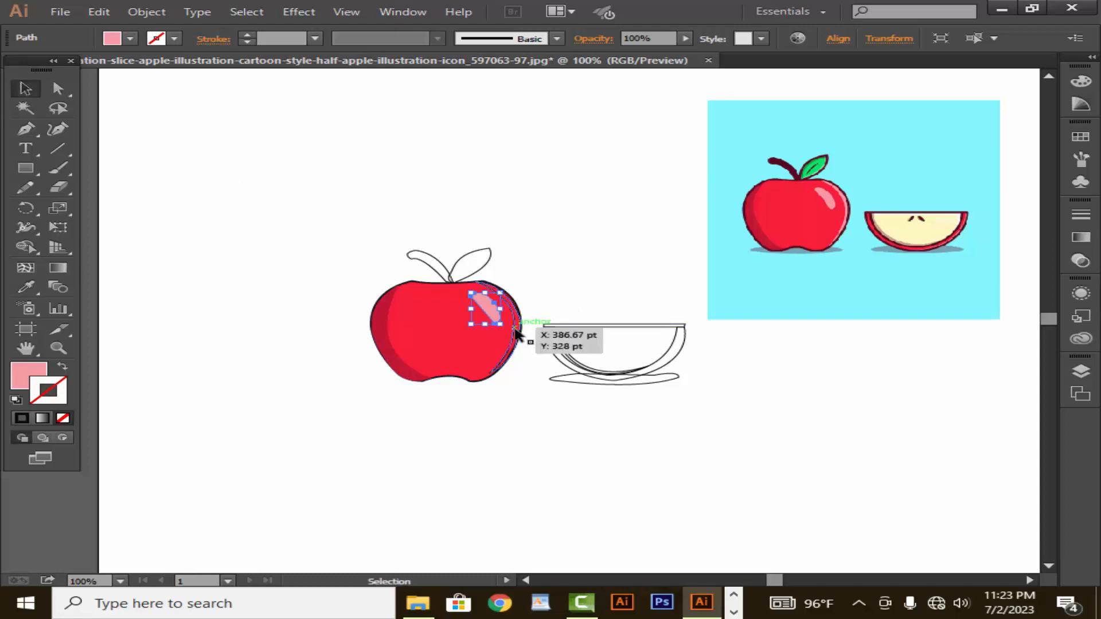
pyautogui.click(23, 289)
pyautogui.click(490, 309)
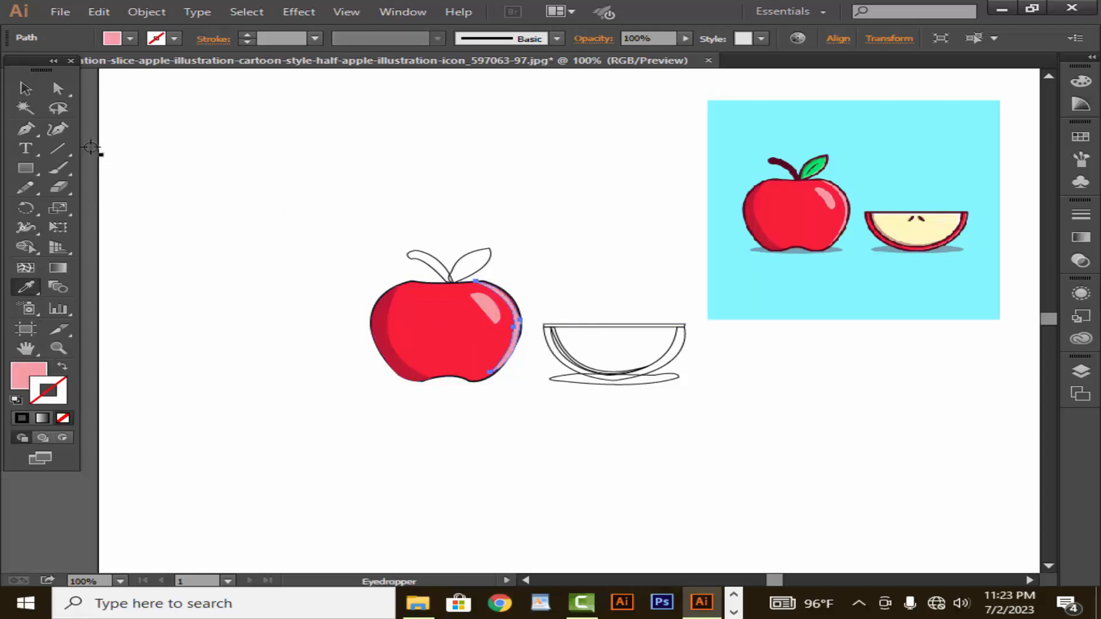
pyautogui.click(26, 88)
pyautogui.click(216, 139)
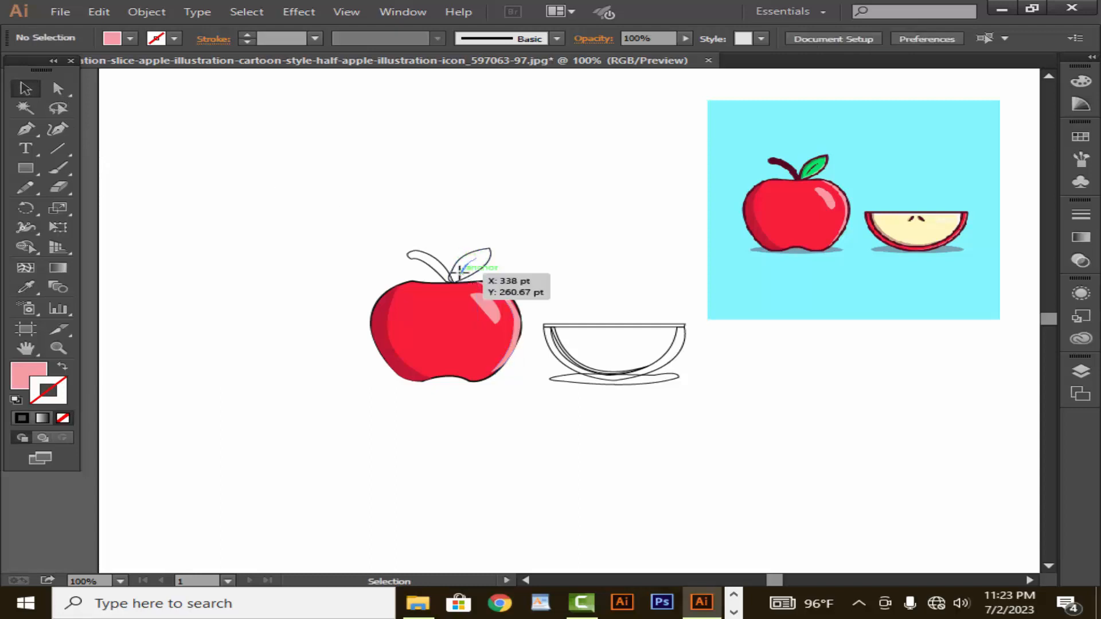
# Fill the leaf's vein with the dark green sampled from the reference leaf
pyautogui.click(464, 264)
pyautogui.click(25, 286)
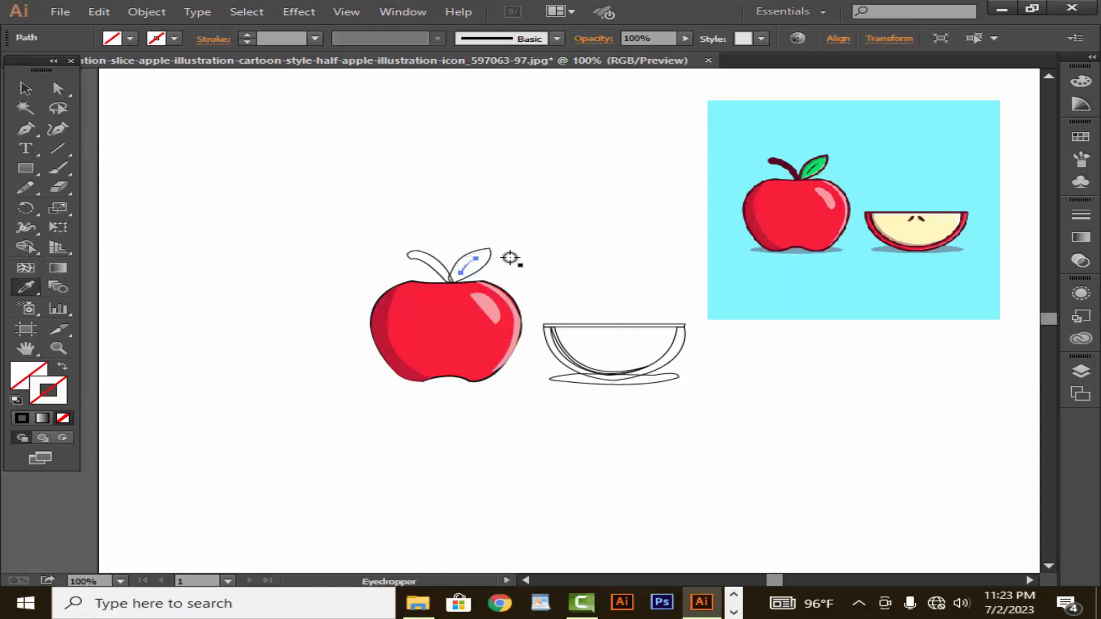
pyautogui.click(813, 168)
pyautogui.click(25, 87)
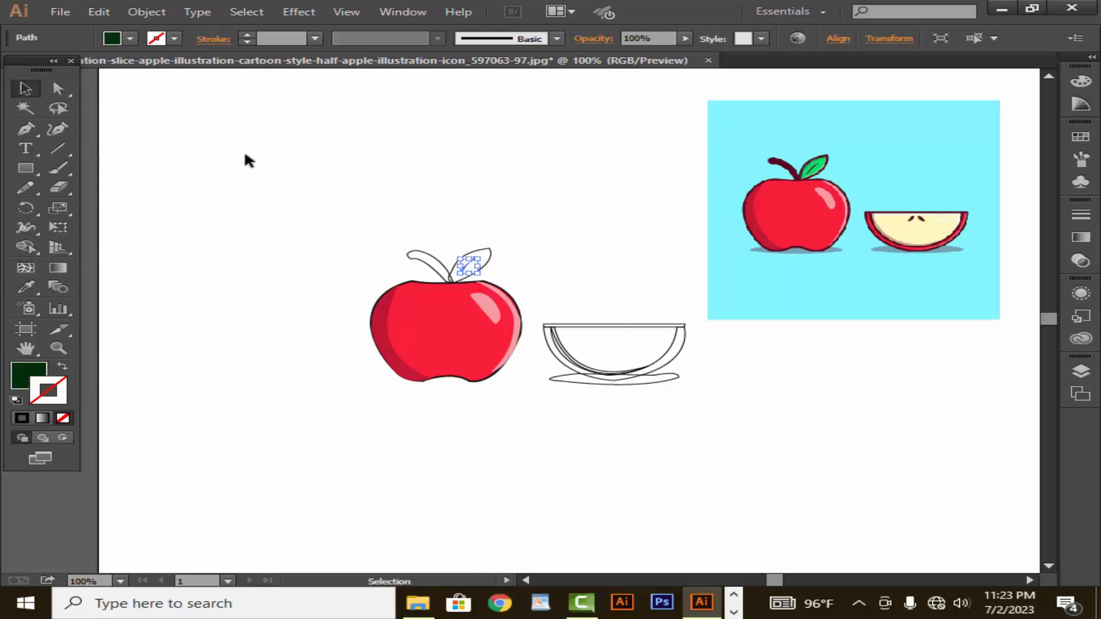
pyautogui.click(245, 159)
# Fill the leaf with the bright green sampled from the reference leaf
pyautogui.click(489, 265)
pyautogui.click(25, 287)
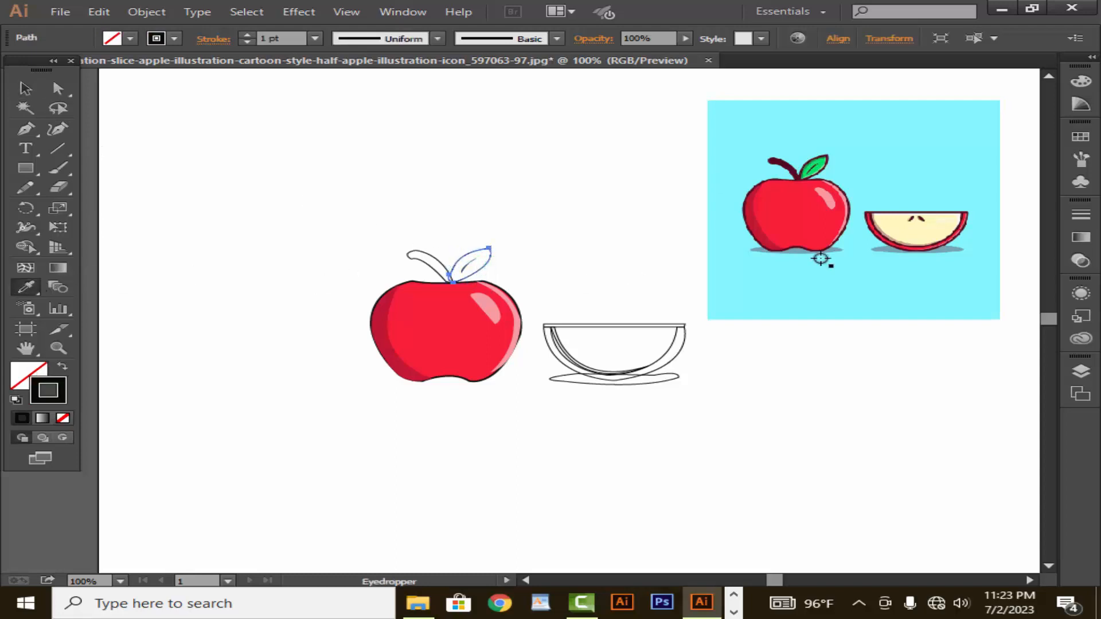
pyautogui.click(821, 163)
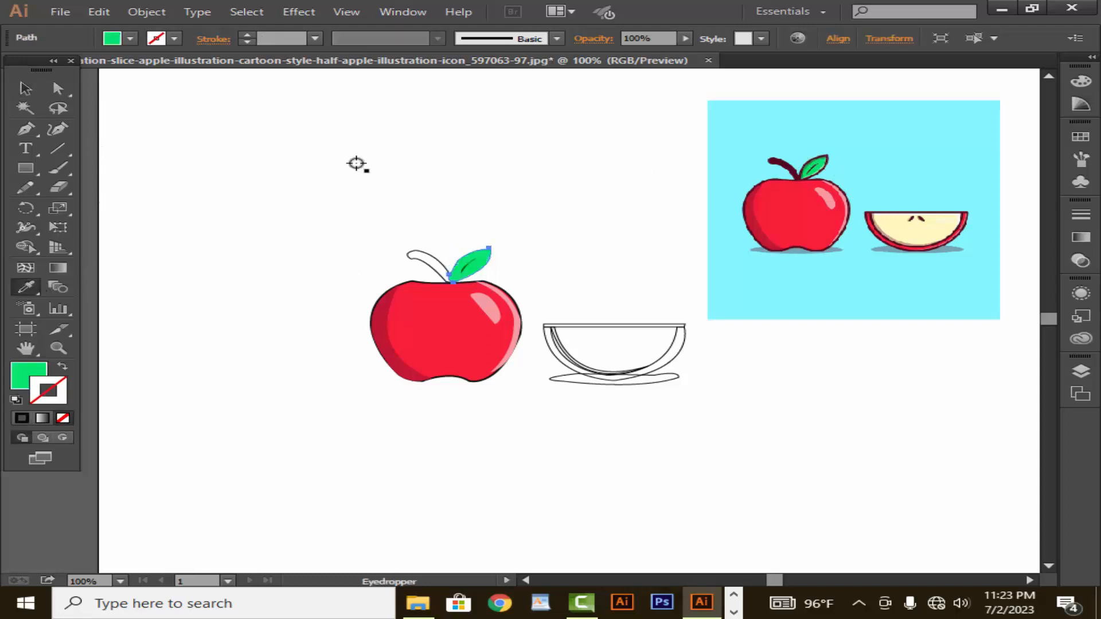
pyautogui.click(23, 88)
pyautogui.click(226, 171)
# Fill the apple's stem with the dark maroon sampled from the reference apple's stem
pyautogui.click(429, 263)
pyautogui.press('i')
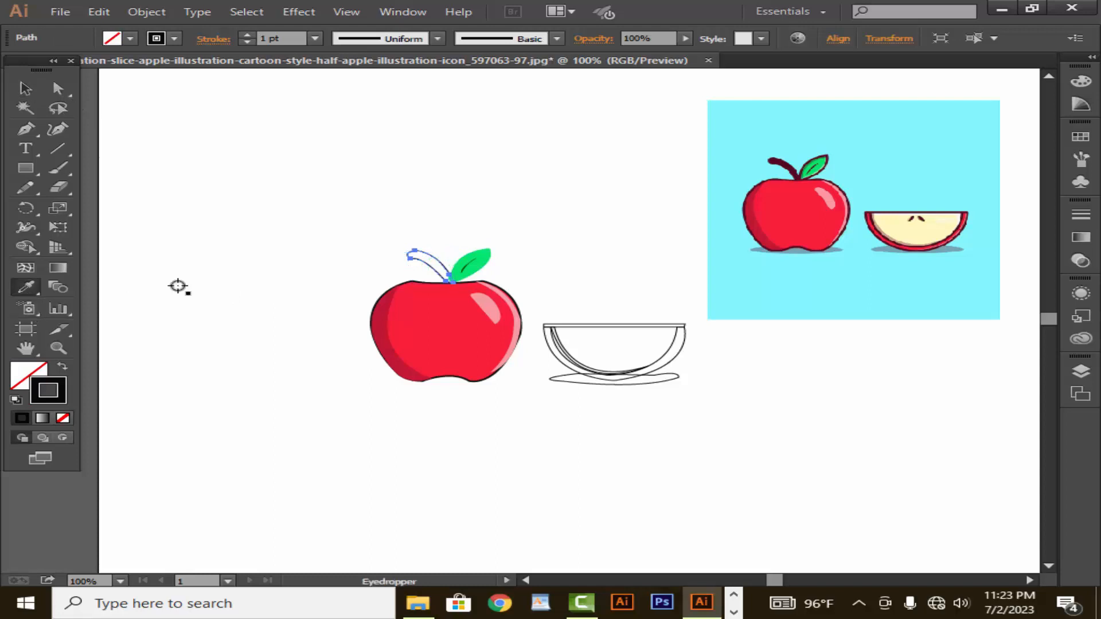
pyautogui.click(778, 162)
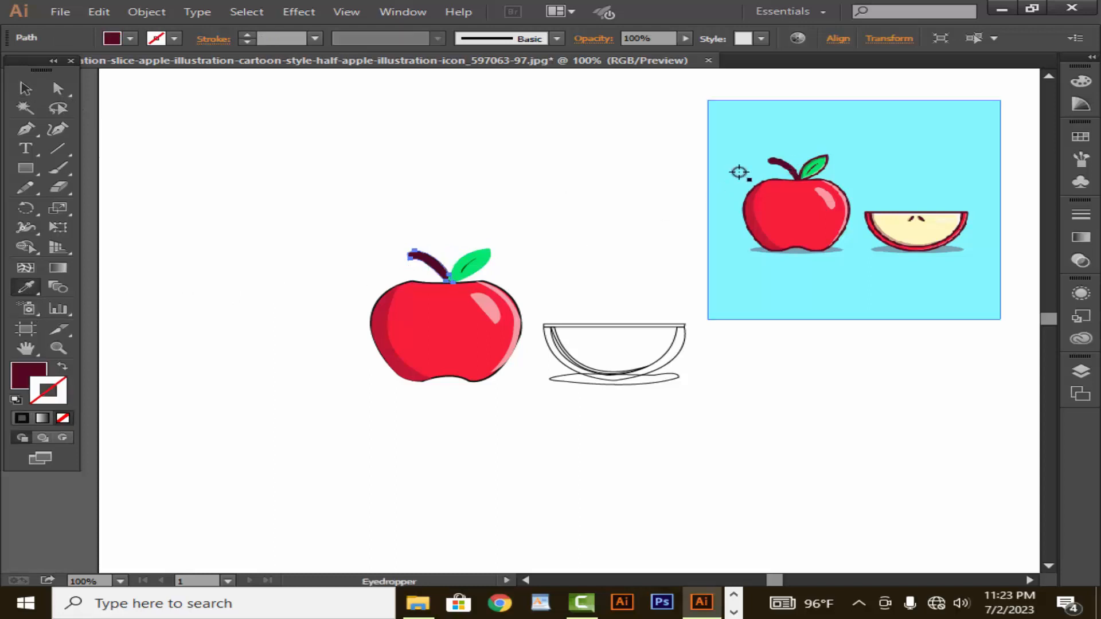
pyautogui.click(25, 88)
pyautogui.click(163, 154)
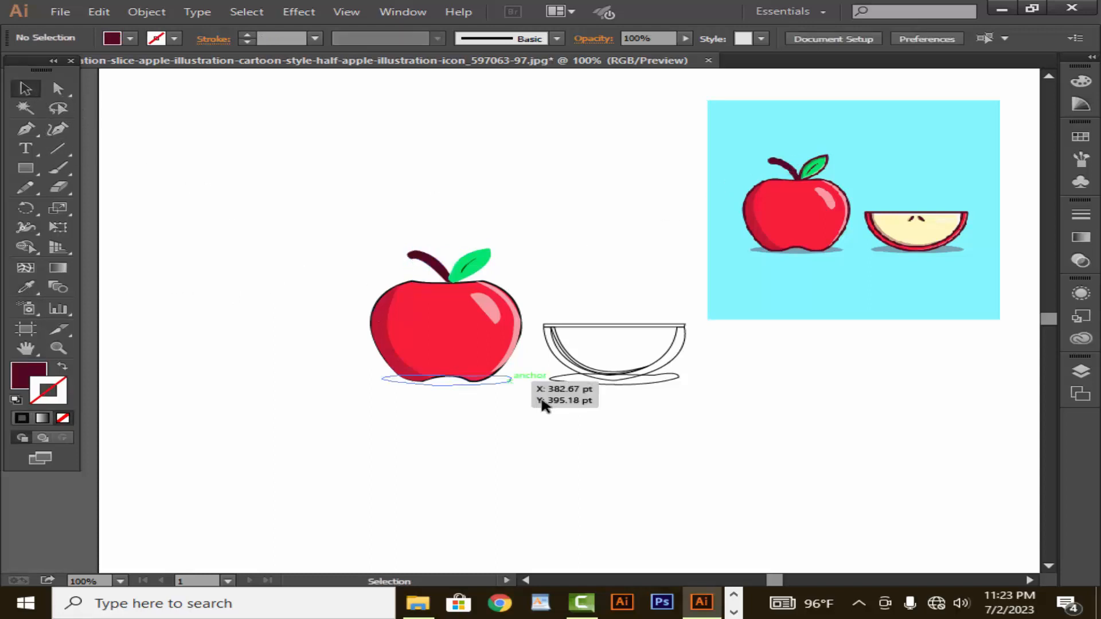
# Fill the apple slice's curved rind with the cream sampled from the reference slice's flesh
pyautogui.click(562, 363)
pyautogui.click(26, 286)
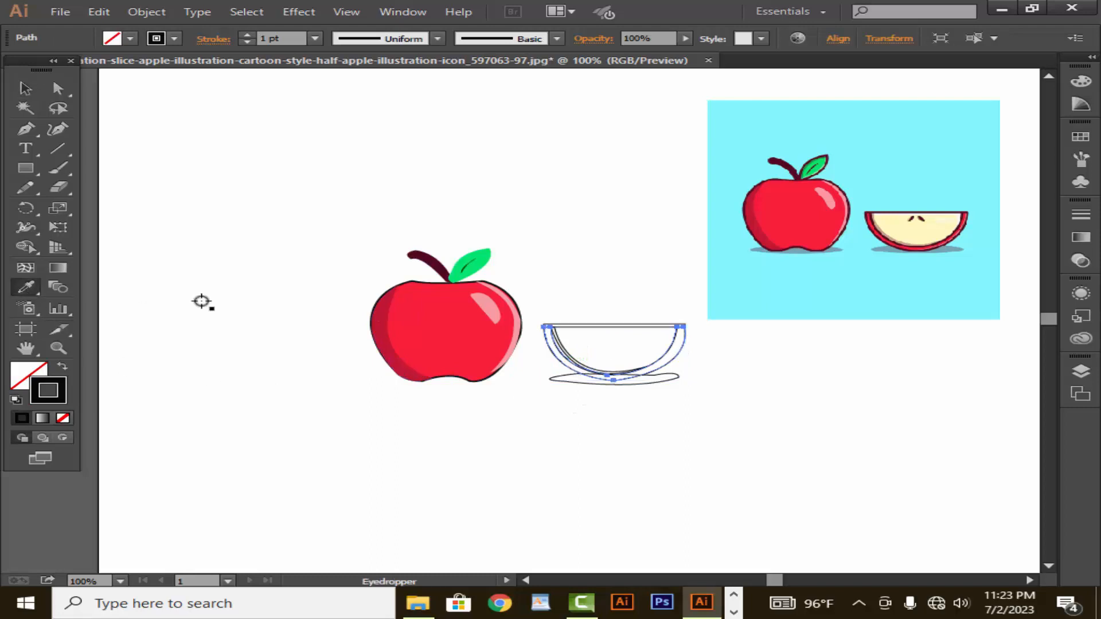
pyautogui.click(921, 236)
pyautogui.click(26, 88)
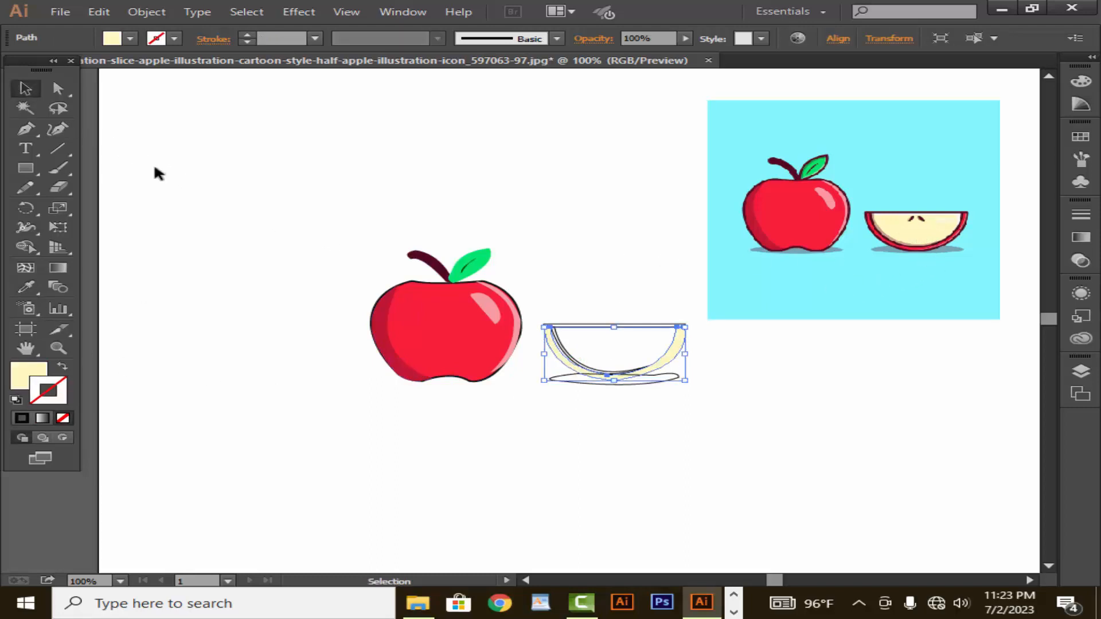
pyautogui.click(156, 173)
# Fill the shadow beneath the whole apple with the grey-blue sampled from the reference apple's shadow
pyautogui.click(429, 384)
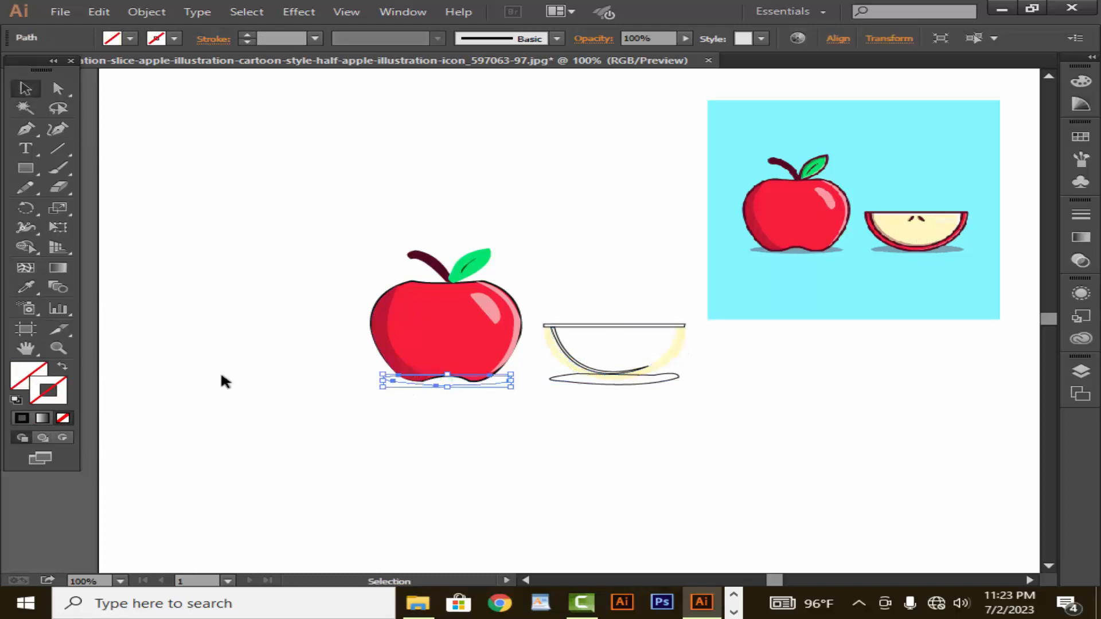
pyautogui.click(25, 286)
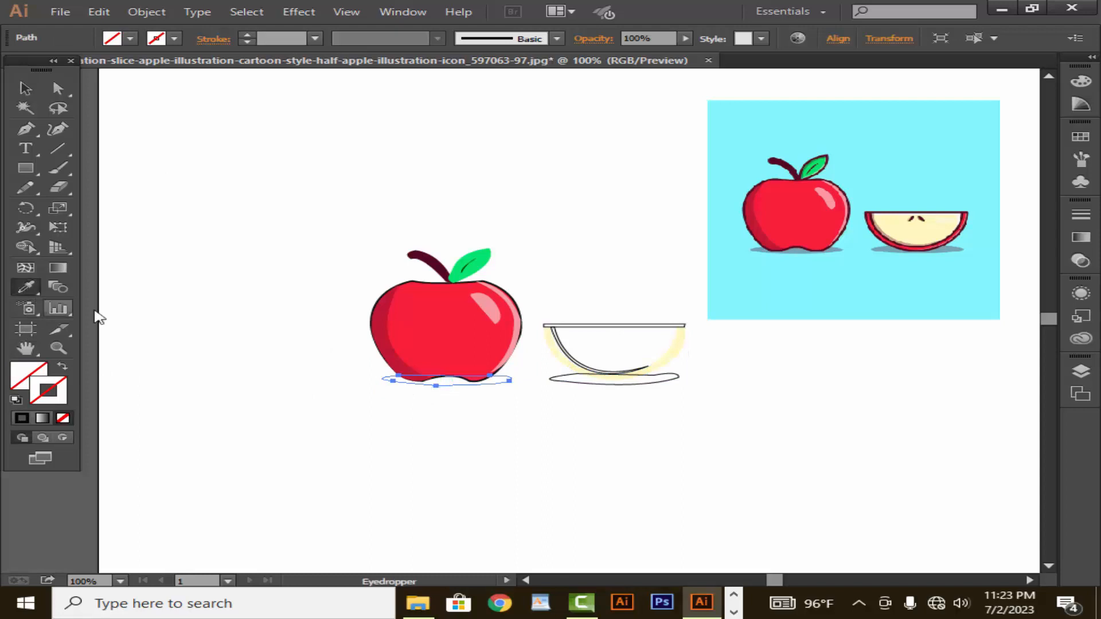
pyautogui.click(796, 252)
pyautogui.click(25, 88)
pyautogui.click(258, 173)
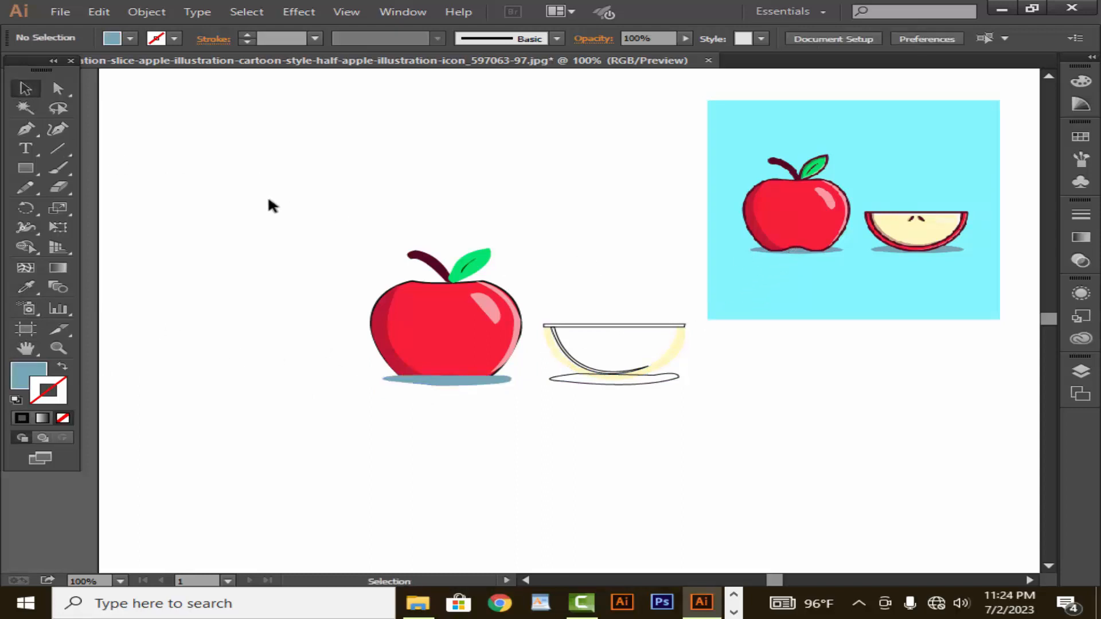
# Bring all of the apple's body, stem and leaf paths in front of its ground shadow
pyautogui.moveTo(340, 262); pyautogui.dragTo(529, 327)
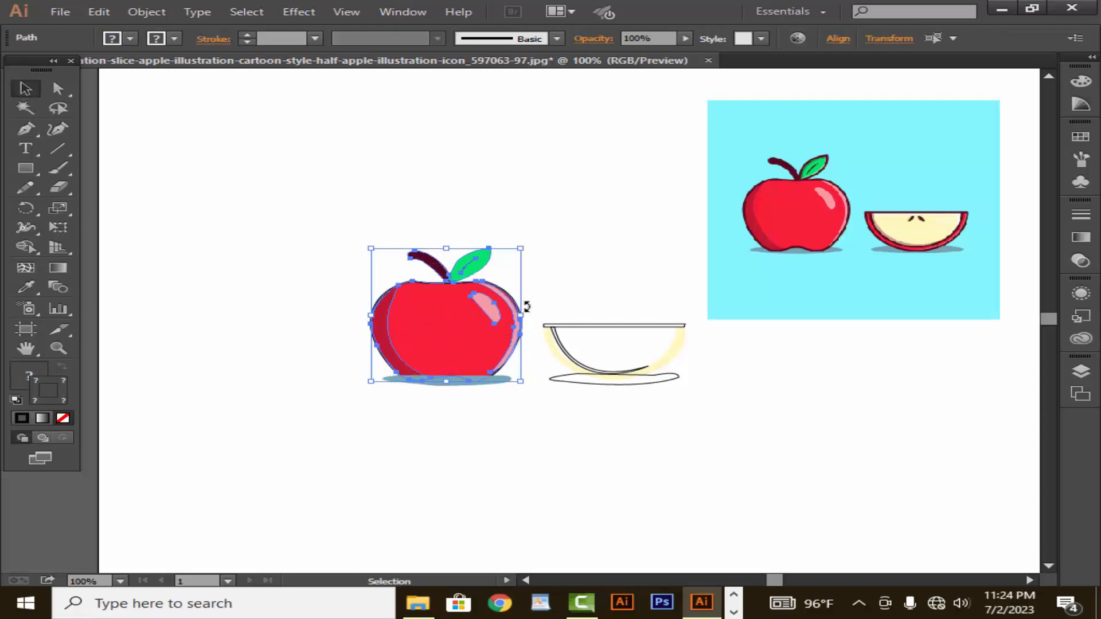
pyautogui.rightClick(526, 307)
pyautogui.moveTo(631, 513)
pyautogui.click(802, 513)
pyautogui.click(624, 437)
# Fill the shadow beneath the apple slice with the grey-blue sampled from the reference slice's shadow
pyautogui.click(576, 383)
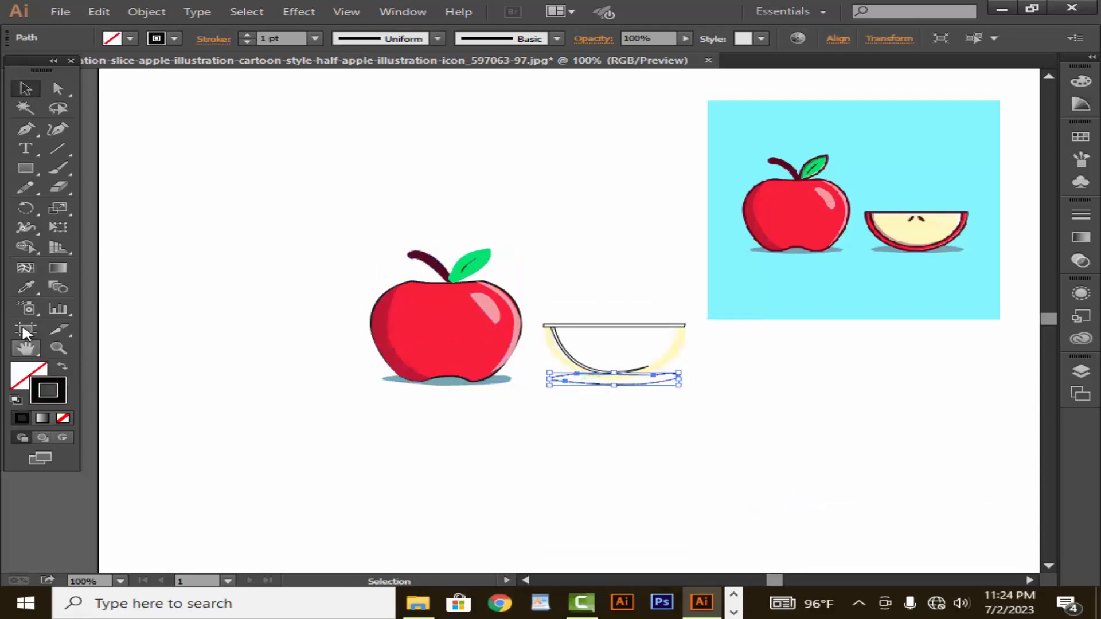
pyautogui.press('i')
pyautogui.click(952, 250)
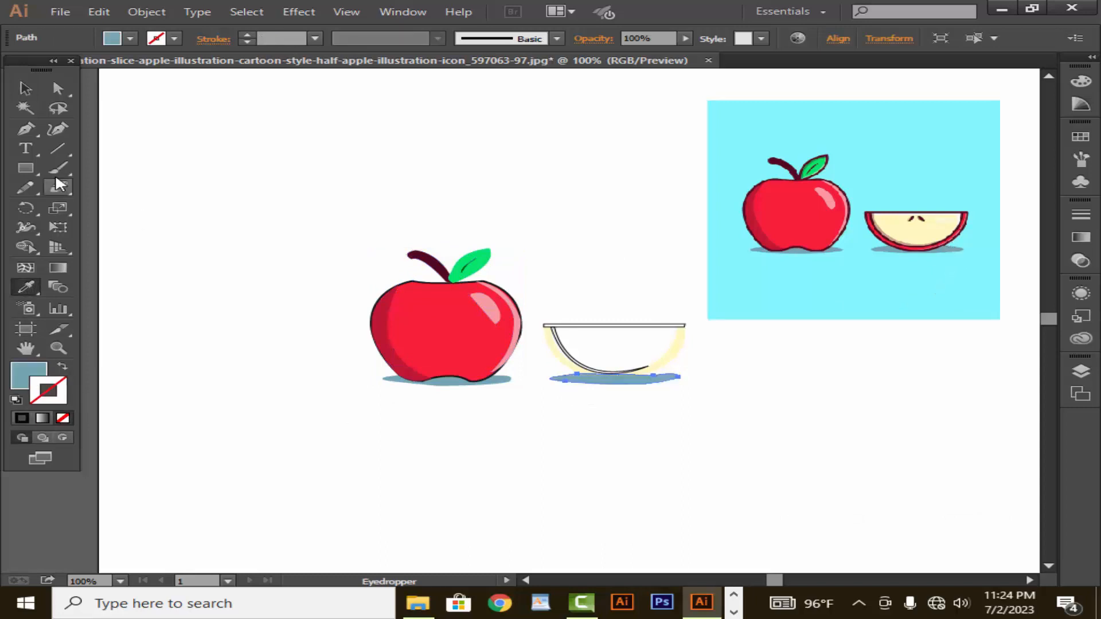
pyautogui.click(18, 89)
pyautogui.click(308, 170)
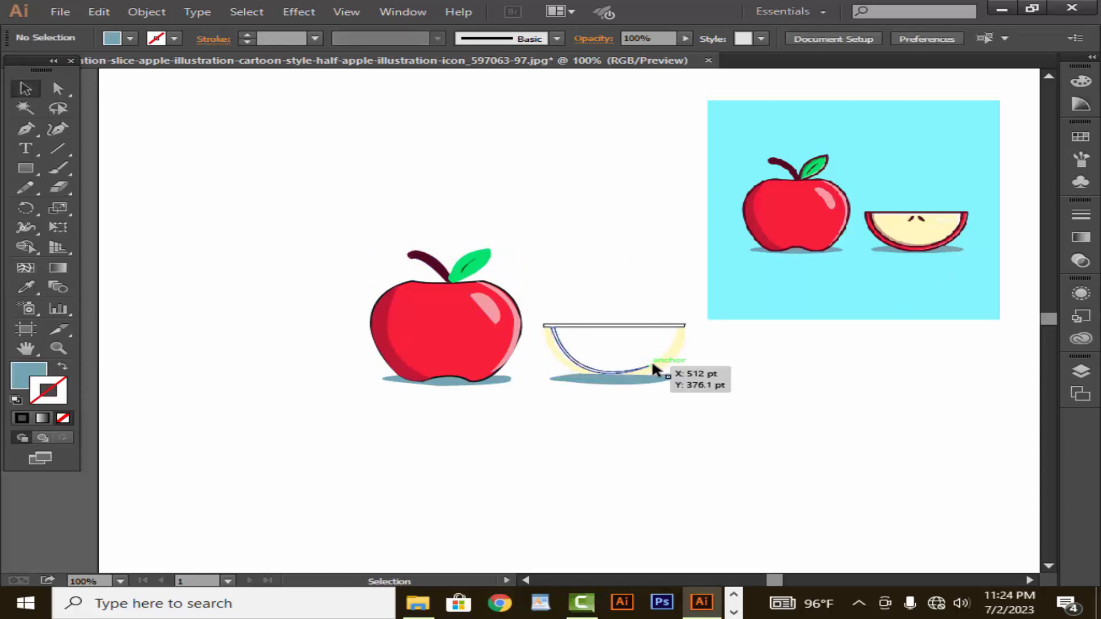
# Draw the slice's half-round flesh as a closed Pen path along the rind's inner curve and straight upper edge
pyautogui.rightClick(665, 367)
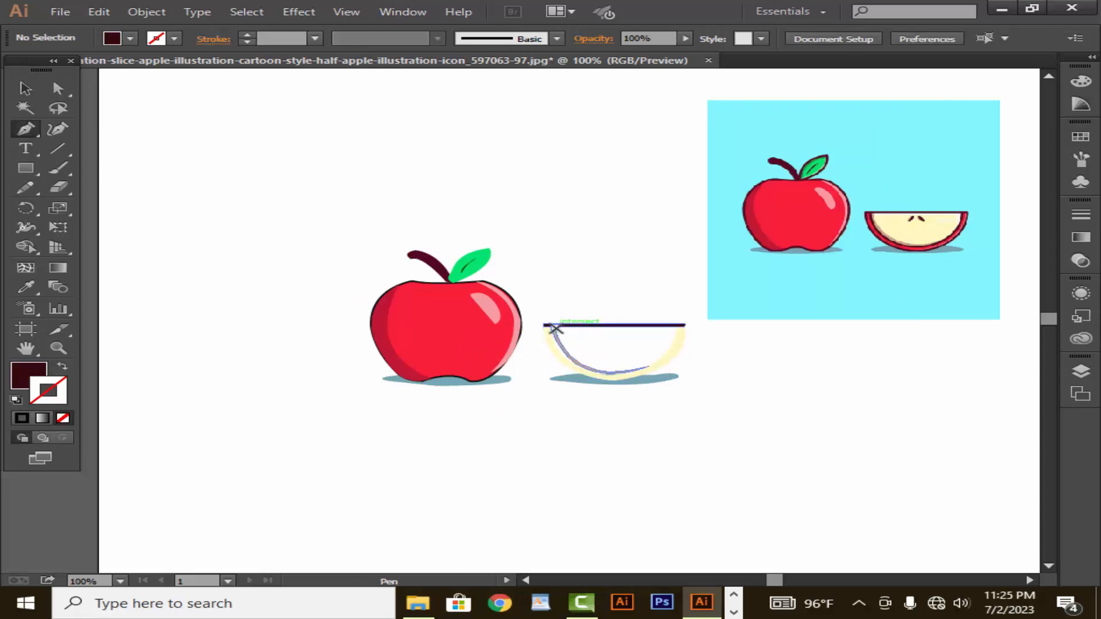
pyautogui.click(554, 328)
pyautogui.moveTo(648, 365); pyautogui.dragTo(672, 306)
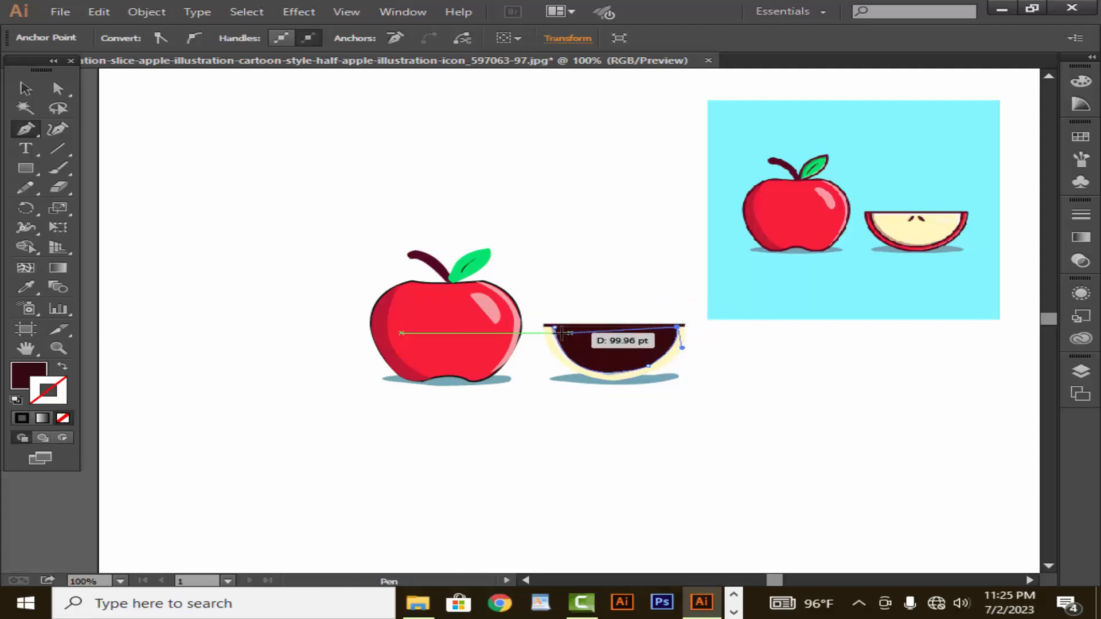
pyautogui.click(544, 326)
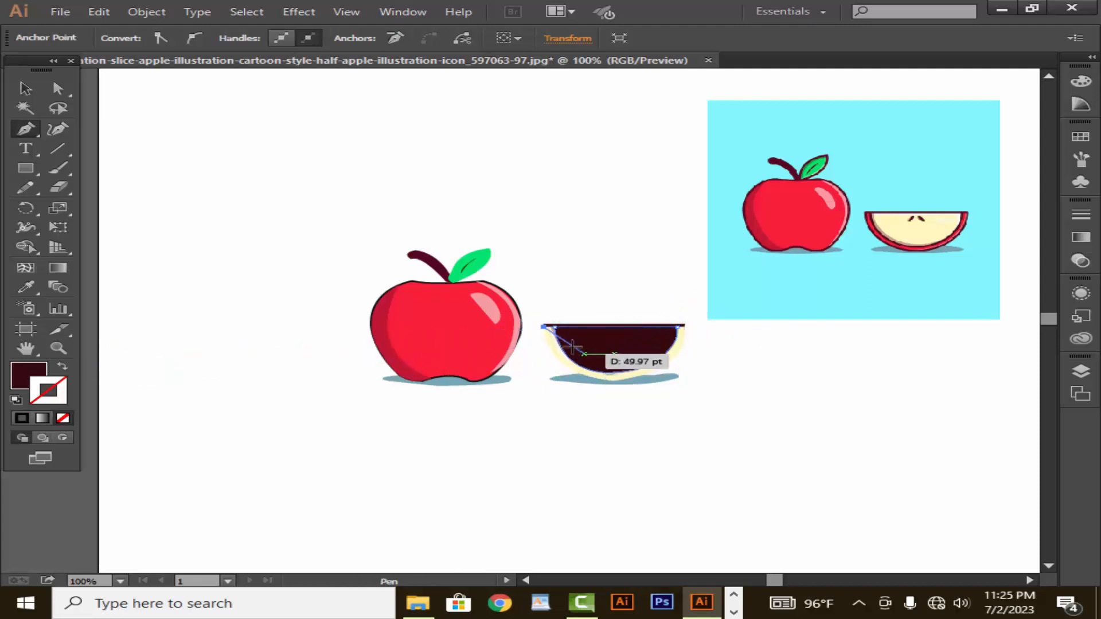
pyautogui.hotkey('ctrl', 'z')
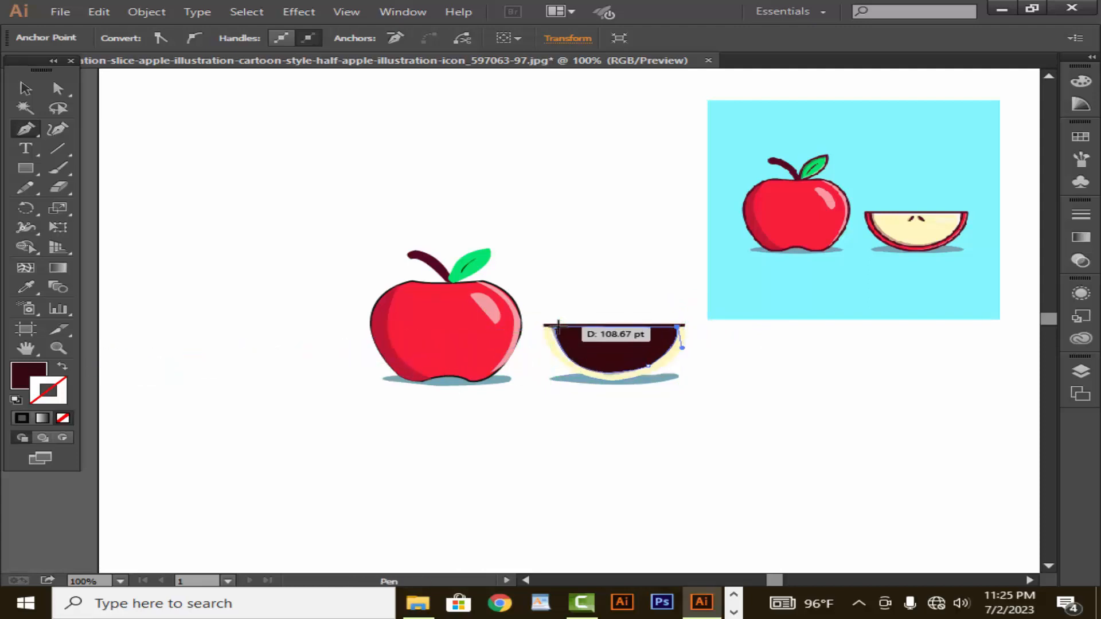
pyautogui.click(554, 327)
# Fill the slice's flesh shape with the cream sampled from the reference slice's flesh
pyautogui.click(28, 290)
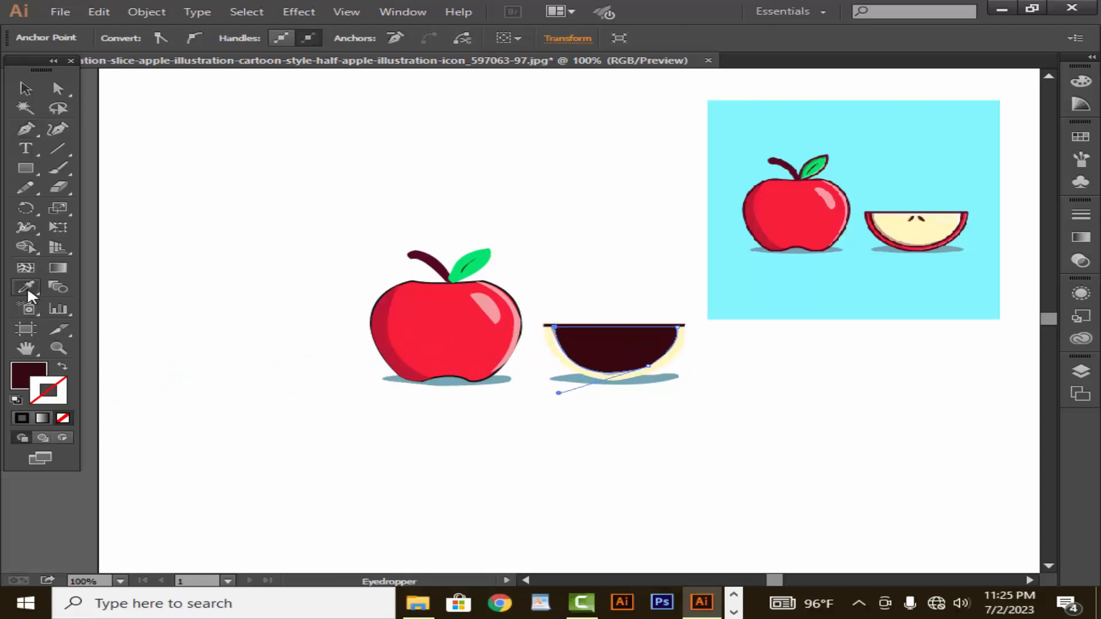
pyautogui.click(917, 240)
pyautogui.click(26, 89)
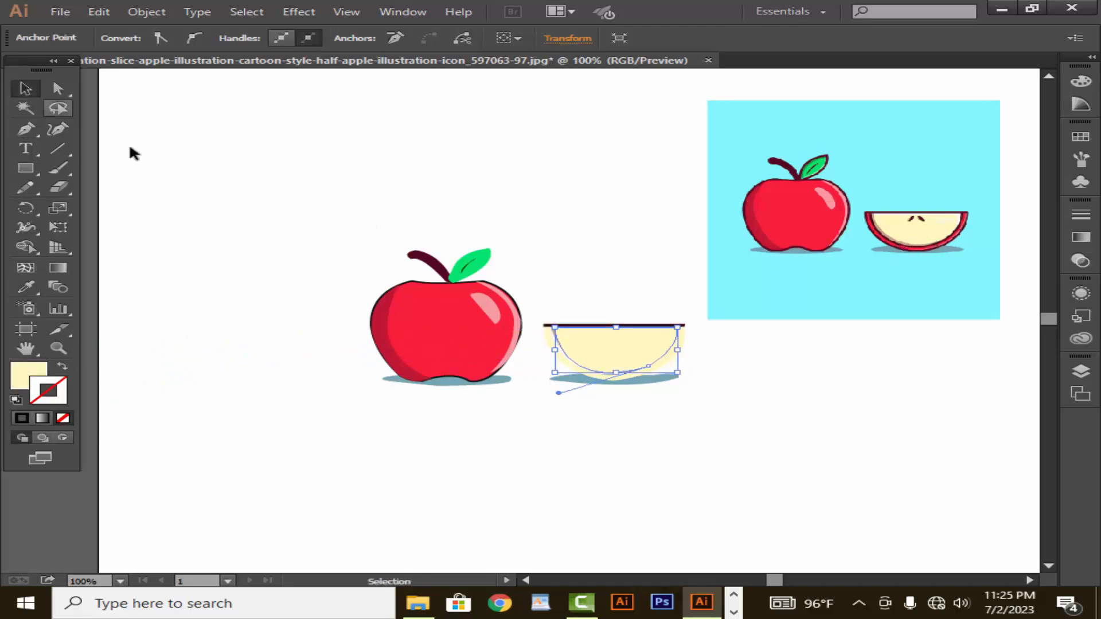
pyautogui.click(693, 404)
# Bring the brown crescent shading along the slice's inner curve forward, above the cream flesh
pyautogui.scroll(2, 694, 404)
pyautogui.click(417, 260)
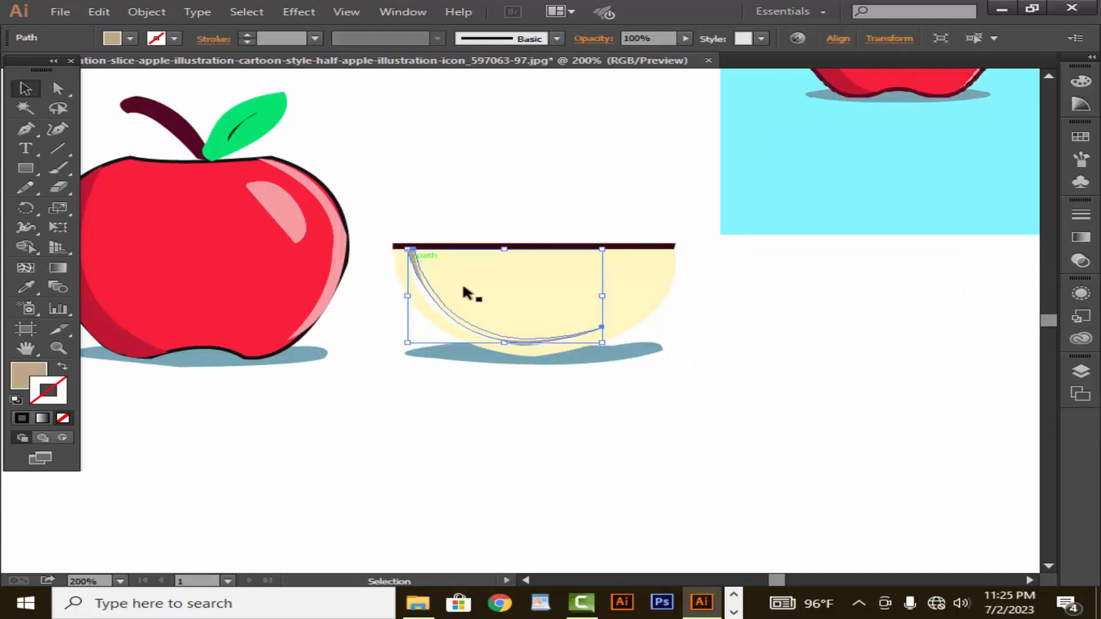
pyautogui.rightClick(479, 298)
pyautogui.moveTo(573, 527)
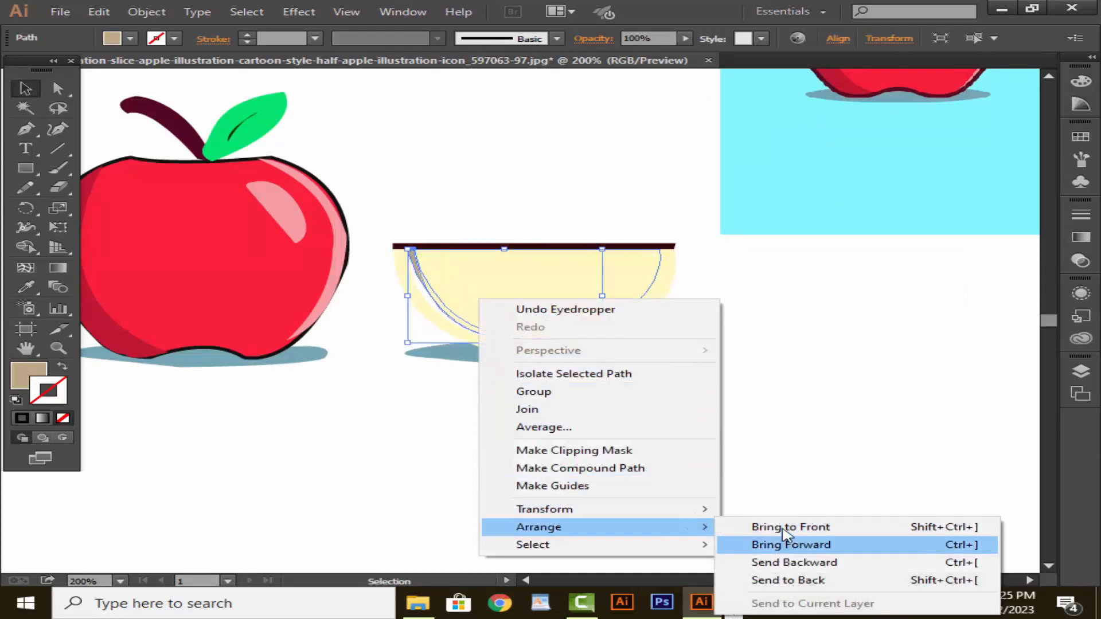
pyautogui.click(785, 545)
pyautogui.click(740, 452)
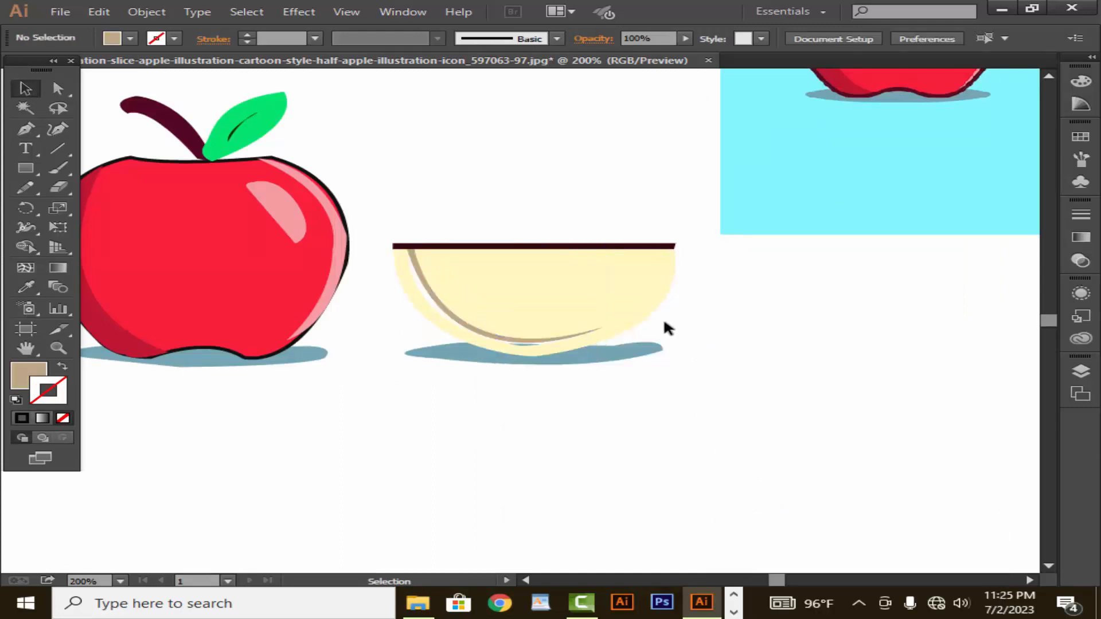
# Fill the slice's curved rind with the red sampled from the reference slice's rind
pyautogui.click(635, 325)
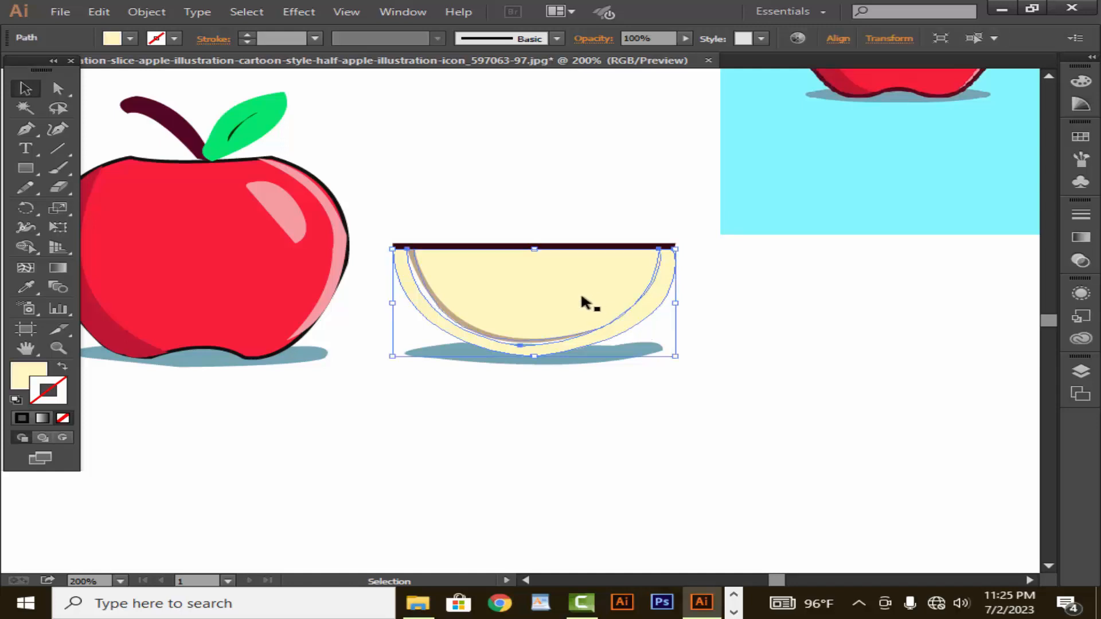
pyautogui.moveTo(711, 360)
pyautogui.mouseDown()
pyautogui.moveTo(368, 457)
pyautogui.moveTo(521, 442)
pyautogui.mouseUp()
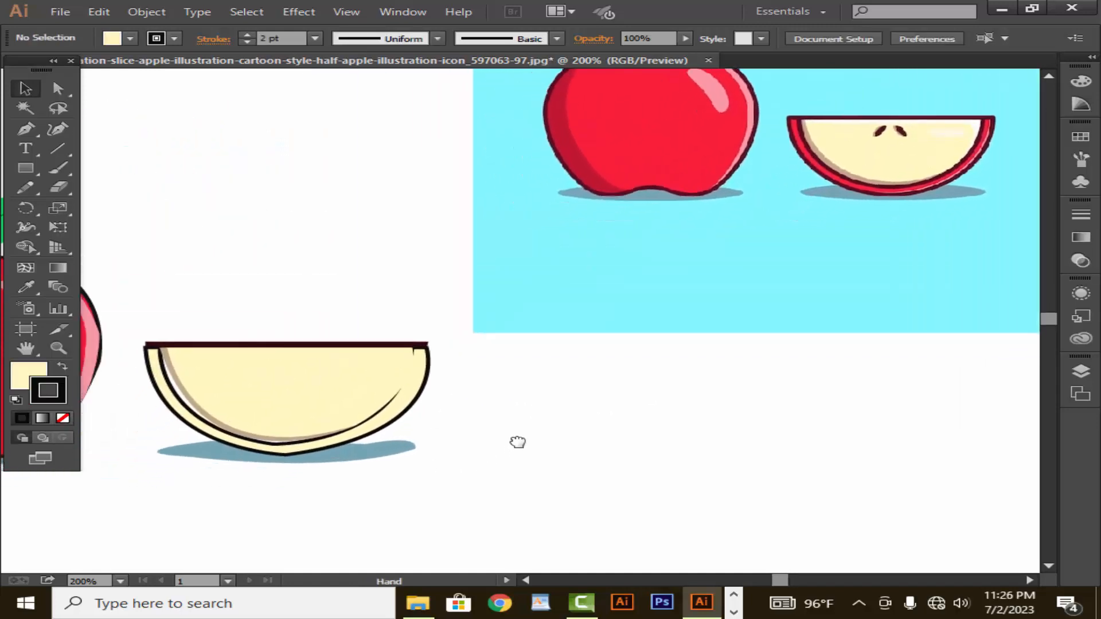
pyautogui.click(372, 440)
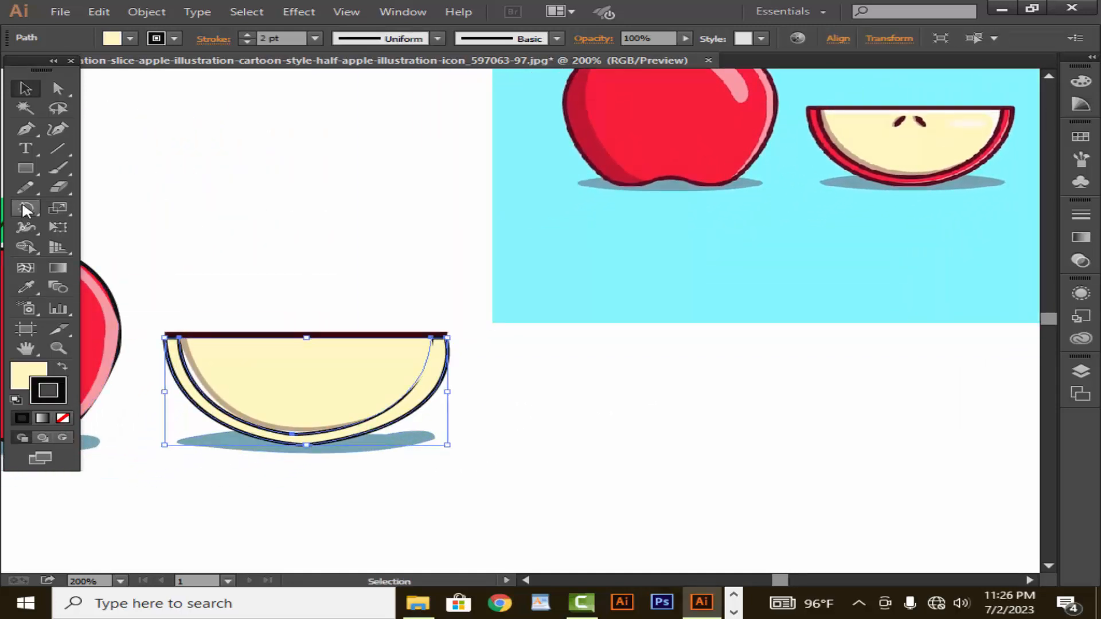
pyautogui.click(26, 287)
pyautogui.click(851, 170)
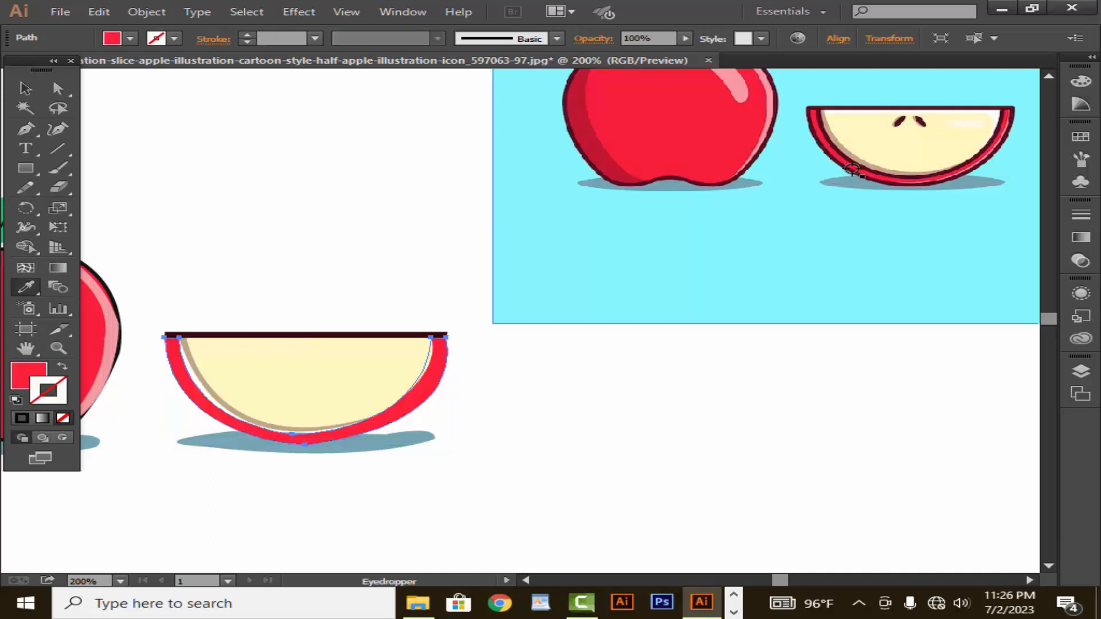
# Outline the slice's red rind with a 2 pt black stroke
pyautogui.click(25, 88)
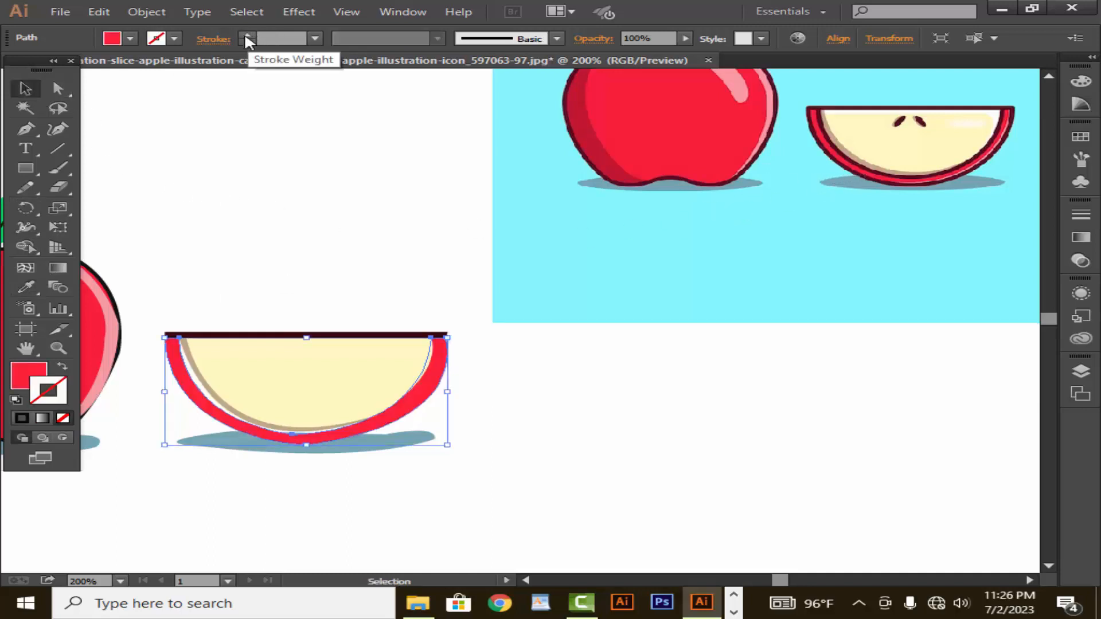
pyautogui.click(248, 33)
pyautogui.click(342, 226)
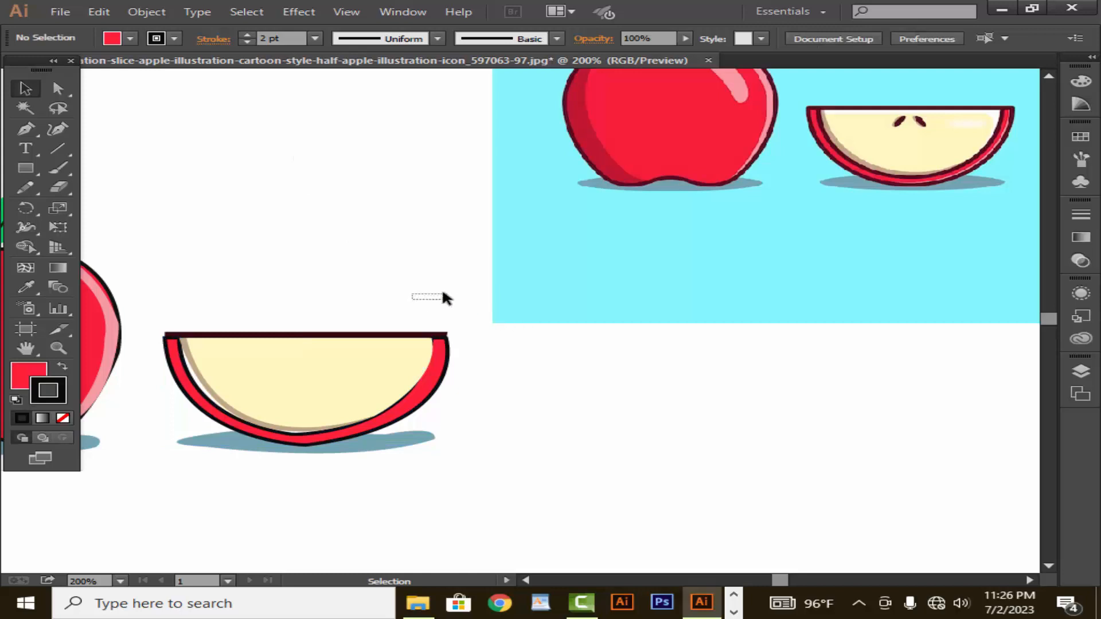
pyautogui.moveTo(442, 292); pyautogui.dragTo(538, 294)
pyautogui.press('z')
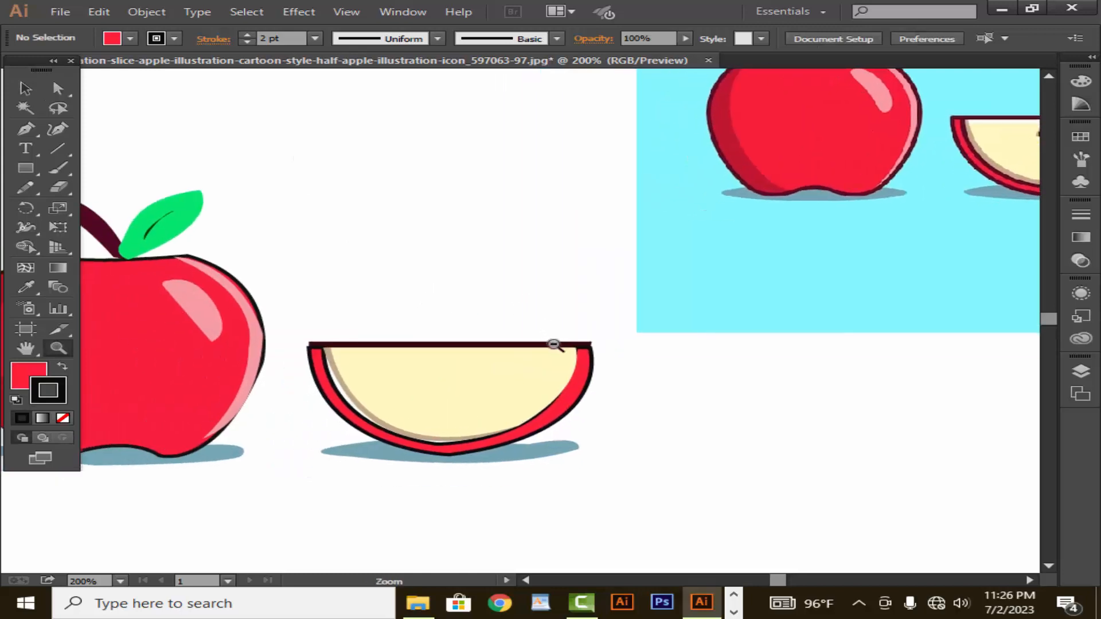
pyautogui.keyDown('alt'); pyautogui.click(552, 343); pyautogui.keyUp('alt')
pyautogui.keyDown('alt'); pyautogui.click(551, 342); pyautogui.keyUp('alt')
pyautogui.moveTo(554, 346); pyautogui.dragTo(591, 375)
pyautogui.click(25, 88)
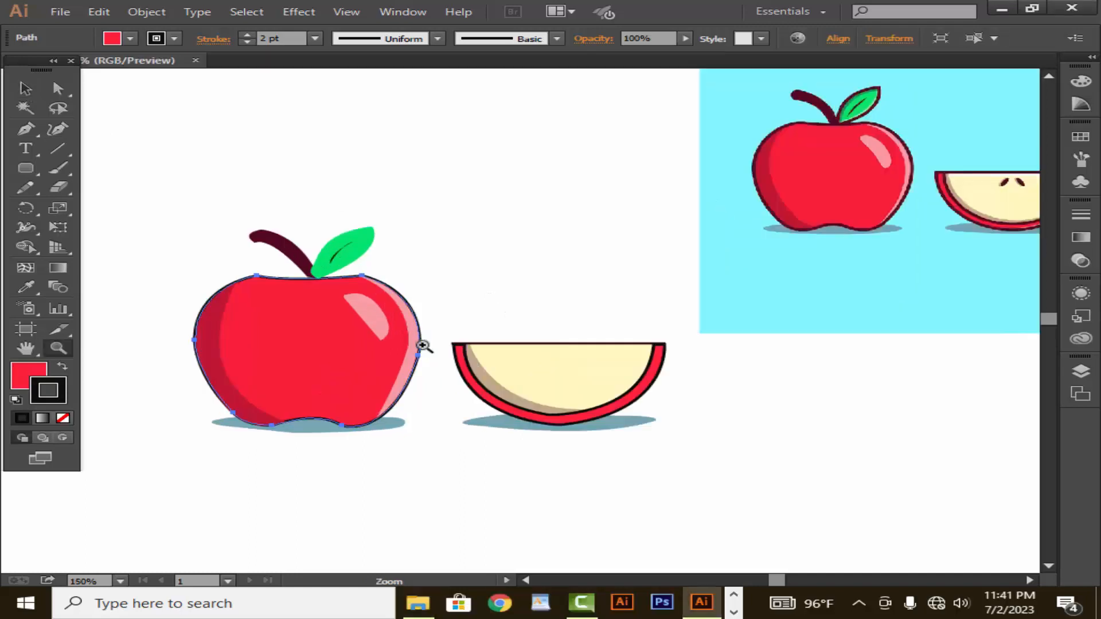
# Adjust the upper anchor's curve handle on the apple's pink edge highlight so the highlight follows the body outline
pyautogui.click(425, 346)
pyautogui.click(493, 336)
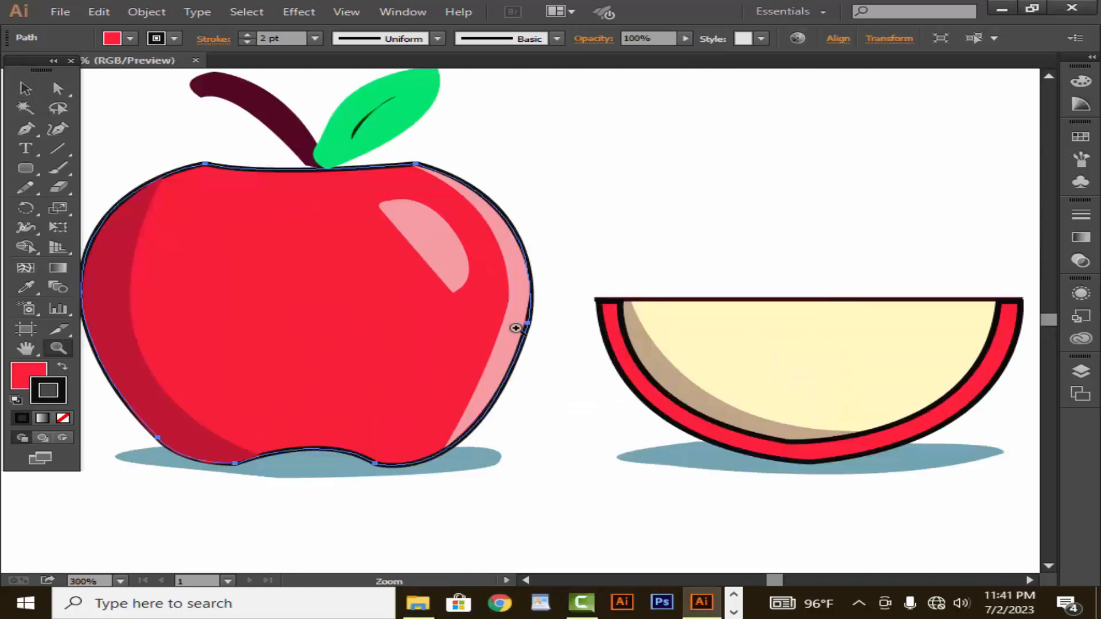
pyautogui.click(518, 320)
pyautogui.click(57, 88)
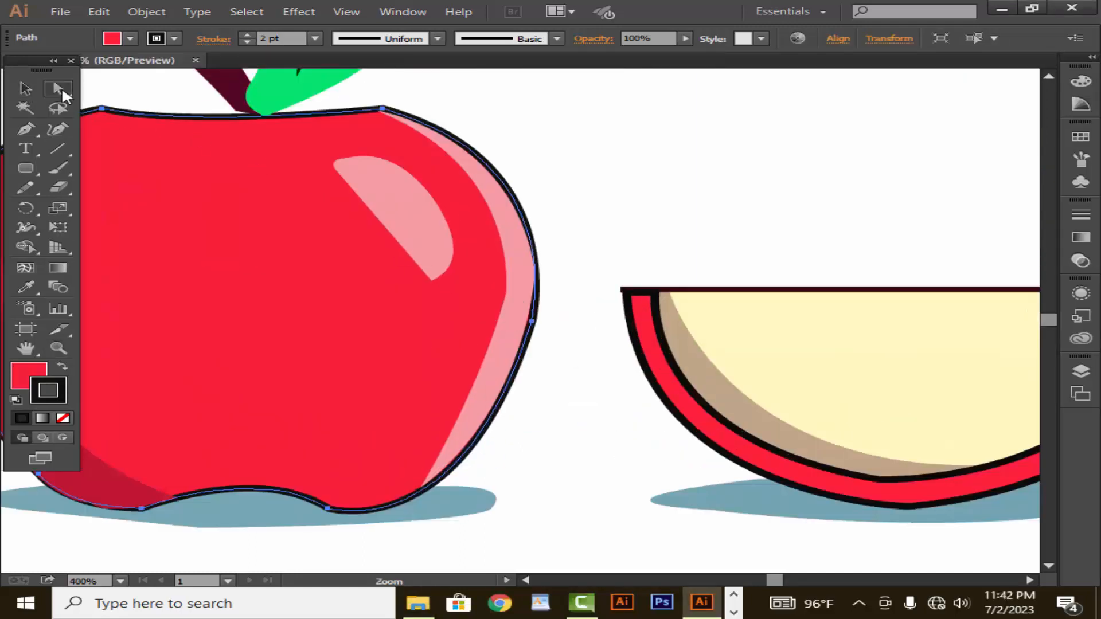
pyautogui.click(521, 248)
pyautogui.click(379, 110)
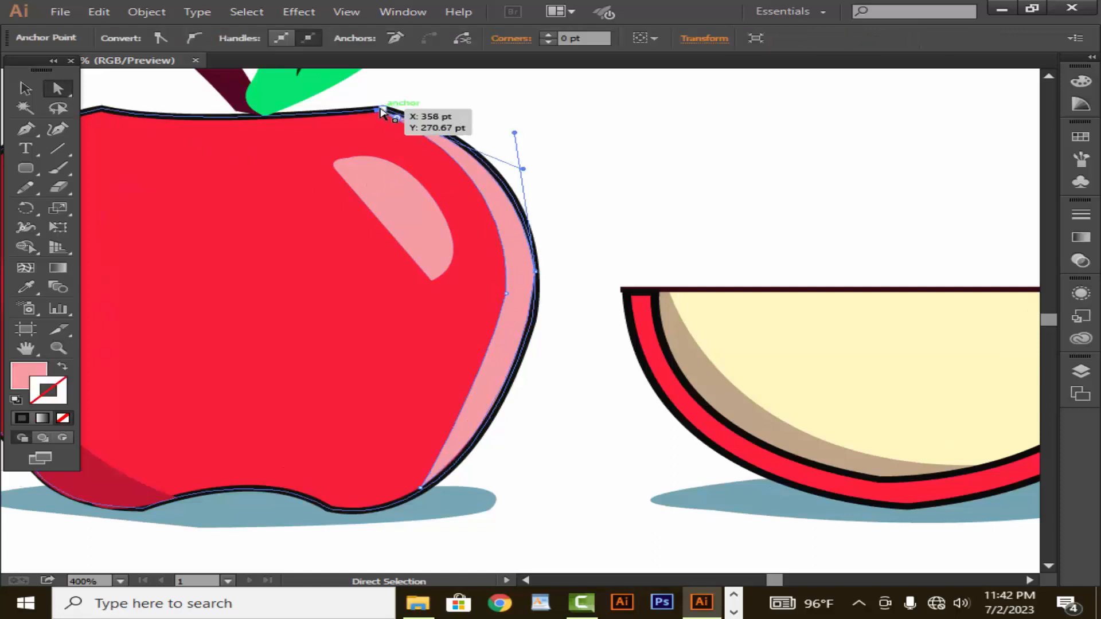
pyautogui.moveTo(523, 173); pyautogui.dragTo(530, 172)
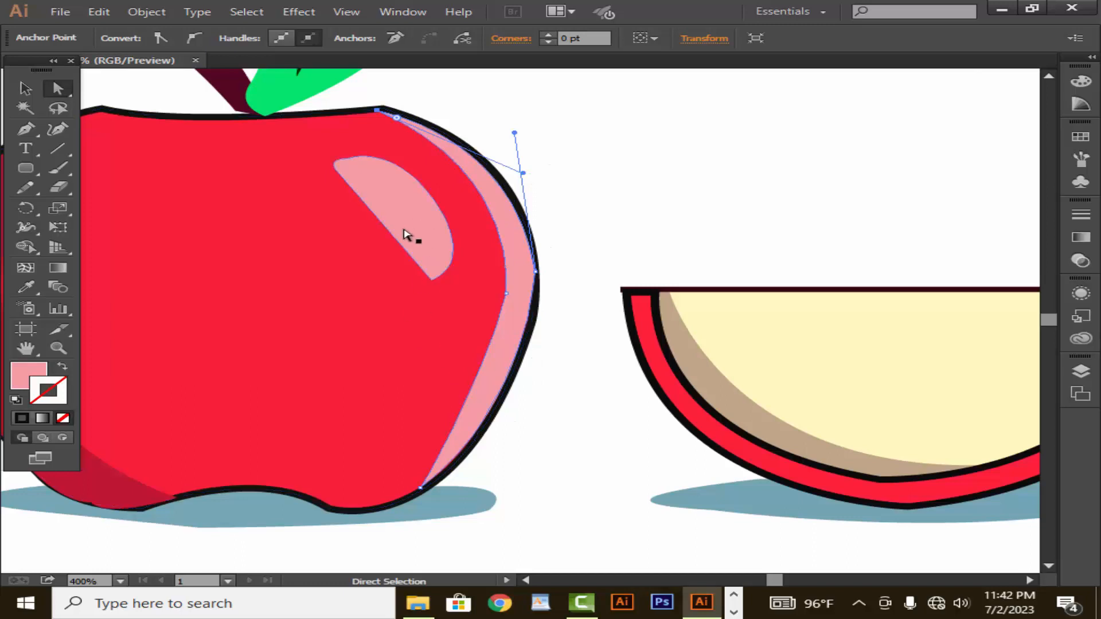
# Bring the apple's dark stem to the front, above the green leaf
pyautogui.moveTo(246, 135); pyautogui.dragTo(277, 268)
pyautogui.click(285, 222)
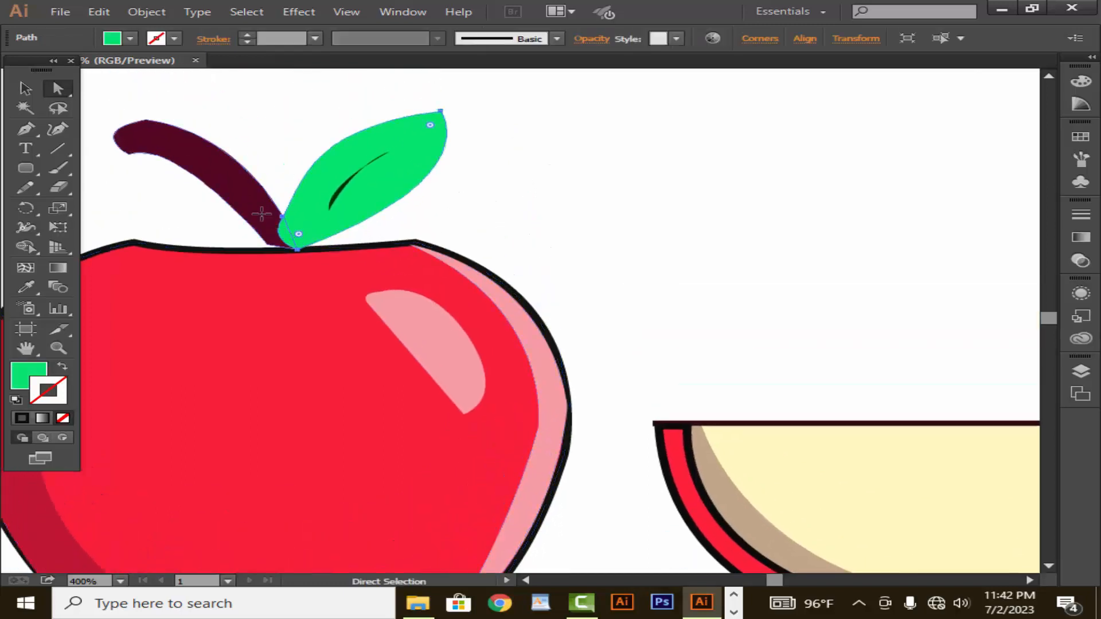
pyautogui.rightClick(262, 214)
pyautogui.moveTo(352, 449)
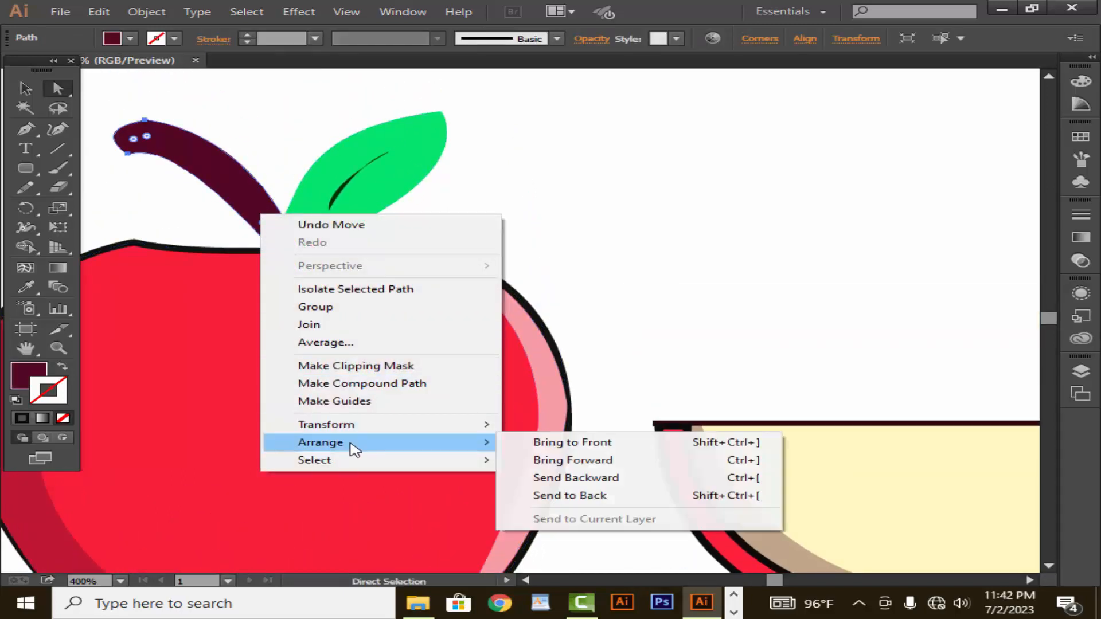
pyautogui.click(552, 444)
pyautogui.moveTo(266, 250); pyautogui.dragTo(265, 251)
pyautogui.click(257, 147)
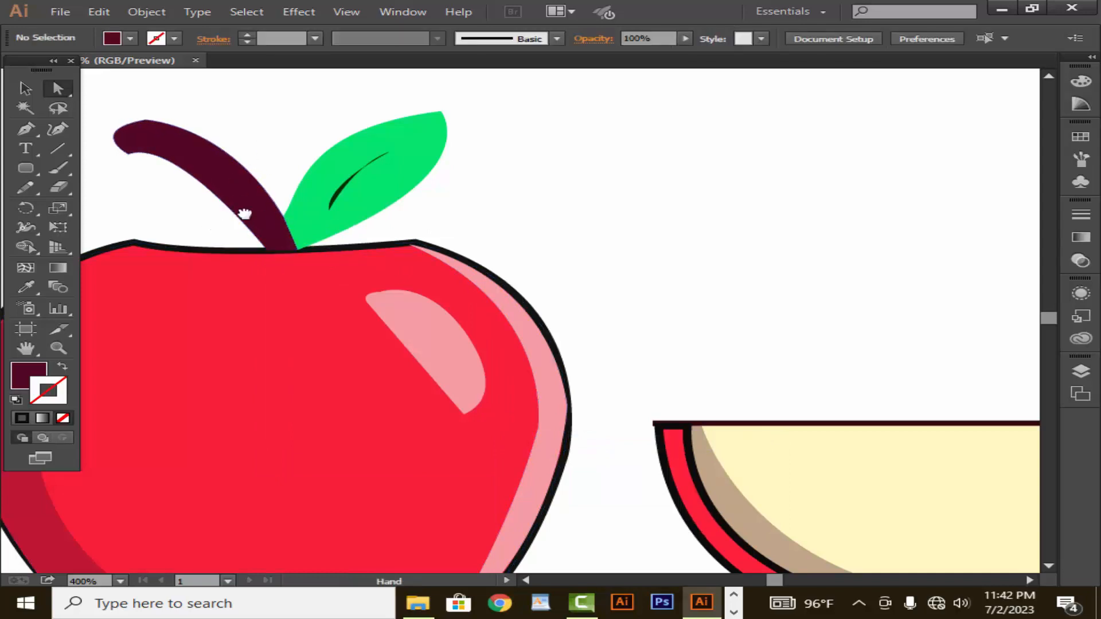
# Adjust the upper-left anchor of the apple's body outline and its curve handle to refine the top dip
pyautogui.moveTo(244, 214); pyautogui.dragTo(392, 148)
pyautogui.moveTo(282, 186); pyautogui.dragTo(286, 182)
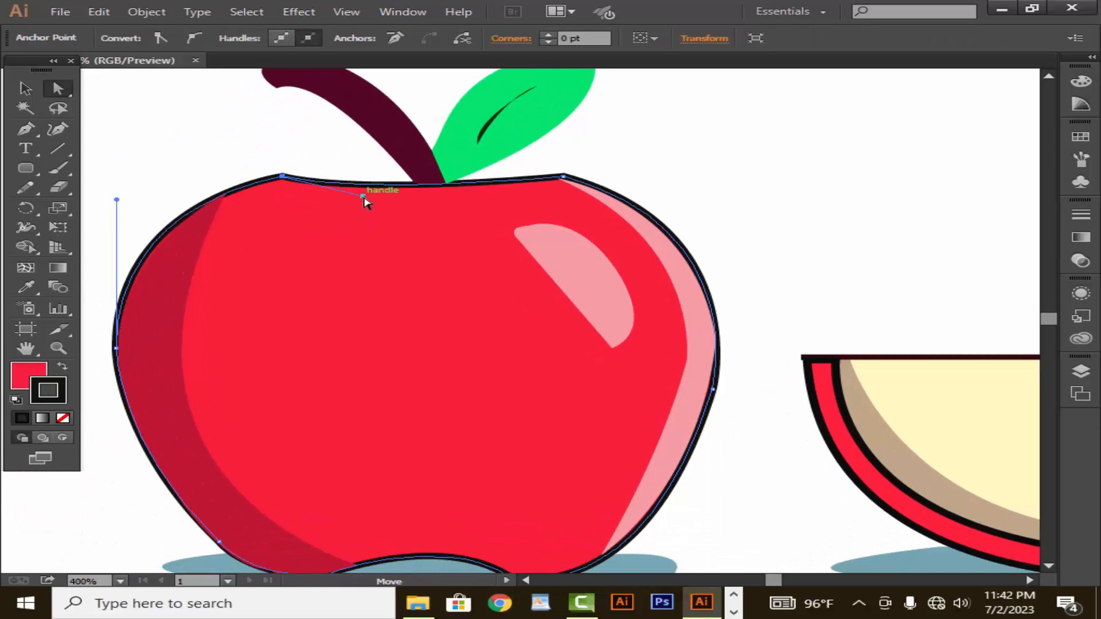
pyautogui.moveTo(363, 197); pyautogui.dragTo(358, 200)
pyautogui.click(345, 152)
# Adjust the outer curve handle of the apple's dark red shading so it follows the body outline
pyautogui.moveTo(330, 244)
pyautogui.mouseDown()
pyautogui.moveTo(395, 222)
pyautogui.moveTo(432, 186)
pyautogui.mouseUp()
pyautogui.click(369, 471)
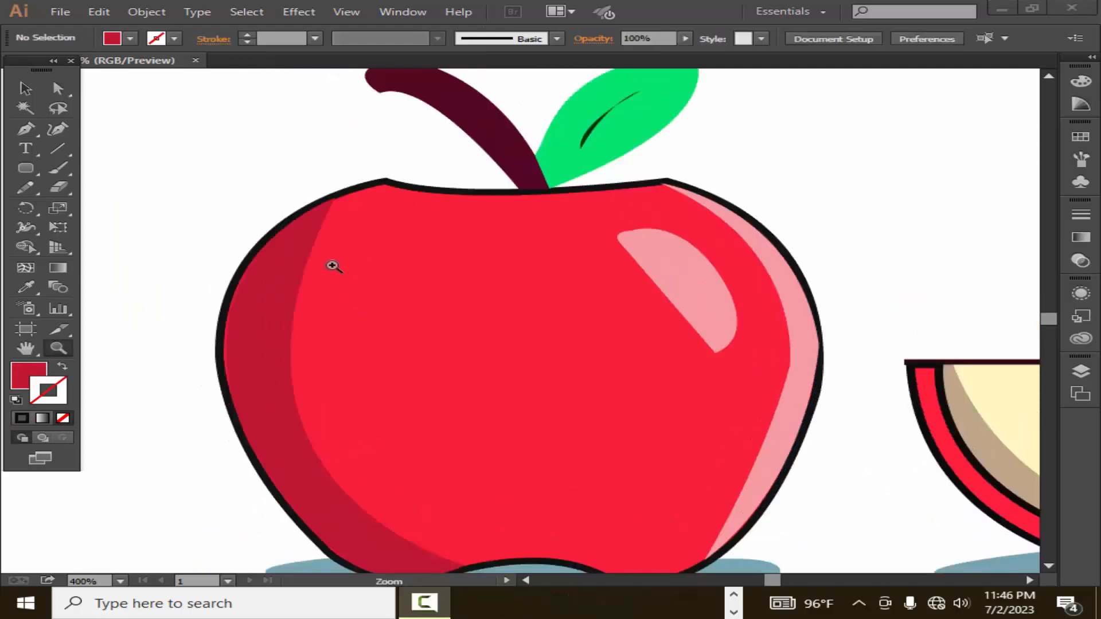
pyautogui.press('a')
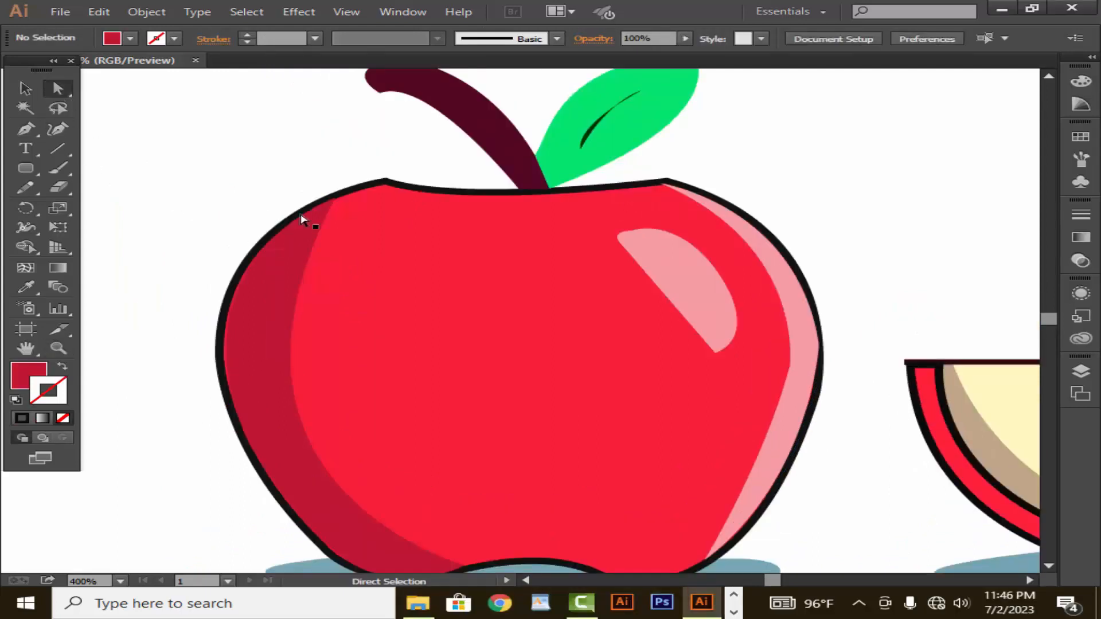
pyautogui.click(334, 199)
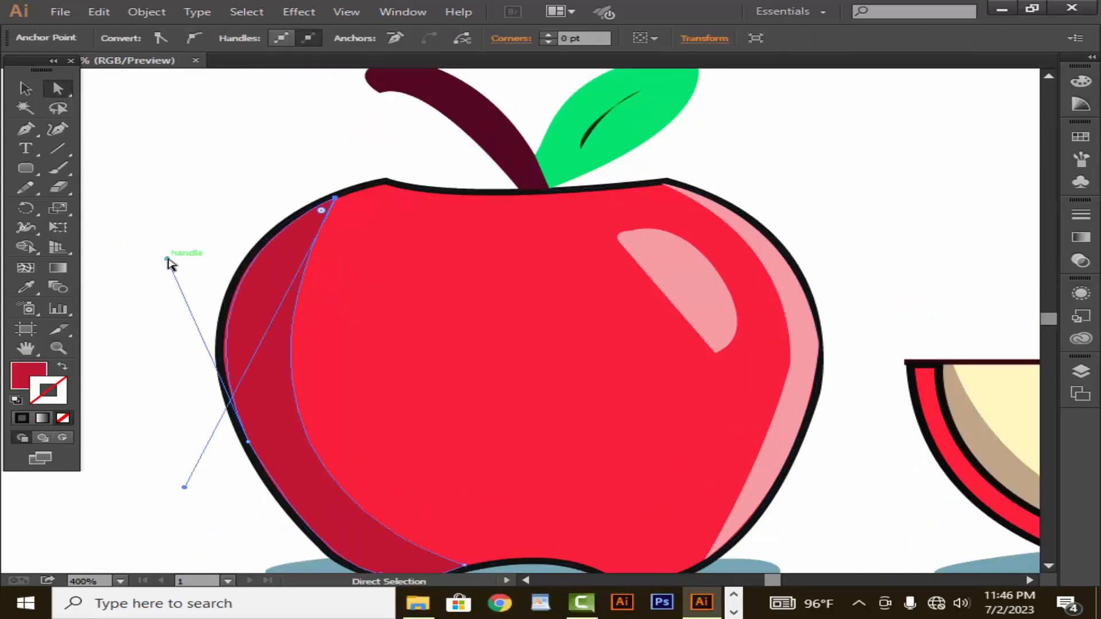
pyautogui.moveTo(167, 259)
pyautogui.mouseDown()
pyautogui.moveTo(155, 247)
pyautogui.moveTo(165, 246)
pyautogui.moveTo(162, 263)
pyautogui.mouseUp()
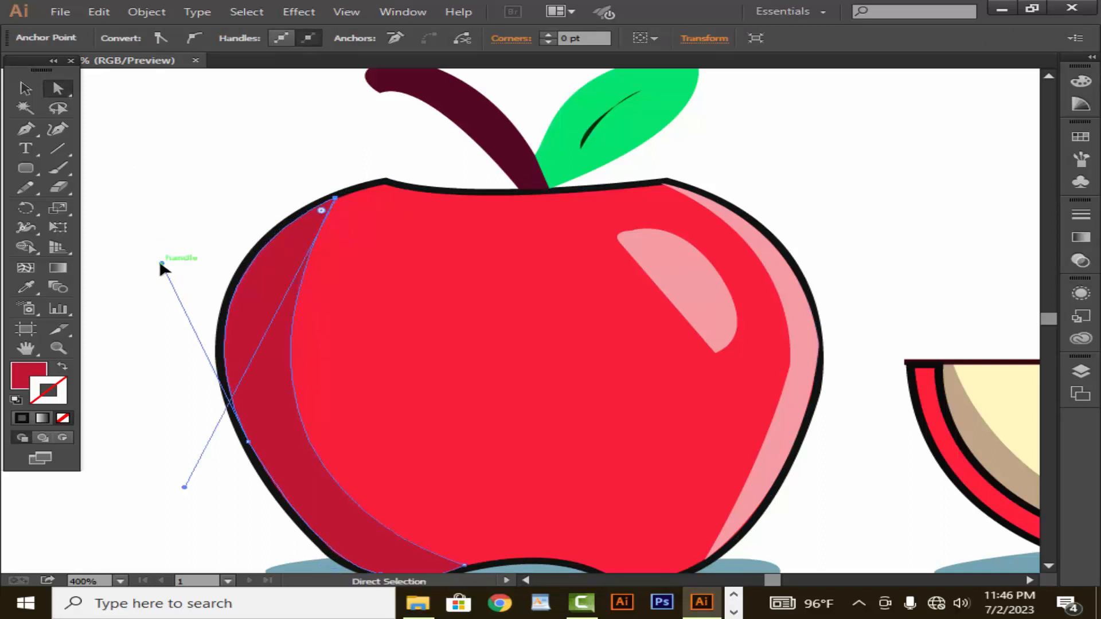
pyautogui.click(152, 376)
# Reshape the blue ground shadow under the apple by adjusting its lower anchors and curve handles
pyautogui.moveTo(543, 528); pyautogui.dragTo(525, 459)
pyautogui.click(482, 542)
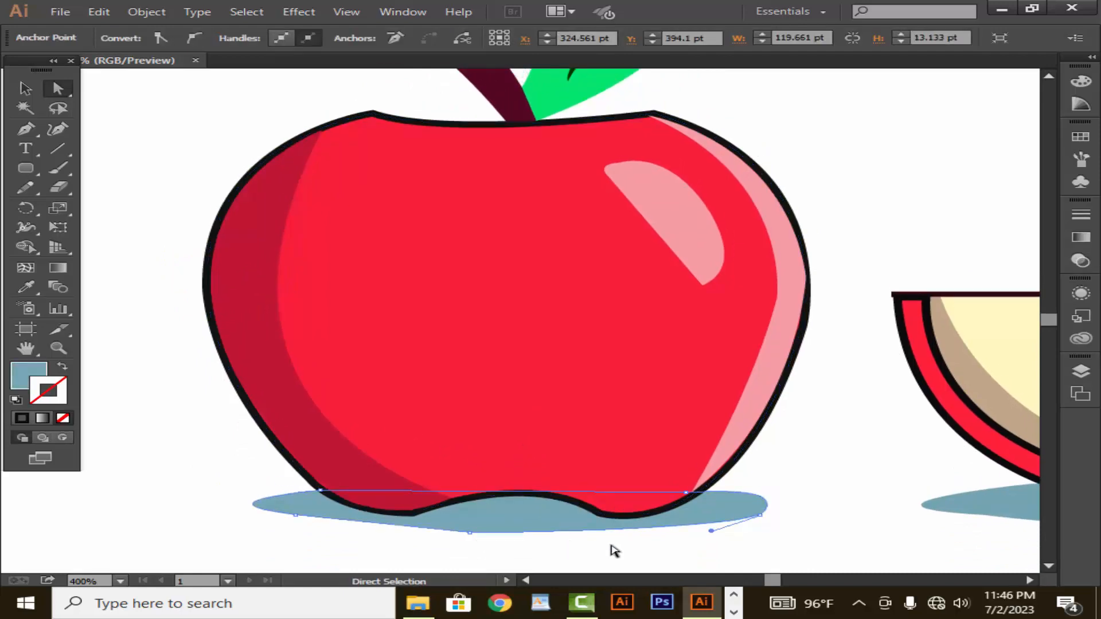
pyautogui.click(471, 534)
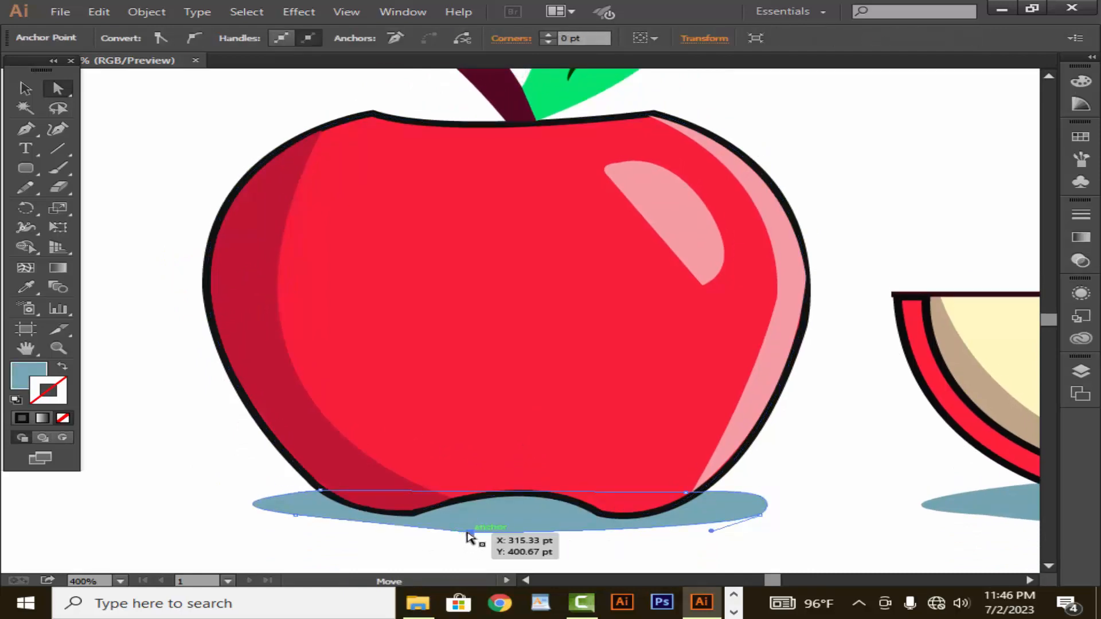
pyautogui.moveTo(296, 519); pyautogui.dragTo(180, 491)
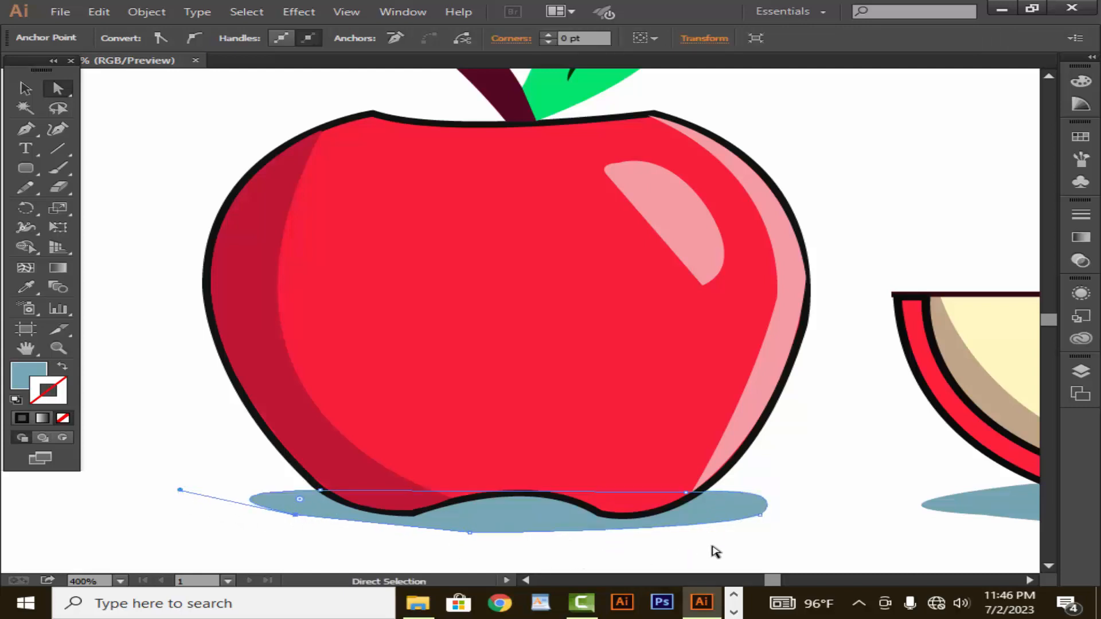
pyautogui.click(761, 515)
pyautogui.moveTo(710, 531); pyautogui.dragTo(713, 536)
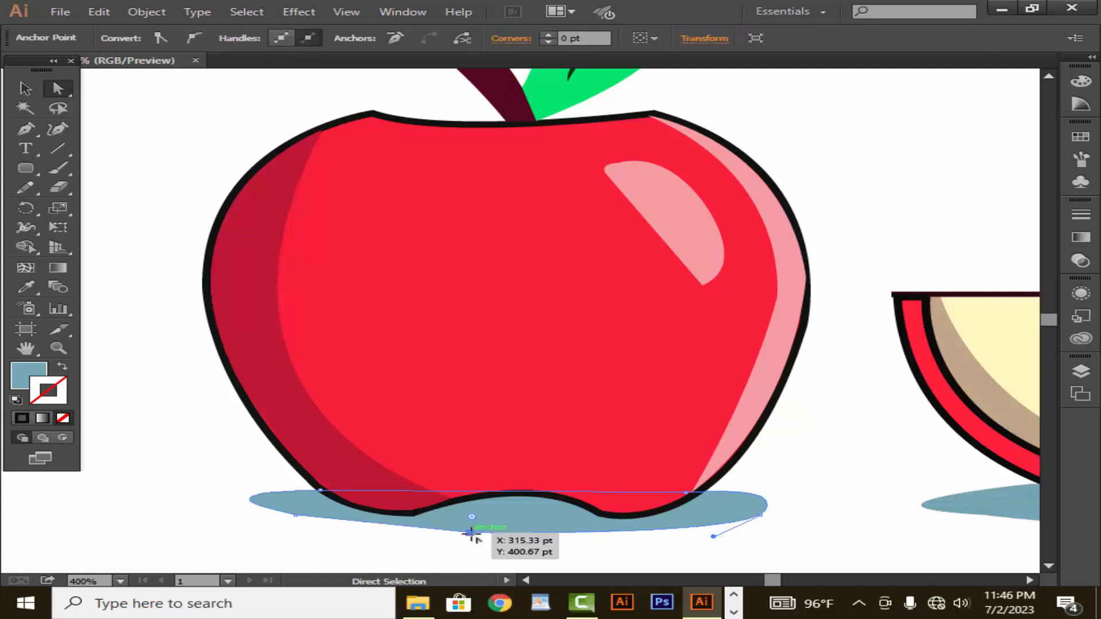
pyautogui.moveTo(472, 535); pyautogui.dragTo(457, 537)
pyautogui.click(596, 545)
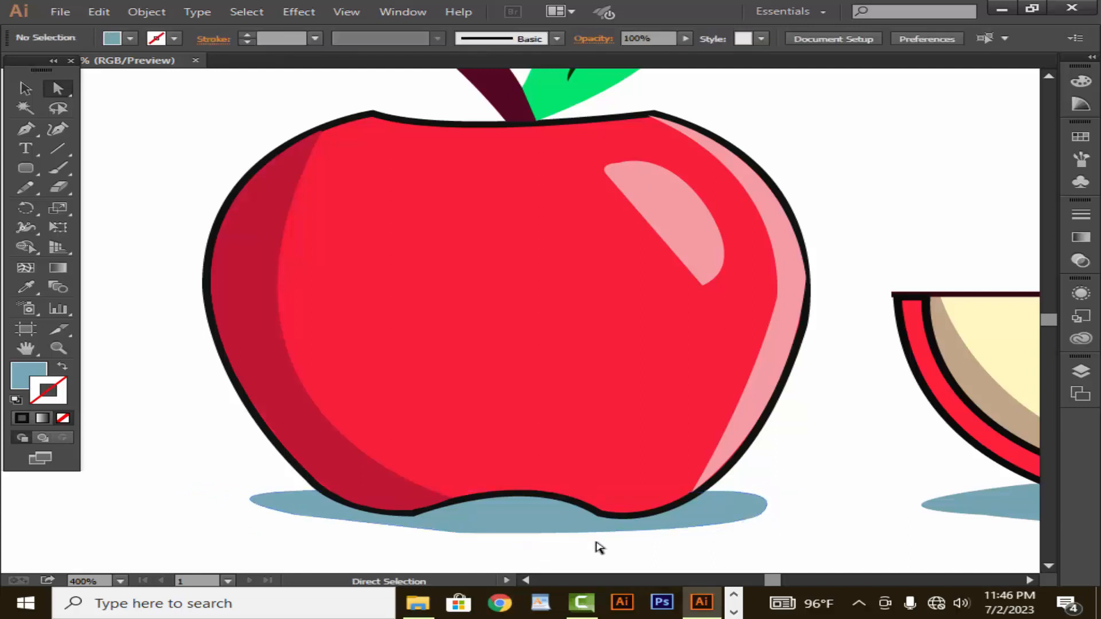
# Outline the green leaf with a 2 pt black stroke
pyautogui.press('space')
pyautogui.moveTo(712, 357); pyautogui.dragTo(697, 532)
pyautogui.press('space')
pyautogui.moveTo(576, 371); pyautogui.dragTo(623, 507)
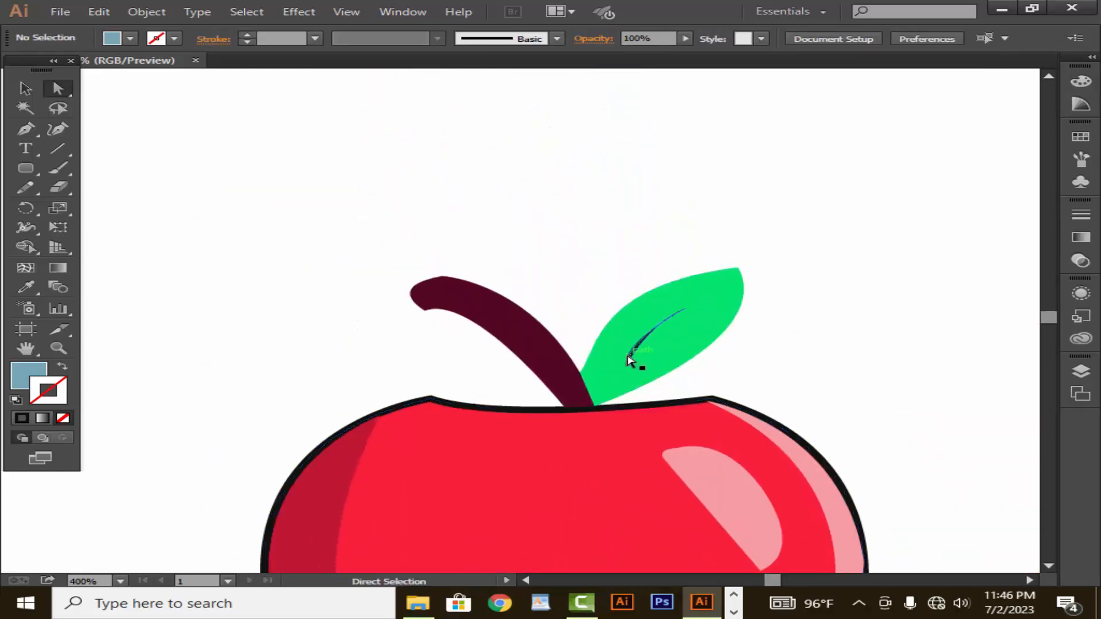
pyautogui.click(662, 351)
pyautogui.click(249, 33)
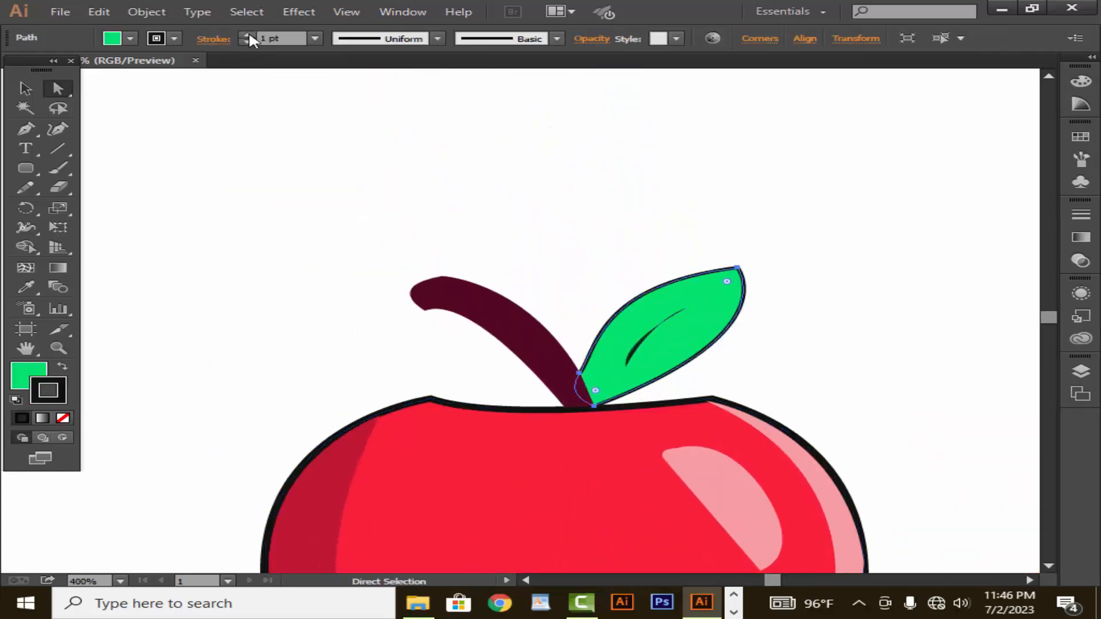
pyautogui.click(249, 33)
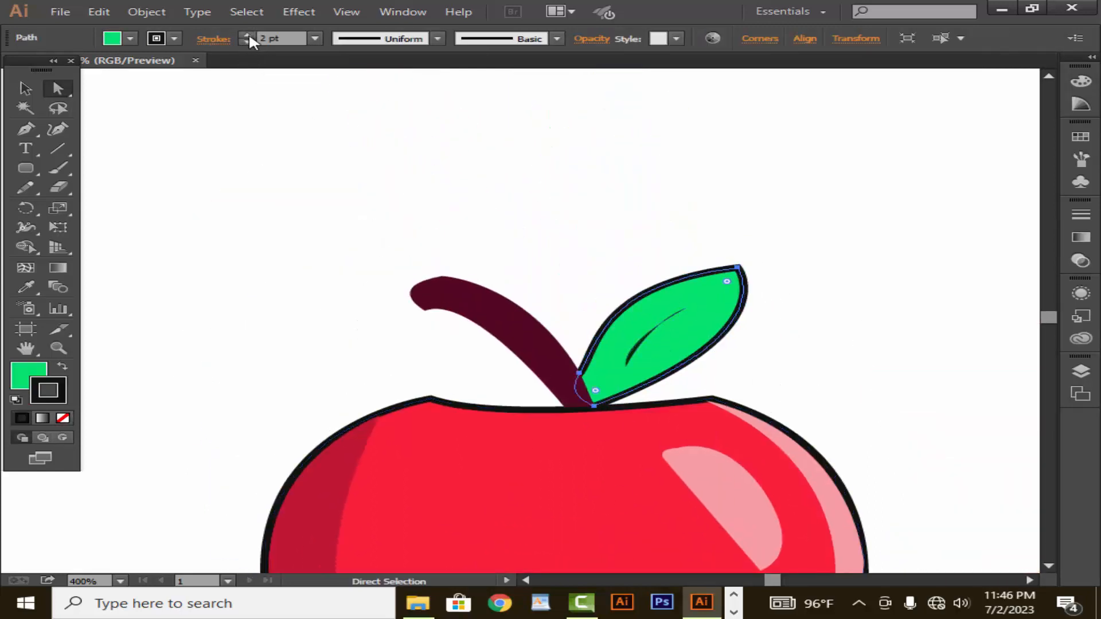
pyautogui.click(25, 88)
pyautogui.click(542, 300)
# Add a 2 pt black stroke to the dark vein inside the leaf
pyautogui.click(641, 347)
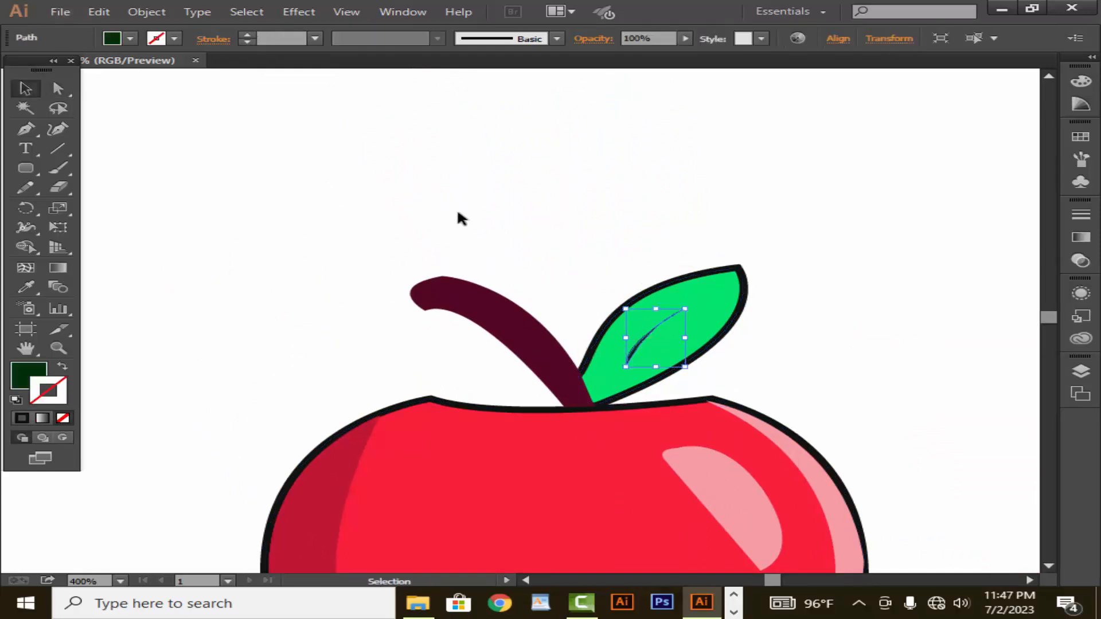
pyautogui.click(249, 35)
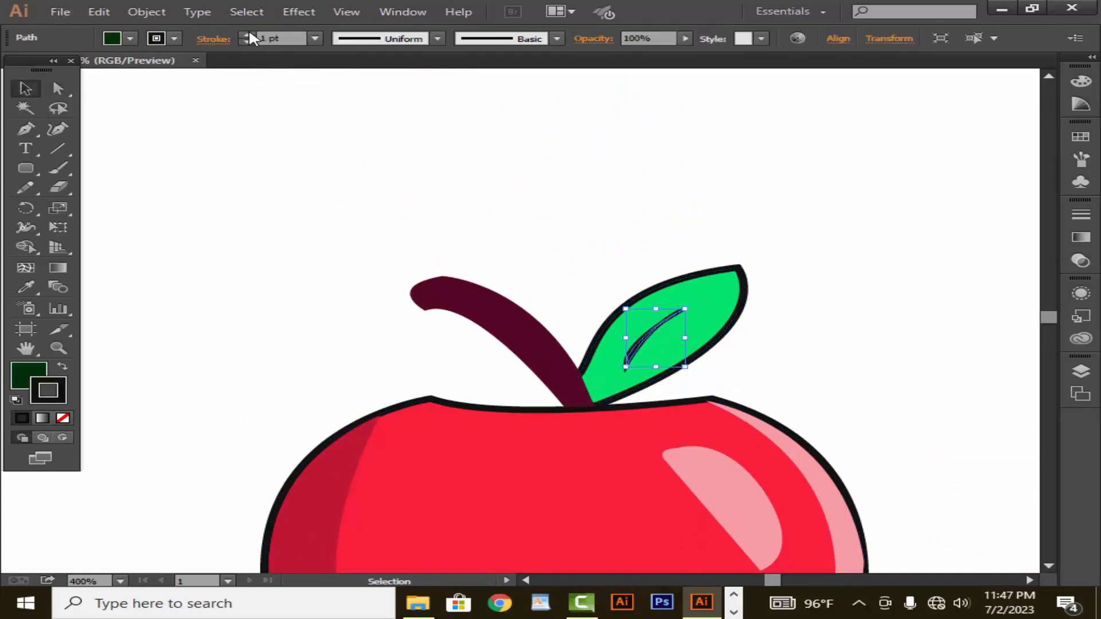
pyautogui.click(249, 35)
pyautogui.click(379, 342)
# Draw a small curved seed with the Pen tool near the middle of the slice's upper edge
pyautogui.press('z')
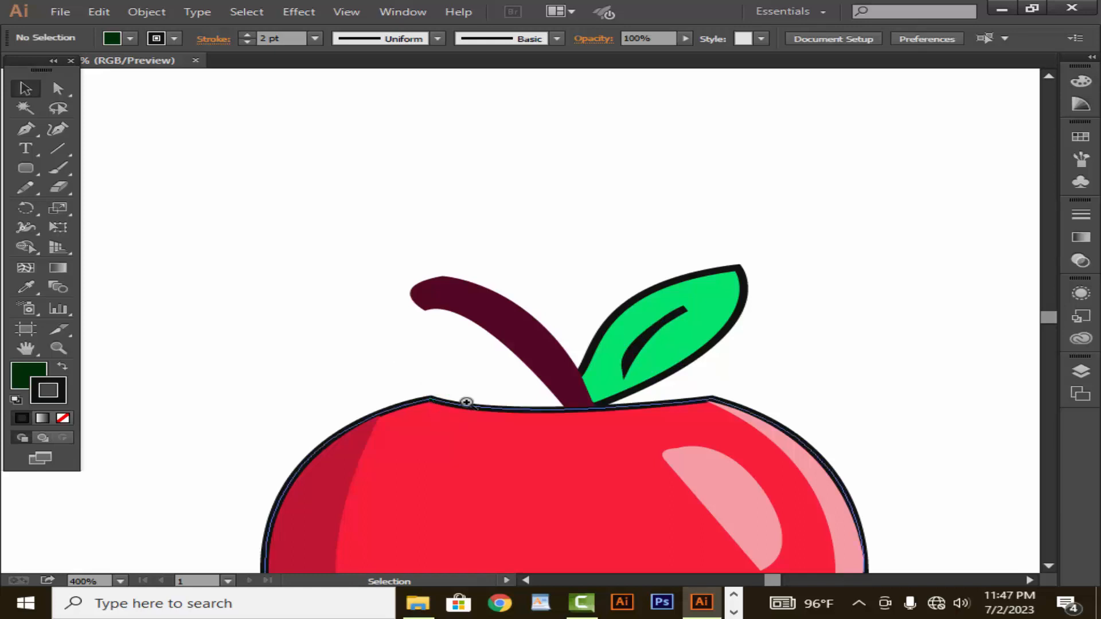
pyautogui.keyDown('alt'); pyautogui.click(509, 372); pyautogui.keyUp('alt')
pyautogui.keyDown('alt'); pyautogui.click(509, 372); pyautogui.keyUp('alt')
pyautogui.keyDown('alt'); pyautogui.click(510, 372); pyautogui.keyUp('alt')
pyautogui.keyDown('alt'); pyautogui.click(509, 372); pyautogui.keyUp('alt')
pyautogui.keyDown('alt'); pyautogui.click(510, 372); pyautogui.keyUp('alt')
pyautogui.moveTo(581, 344); pyautogui.dragTo(412, 392)
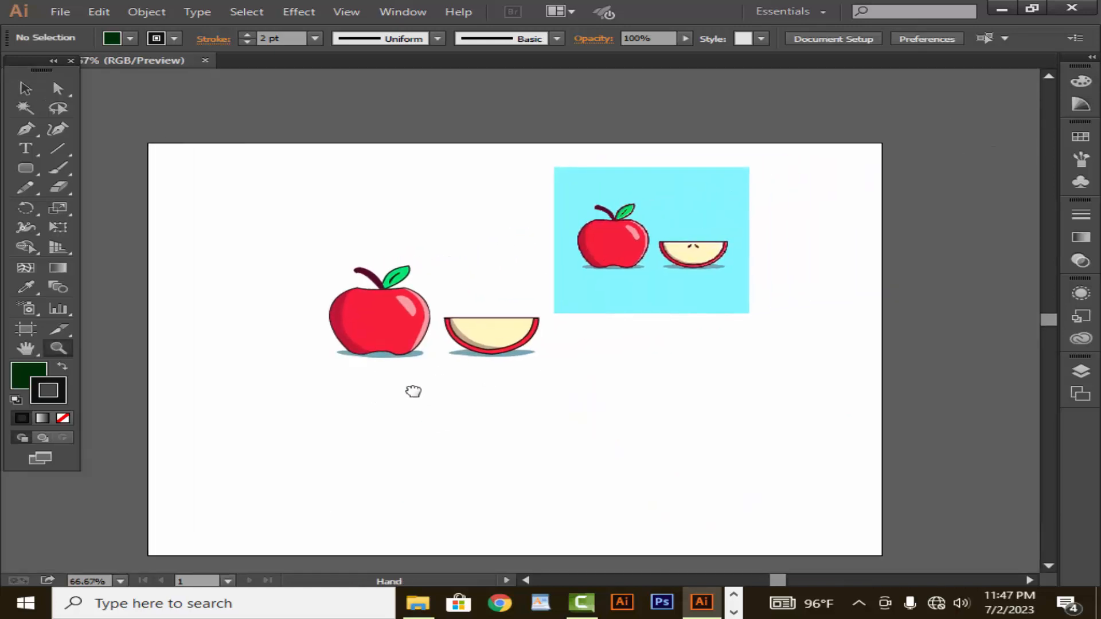
pyautogui.click(495, 342)
pyautogui.moveTo(475, 345); pyautogui.dragTo(425, 380)
pyautogui.click(482, 335)
pyautogui.moveTo(487, 343); pyautogui.dragTo(439, 387)
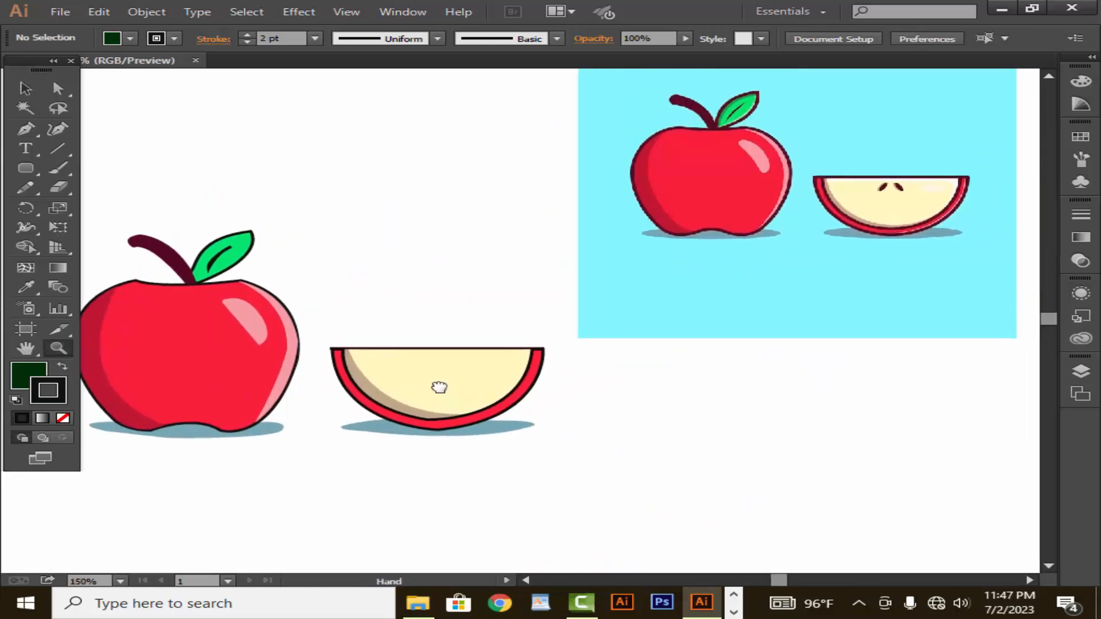
pyautogui.click(24, 87)
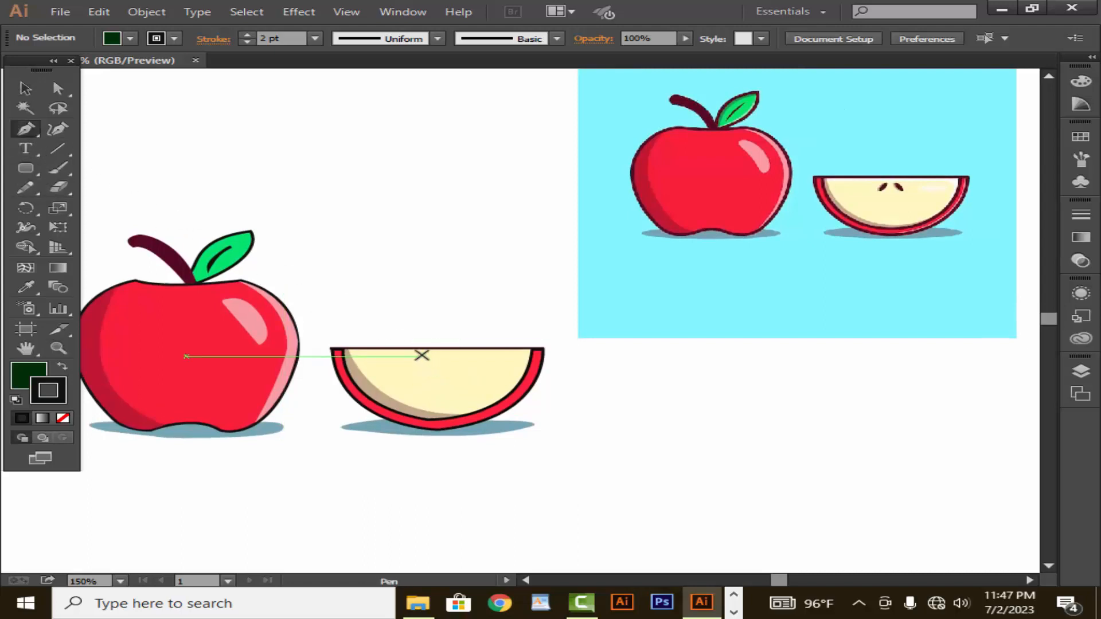
pyautogui.moveTo(421, 356); pyautogui.dragTo(409, 365)
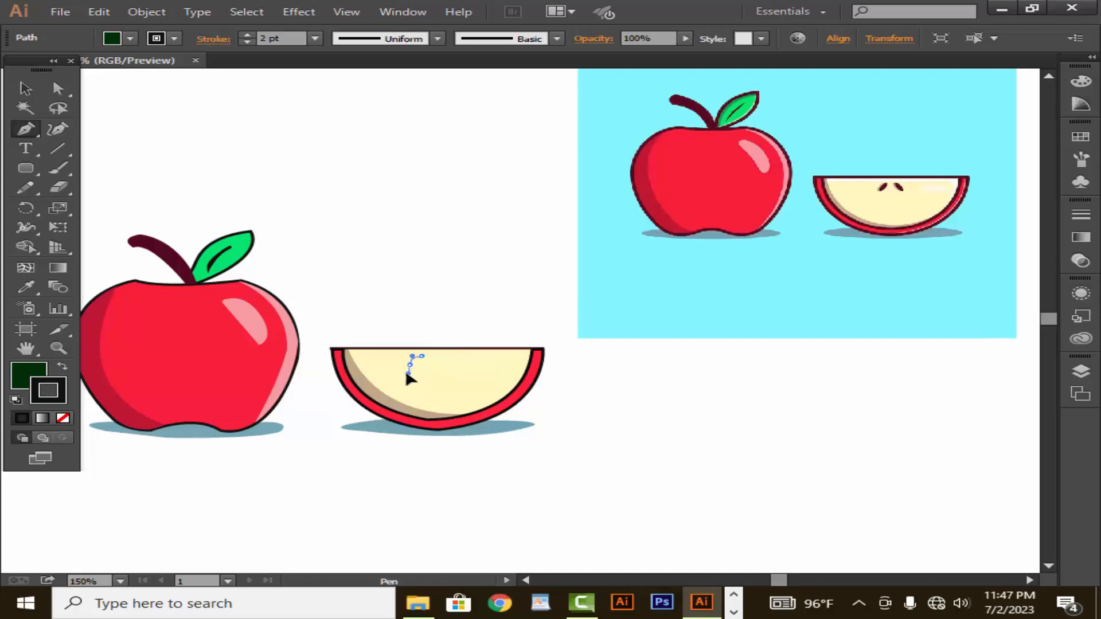
pyautogui.click(410, 364)
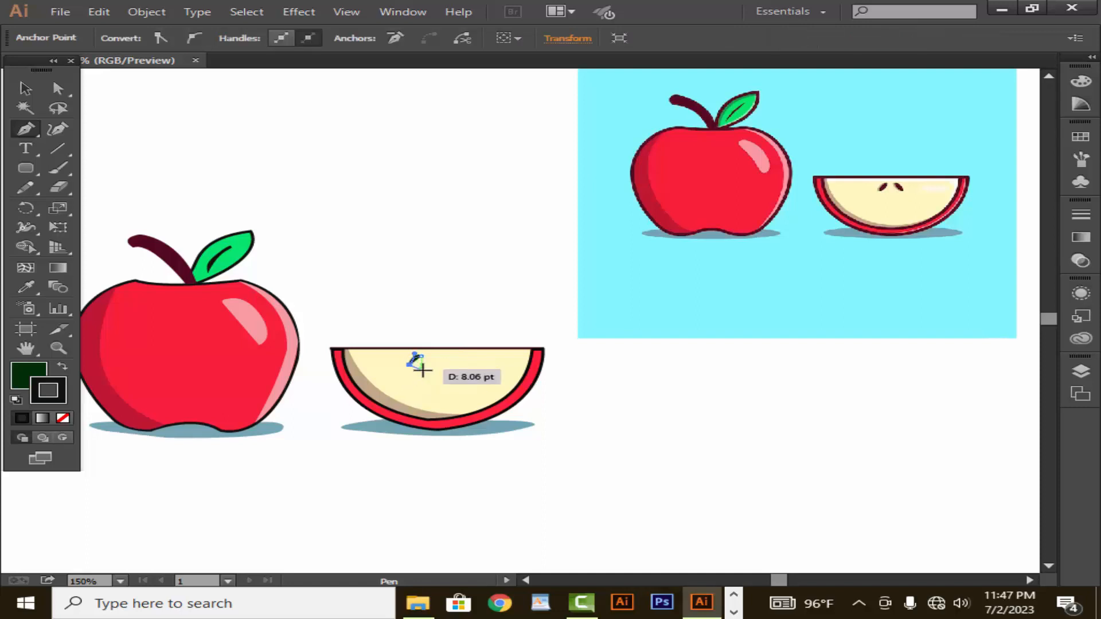
pyautogui.moveTo(421, 356); pyautogui.dragTo(424, 350)
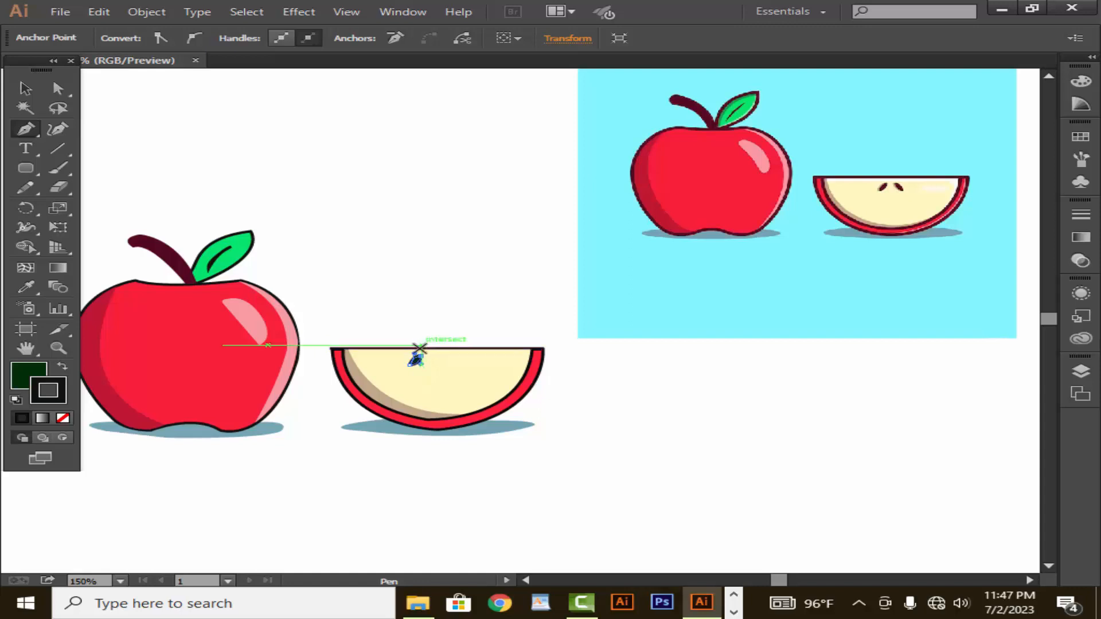
# Fill the seed with the dark brown sampled from the reference slice's seed
pyautogui.click(25, 287)
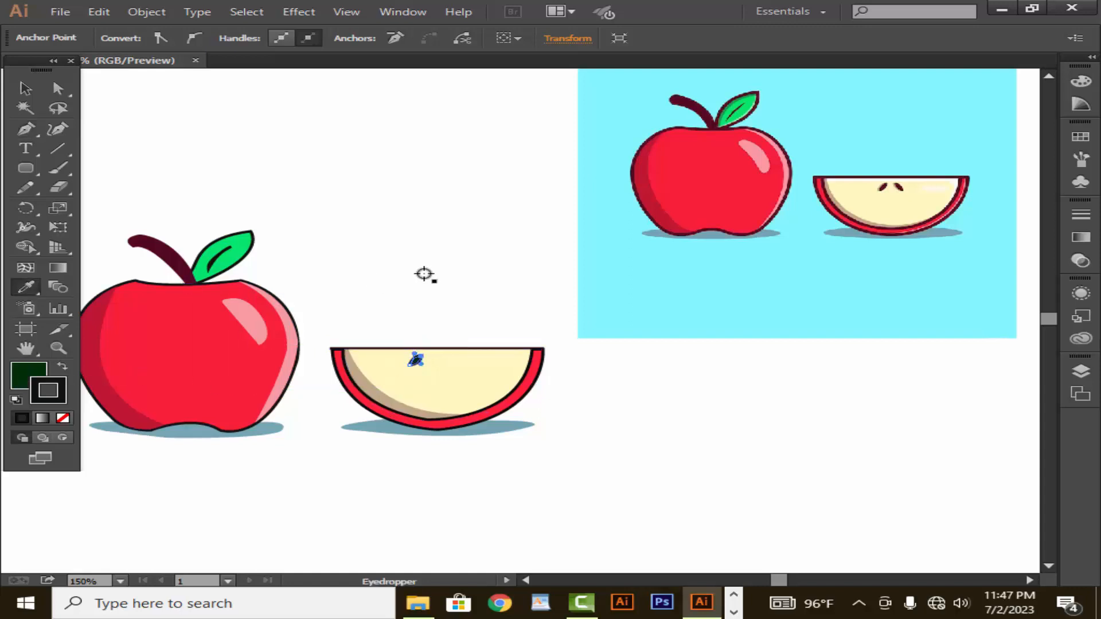
pyautogui.click(883, 187)
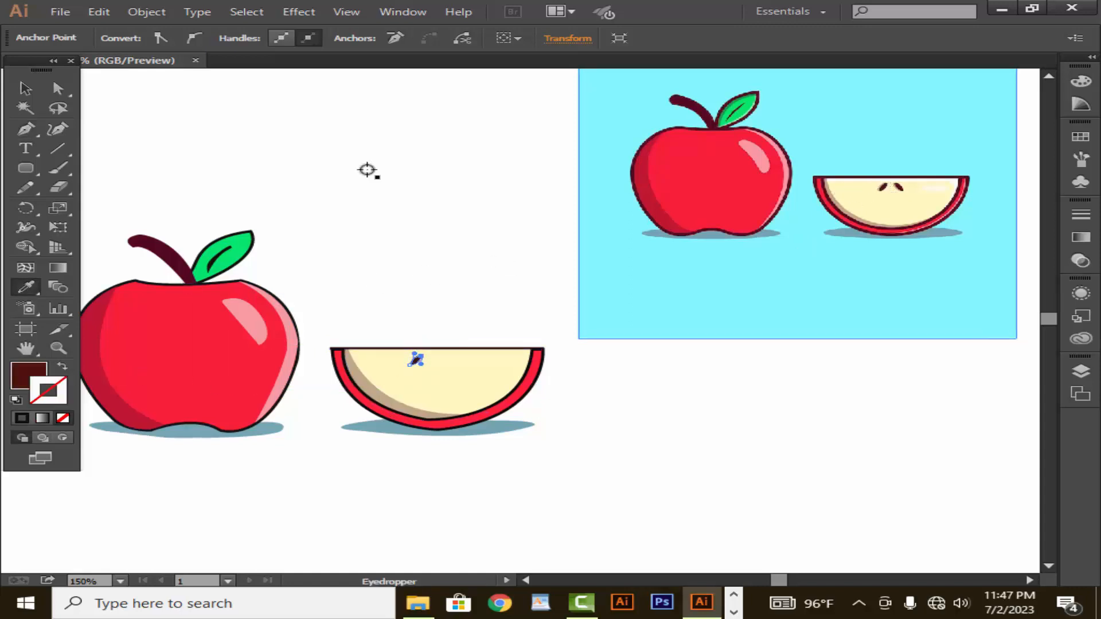
pyautogui.click(25, 88)
pyautogui.click(181, 125)
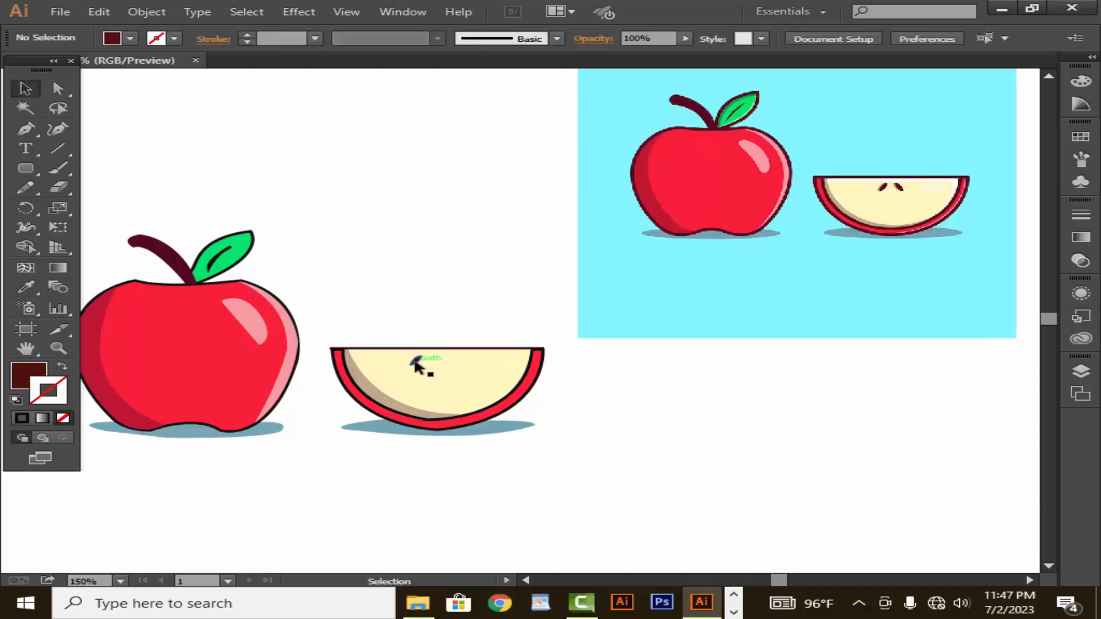
# Duplicate the seed as a mirrored copy and place the two seeds side by side on the slice
pyautogui.moveTo(423, 363)
pyautogui.mouseDown()
pyautogui.moveTo(450, 358)
pyautogui.moveTo(444, 345)
pyautogui.moveTo(439, 363)
pyautogui.moveTo(465, 351)
pyautogui.moveTo(457, 339)
pyautogui.moveTo(438, 360)
pyautogui.mouseUp()
pyautogui.click(472, 298)
pyautogui.click(436, 365)
pyautogui.click(446, 340)
pyautogui.click(457, 339)
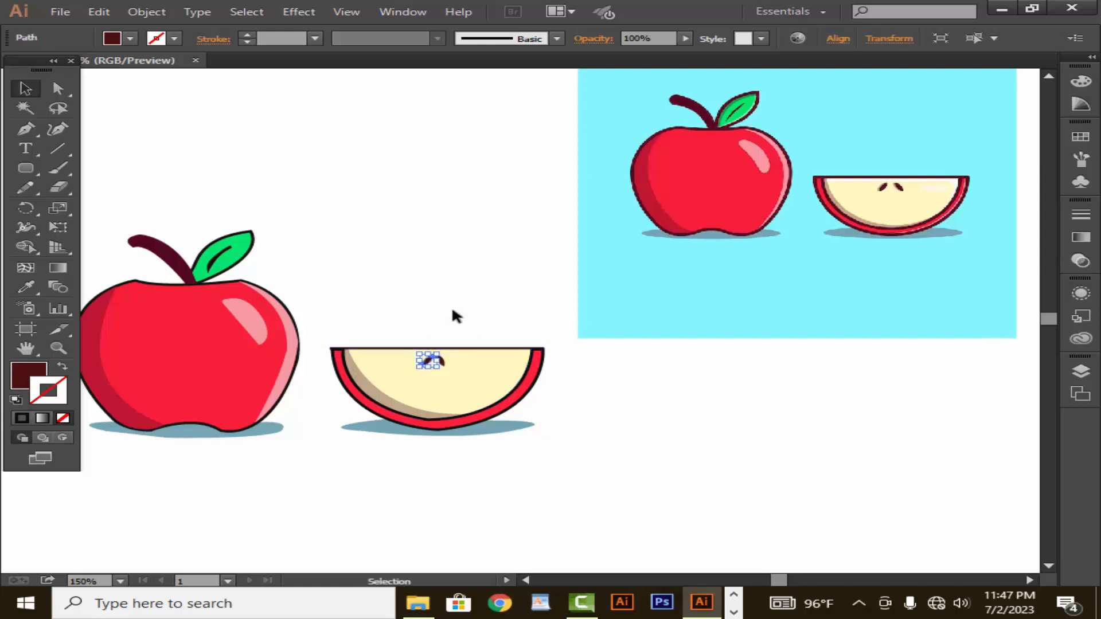
pyautogui.click(453, 306)
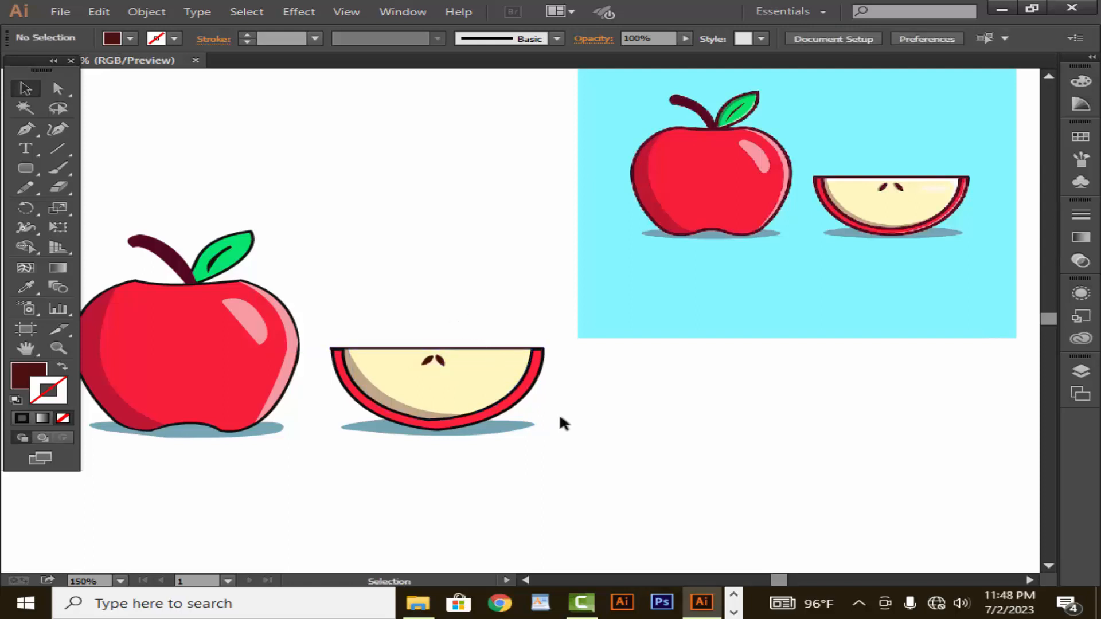
# Group the traced apple and slice artwork
pyautogui.press('z')
pyautogui.keyDown('alt'); pyautogui.click(525, 427); pyautogui.keyUp('alt')
pyautogui.keyDown('alt'); pyautogui.click(525, 426); pyautogui.keyUp('alt')
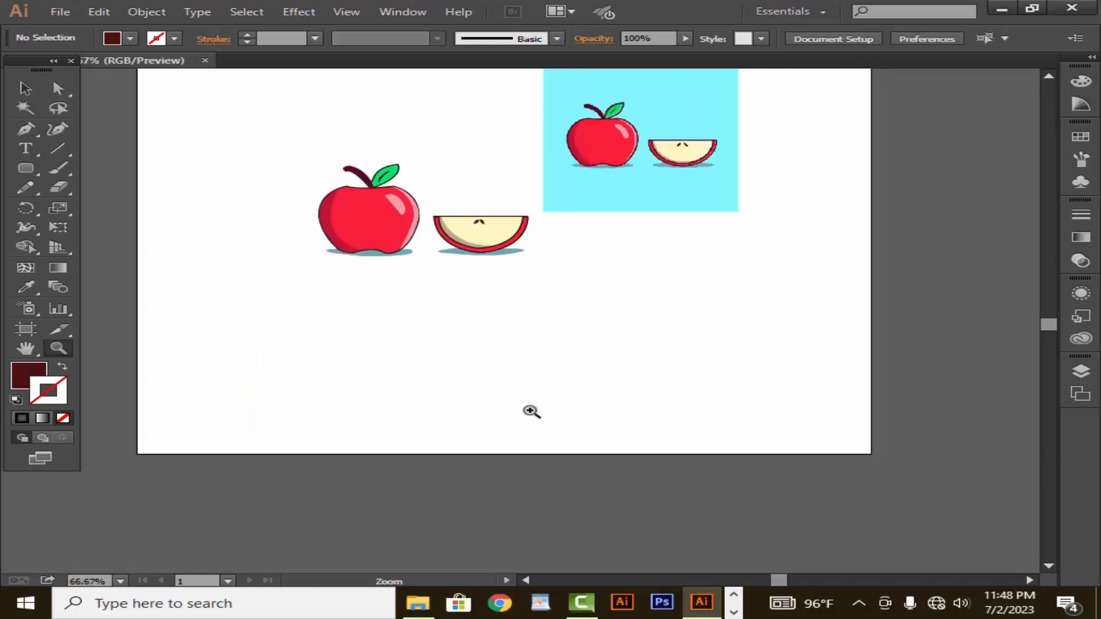
pyautogui.press('space')
pyautogui.moveTo(584, 343); pyautogui.dragTo(583, 433)
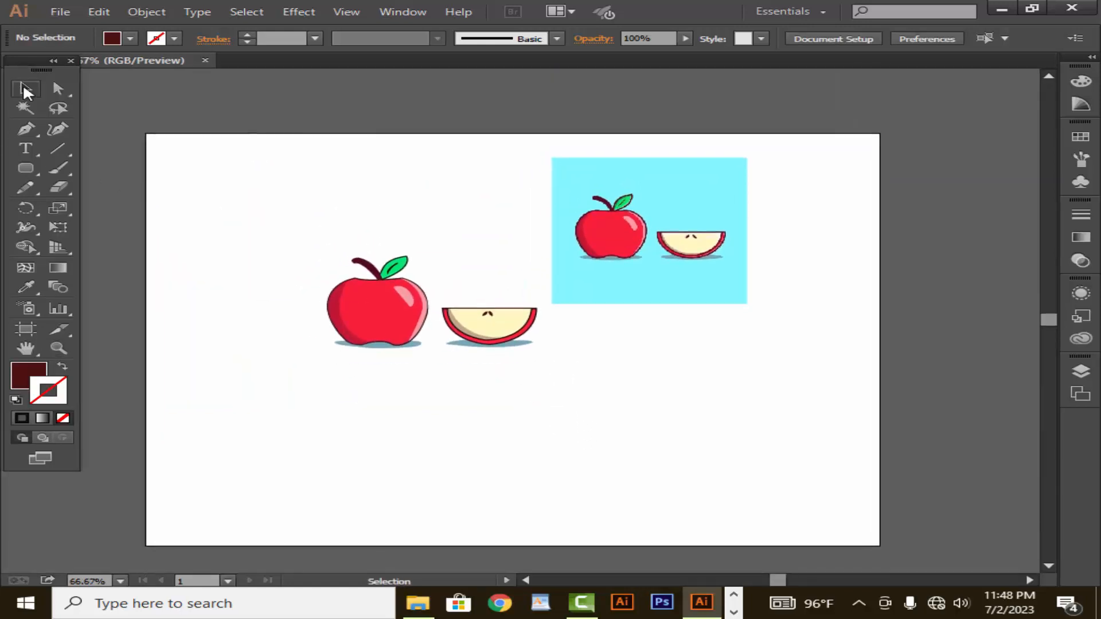
pyautogui.moveTo(23, 170); pyautogui.dragTo(75, 168)
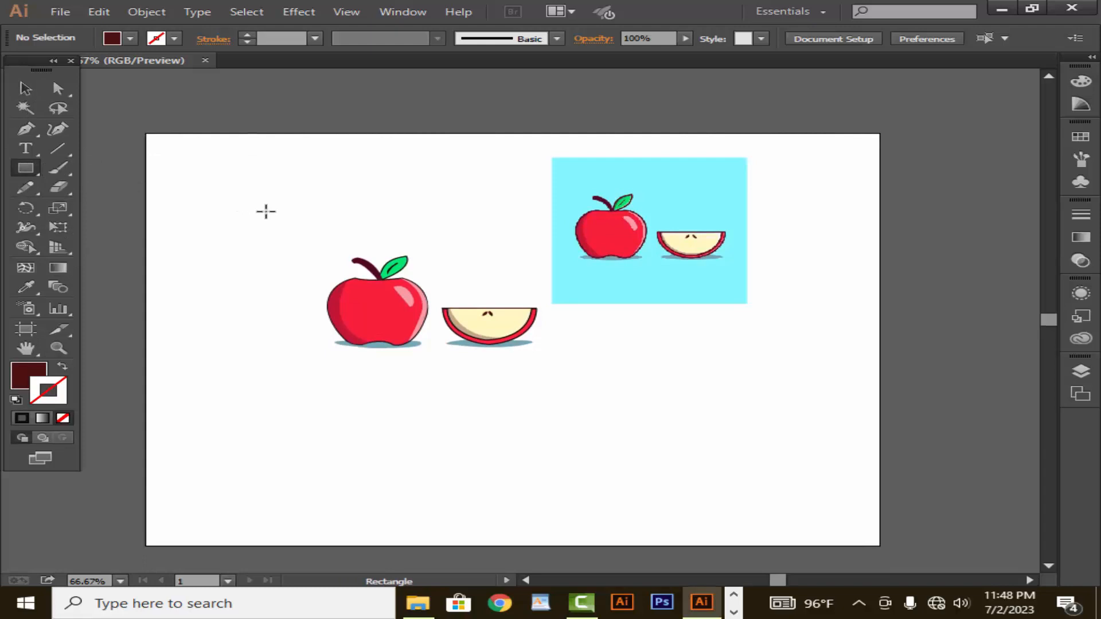
pyautogui.press('v')
pyautogui.moveTo(285, 199); pyautogui.dragTo(535, 357)
pyautogui.rightClick(465, 318)
pyautogui.click(533, 392)
pyautogui.click(423, 386)
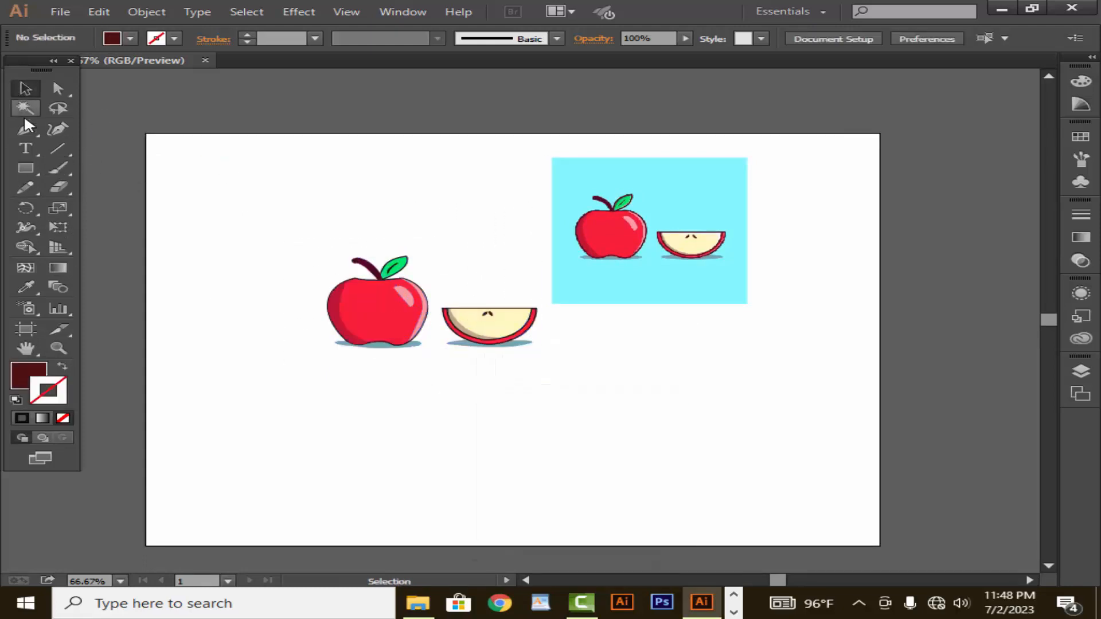
# Draw a background rectangle covering the traced apple and slice
pyautogui.moveTo(28, 167); pyautogui.dragTo(99, 170)
pyautogui.moveTo(292, 221); pyautogui.dragTo(548, 389)
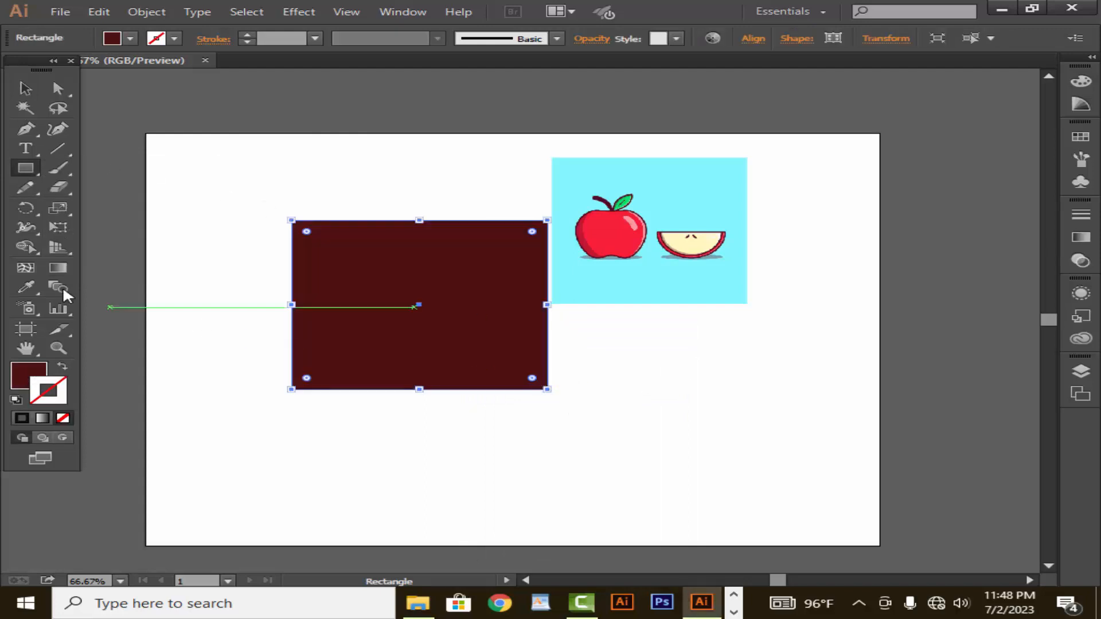
# Fill the background rectangle with the light blue sampled from the reference image and send it behind the apple and slice
pyautogui.click(27, 292)
pyautogui.click(619, 278)
pyautogui.rightClick(482, 313)
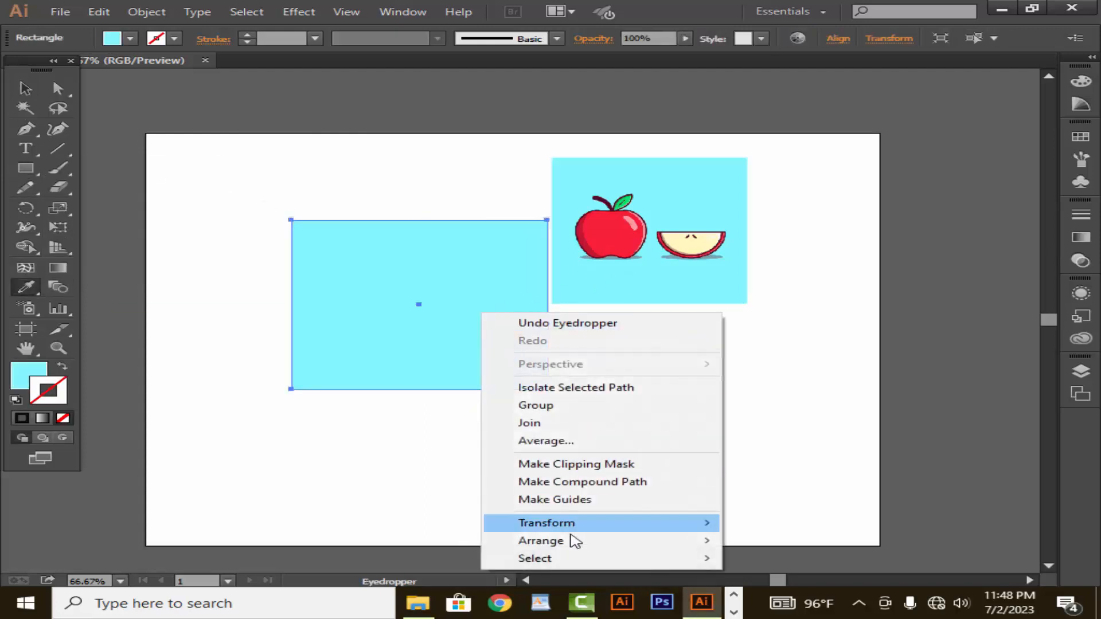
pyautogui.moveTo(716, 544)
pyautogui.click(790, 517)
pyautogui.click(26, 87)
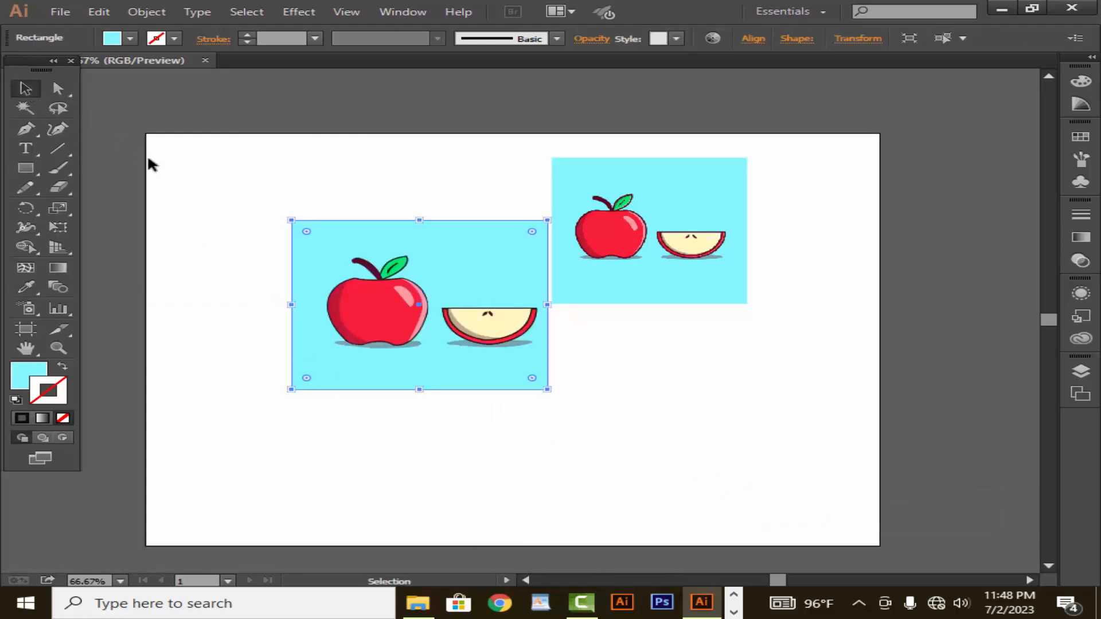
pyautogui.click(212, 262)
# Delete the reference image beside the traced artwork
pyautogui.click(672, 299)
pyautogui.press('Delete')
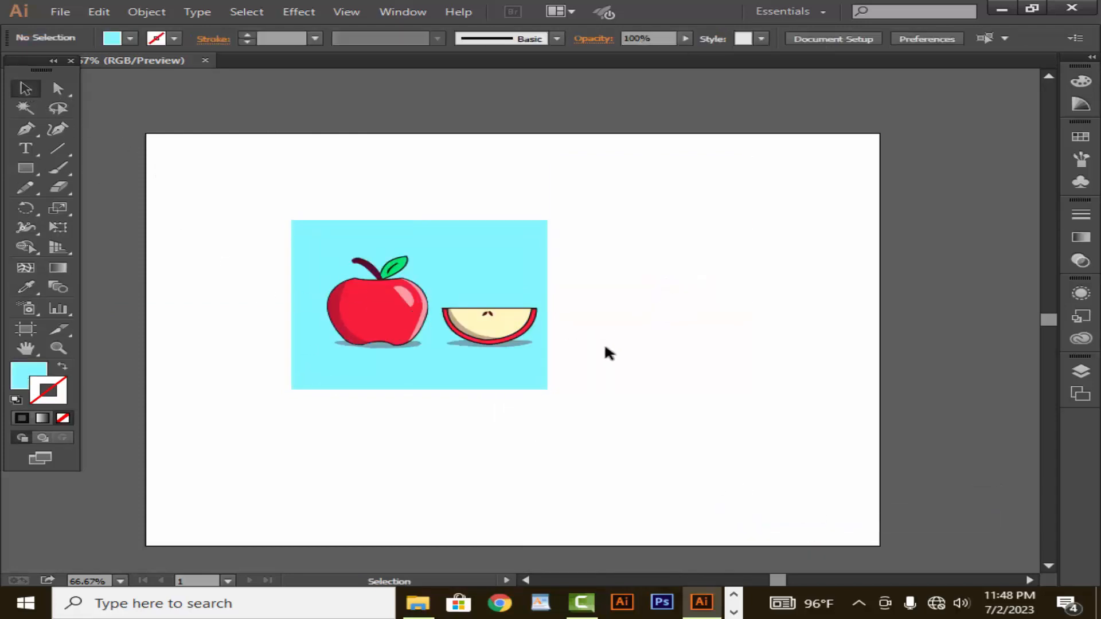
pyautogui.press('z')
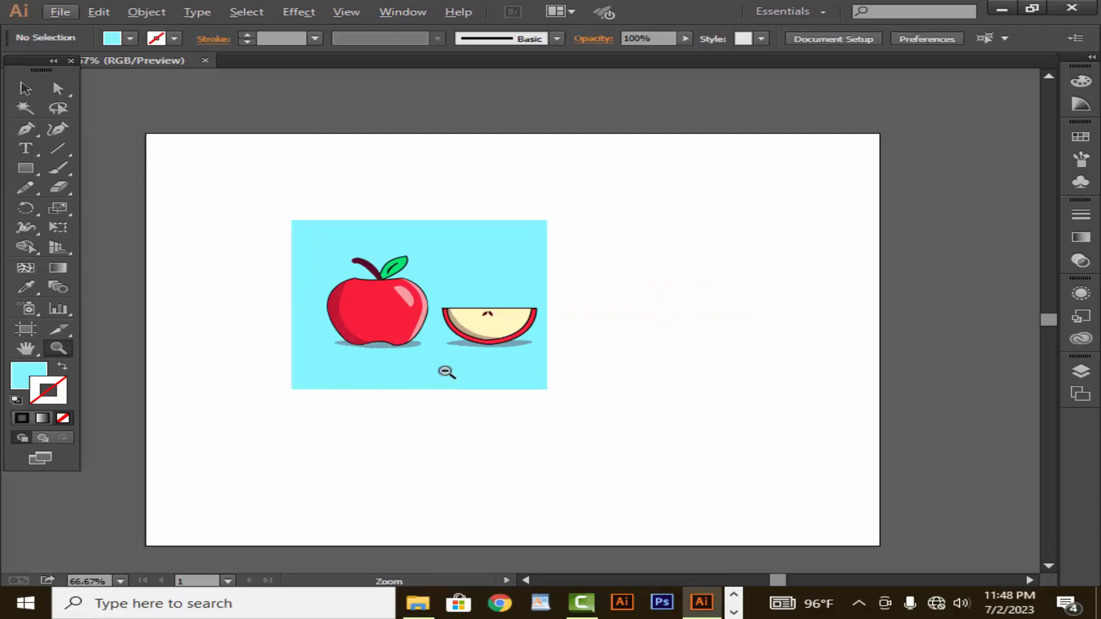
pyautogui.click(447, 373)
pyautogui.click(516, 393)
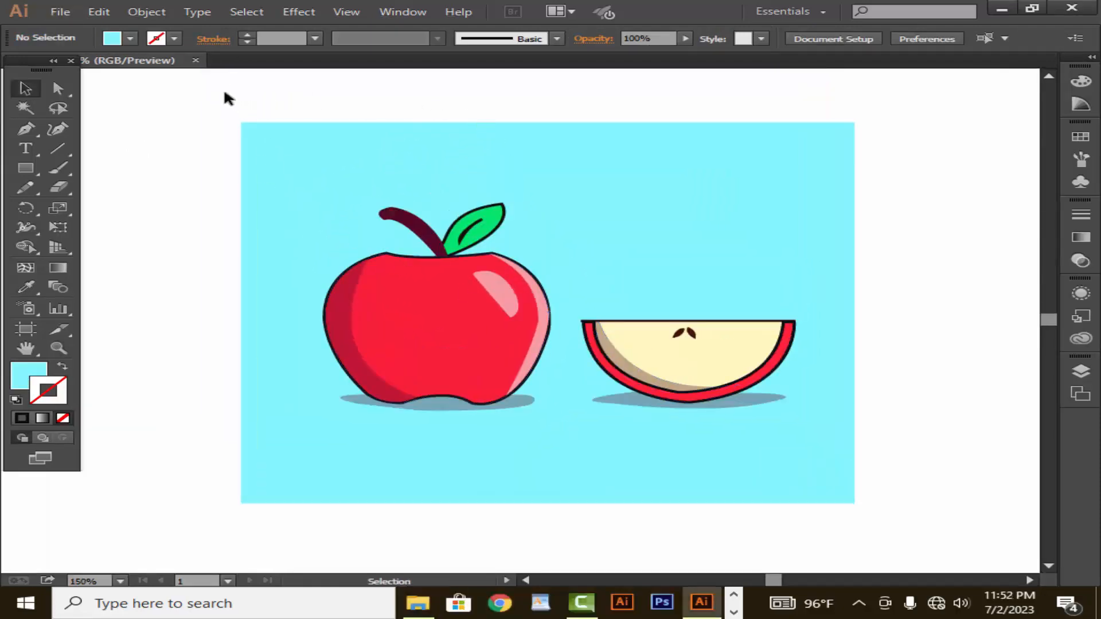
pyautogui.moveTo(225, 93); pyautogui.dragTo(941, 519)
pyautogui.rightClick(909, 402)
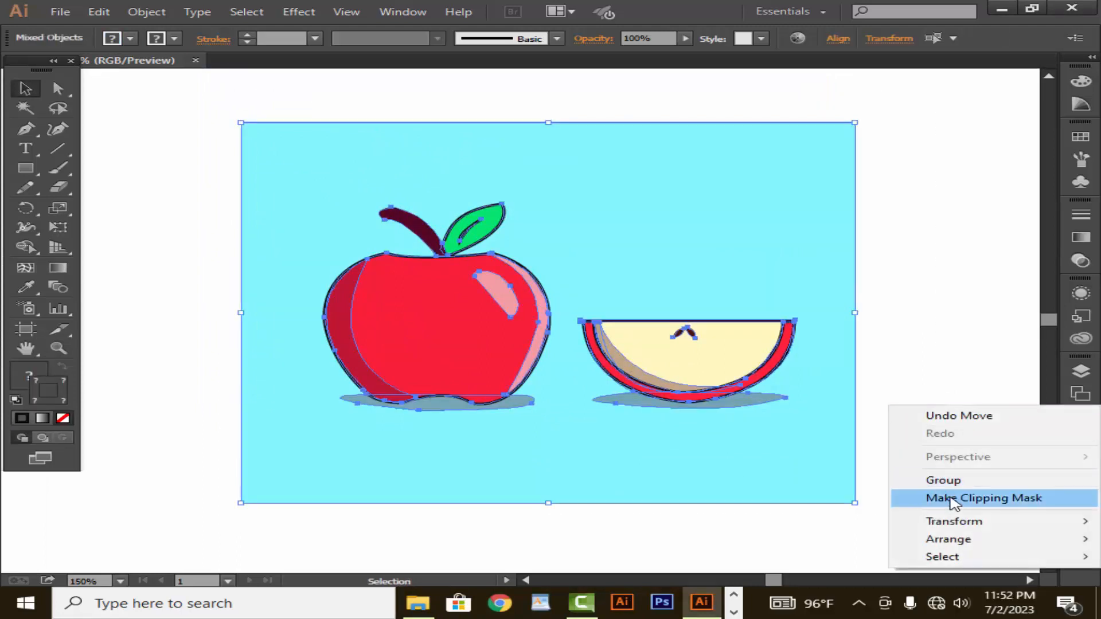
pyautogui.click(947, 480)
pyautogui.click(932, 441)
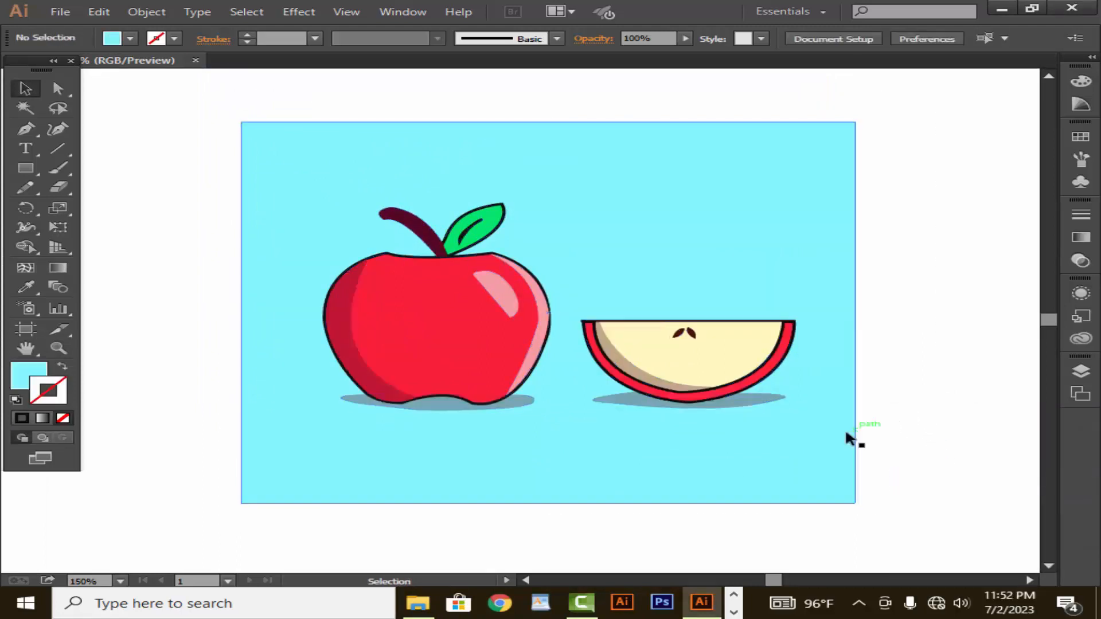
pyautogui.moveTo(847, 439)
pyautogui.mouseDown()
pyautogui.moveTo(803, 432)
pyautogui.moveTo(771, 445)
pyautogui.moveTo(852, 429)
pyautogui.mouseUp()
pyautogui.click(892, 433)
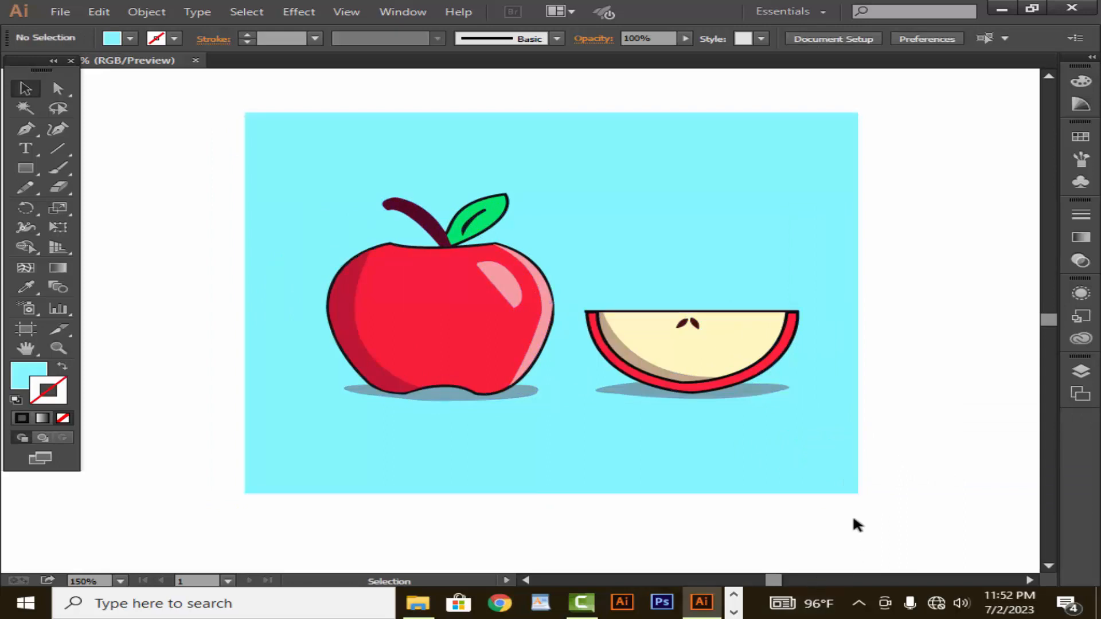
pyautogui.hotkey('ctrl', 'z')
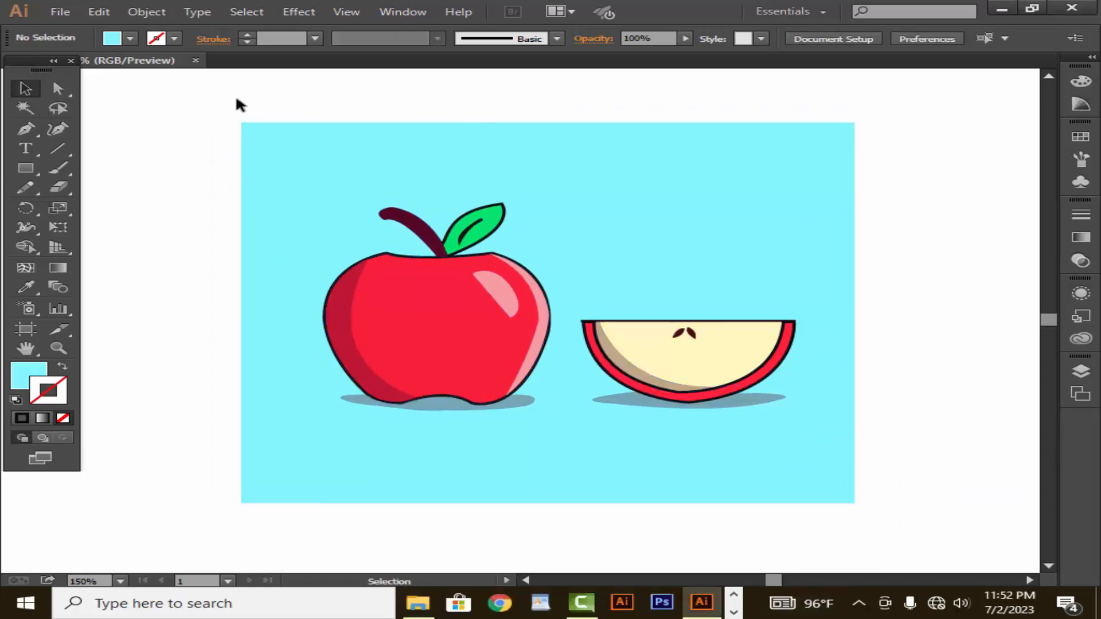
# Group the apple, slice and background rectangle, and shift the group slightly up and to the right
pyautogui.moveTo(237, 100); pyautogui.dragTo(940, 459)
pyautogui.rightClick(900, 406)
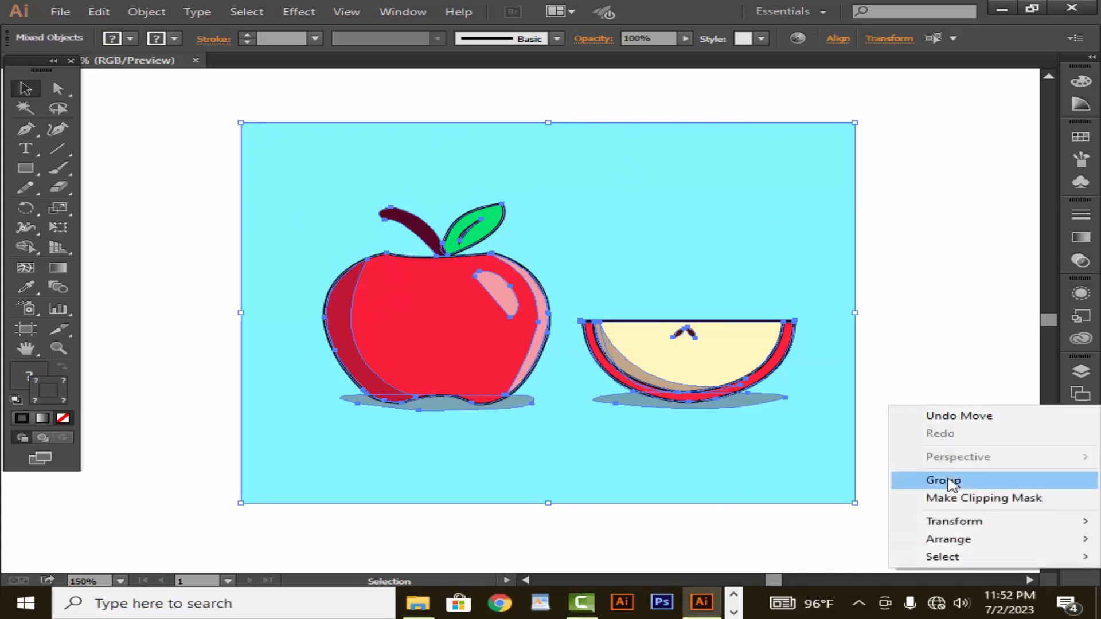
pyautogui.click(939, 440)
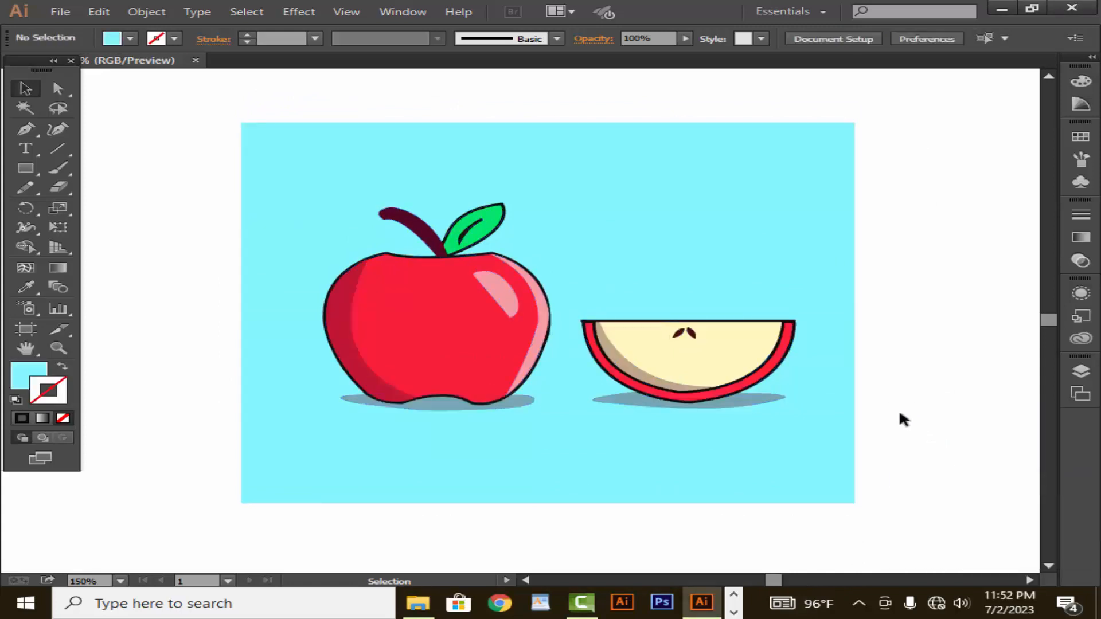
pyautogui.moveTo(834, 436); pyautogui.dragTo(803, 428)
pyautogui.moveTo(732, 442); pyautogui.dragTo(768, 439)
pyautogui.click(882, 429)
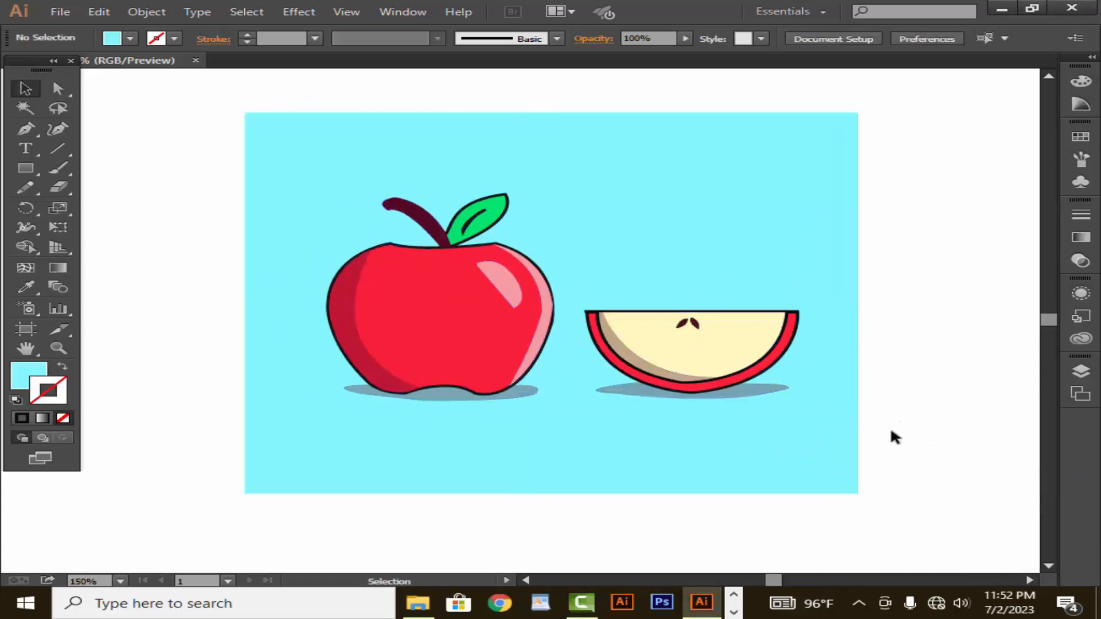